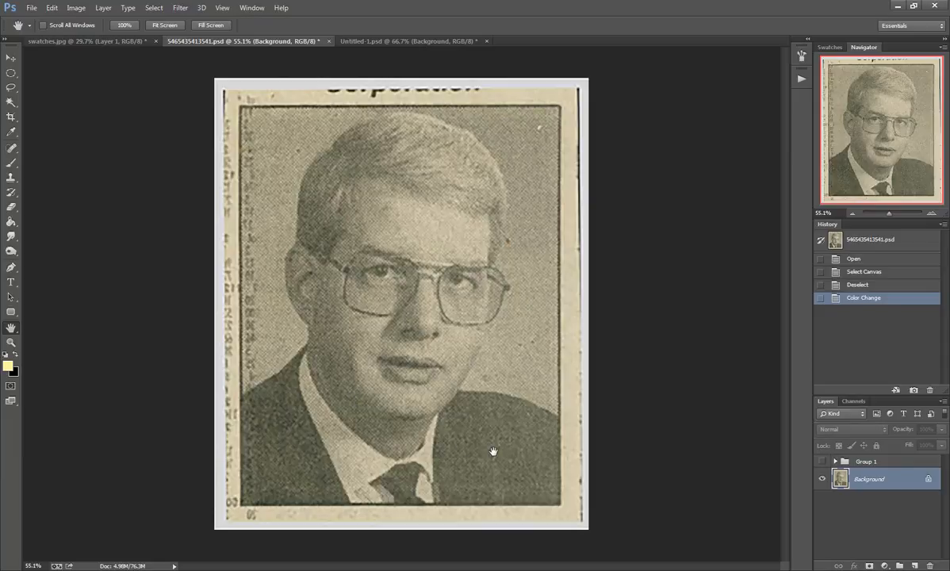
Step: Preview the Group 1 artwork, hide it again, and duplicate the Background layer as Background copy 2
{"action": "left_click", "coordinate": [823, 461]}
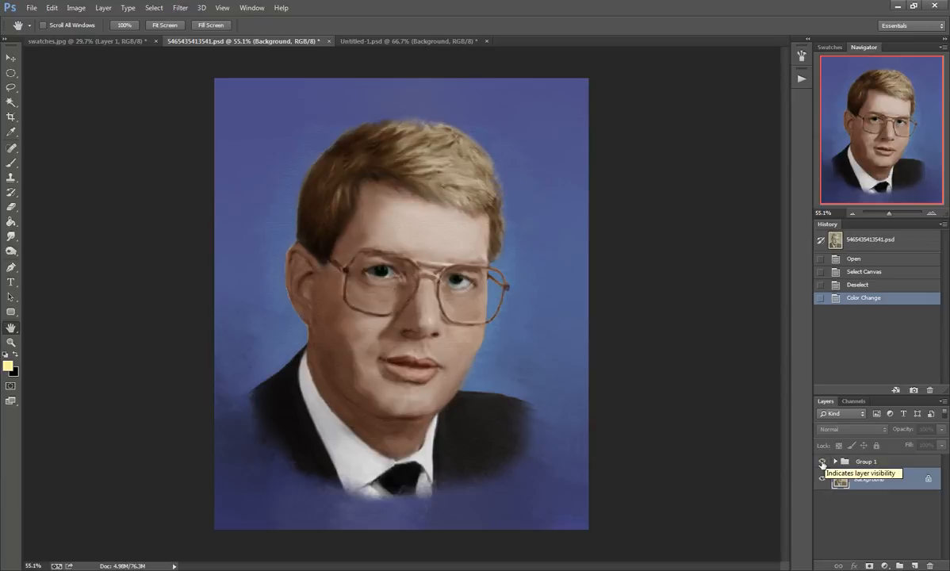
{"action": "left_click", "coordinate": [822, 462]}
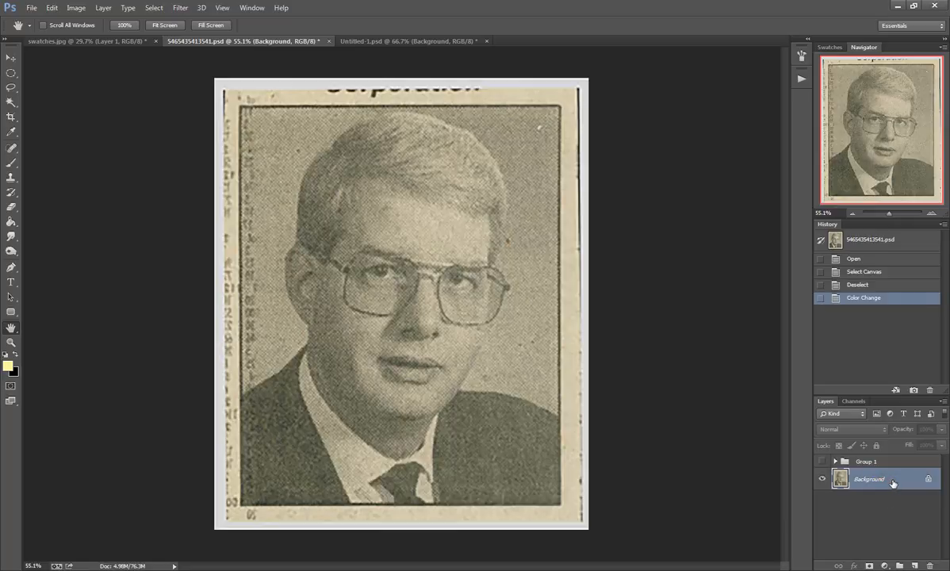
{"action": "right_click", "coordinate": [893, 482]}
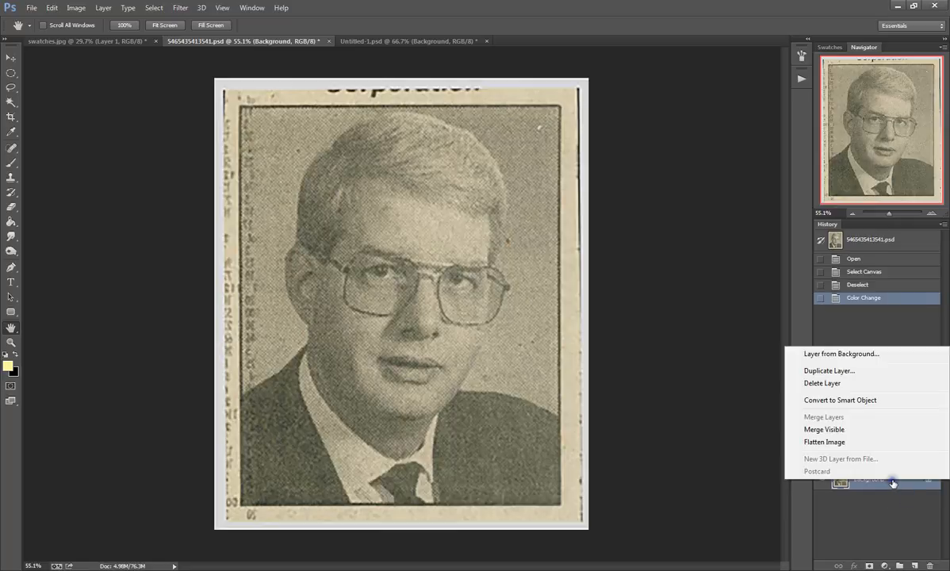
{"action": "left_click", "coordinate": [809, 373]}
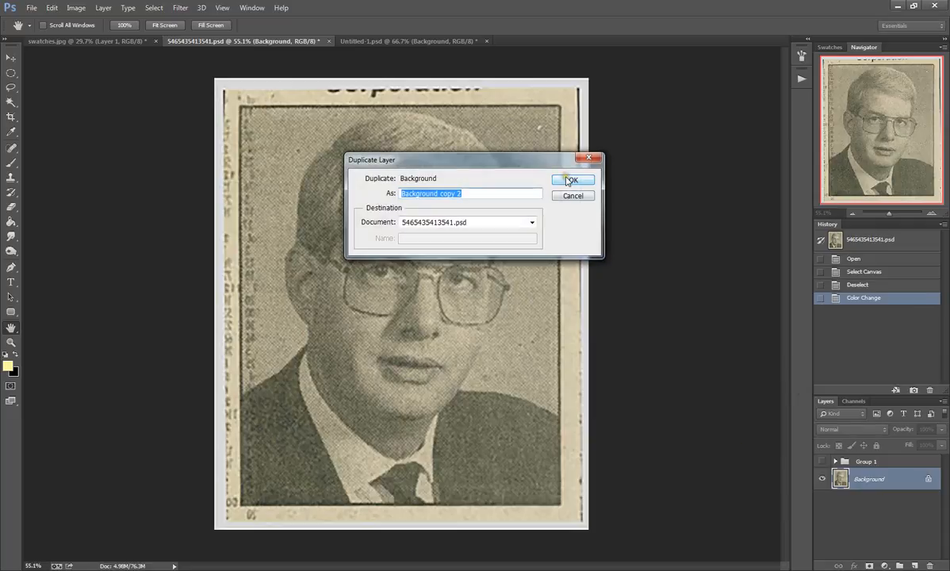
{"action": "left_click", "coordinate": [572, 181]}
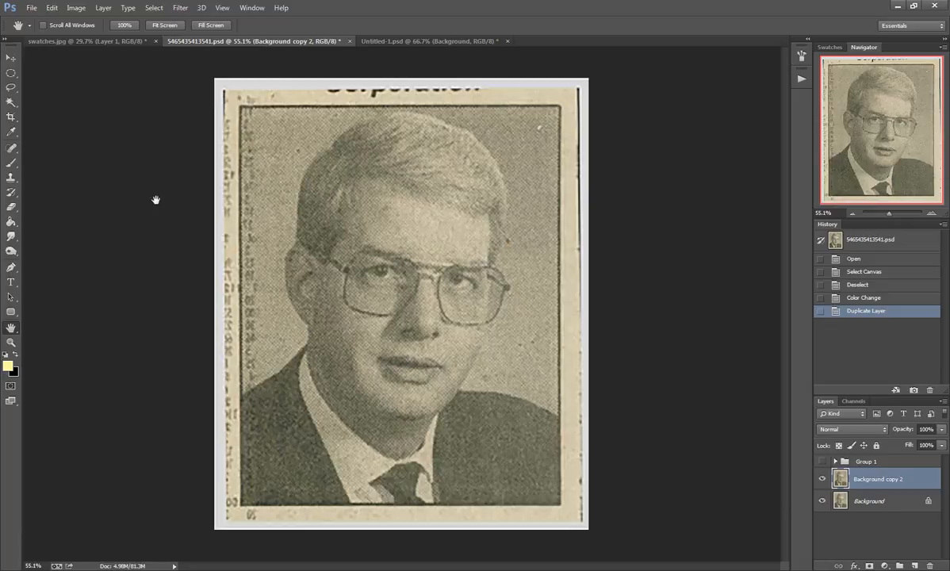
Step: Desaturate the Background copy 2 layer to remove its yellowed color
{"action": "left_click", "coordinate": [76, 8]}
{"action": "mouse_move", "coordinate": [80, 37]}
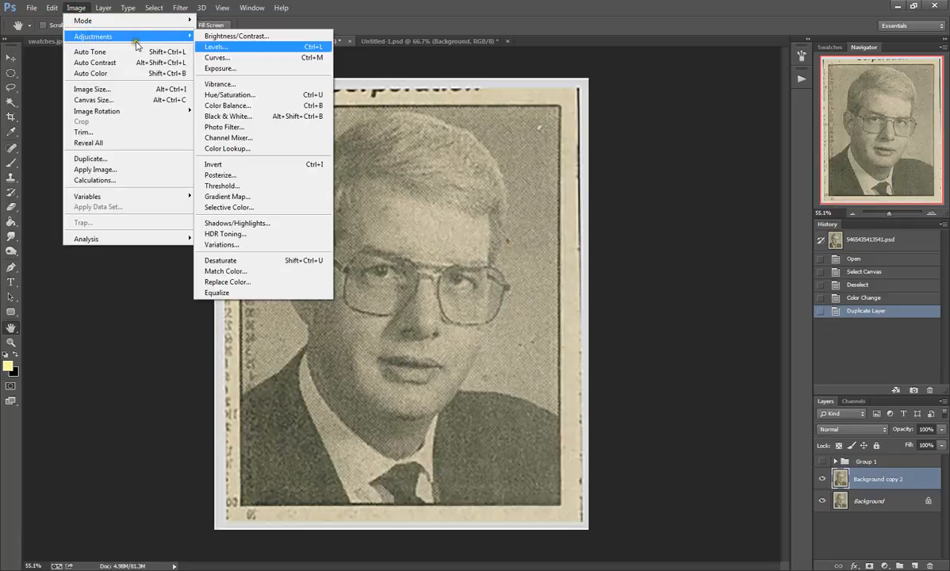
{"action": "left_click", "coordinate": [212, 264]}
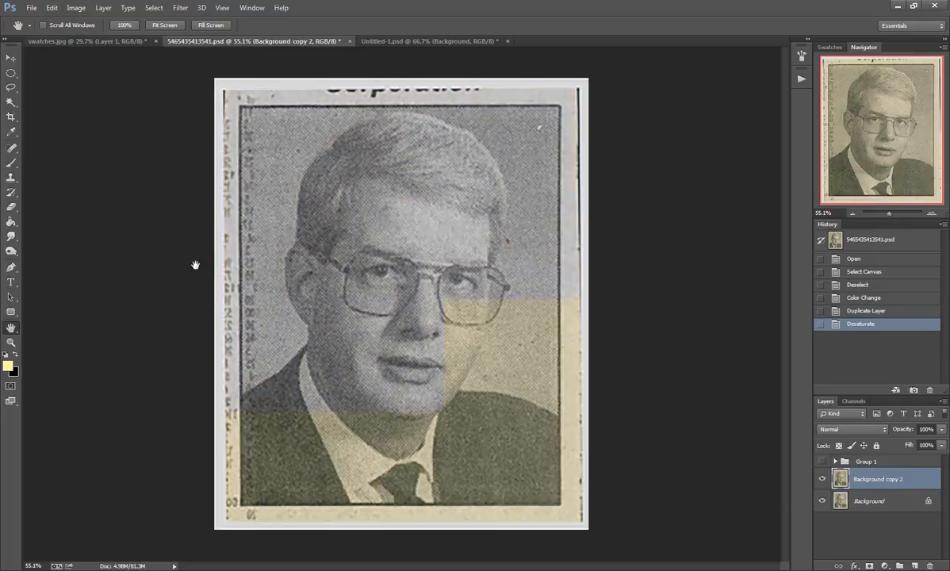
Step: Apply Levels to Background copy 2 with the black input level at 60 and the white input level at 244
{"action": "left_click", "coordinate": [76, 8]}
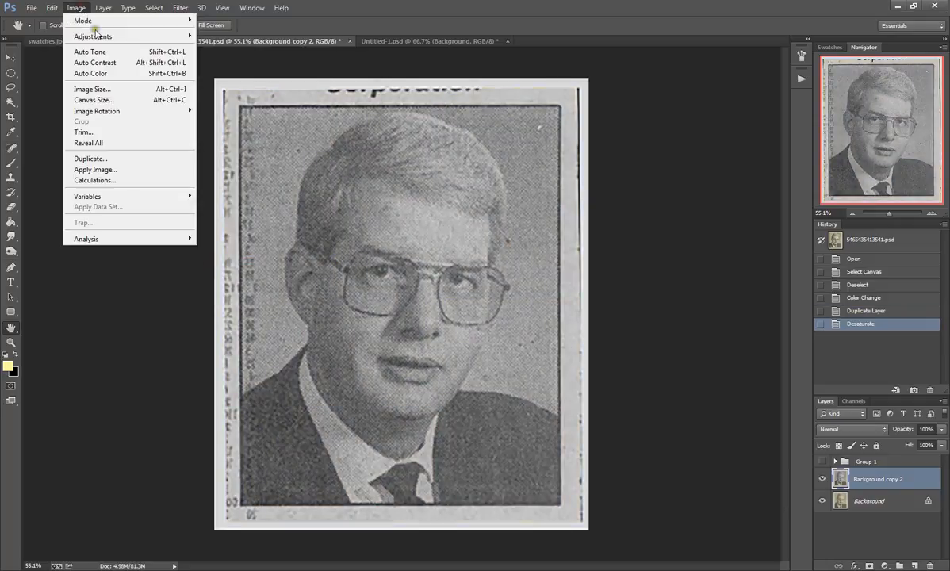
{"action": "mouse_move", "coordinate": [176, 42]}
{"action": "left_click", "coordinate": [210, 46]}
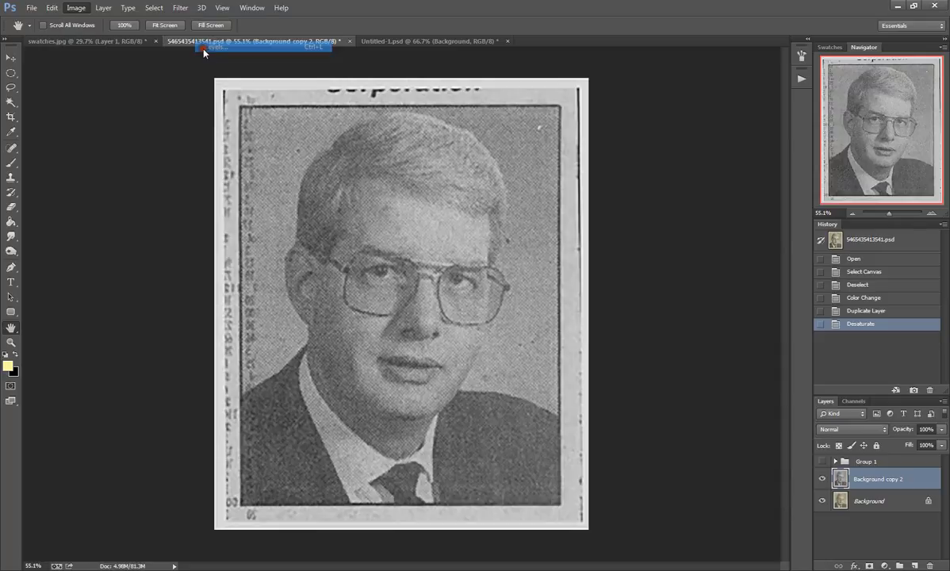
{"action": "left_click_drag", "start_coordinate": [713, 176], "coordinate": [743, 176]}
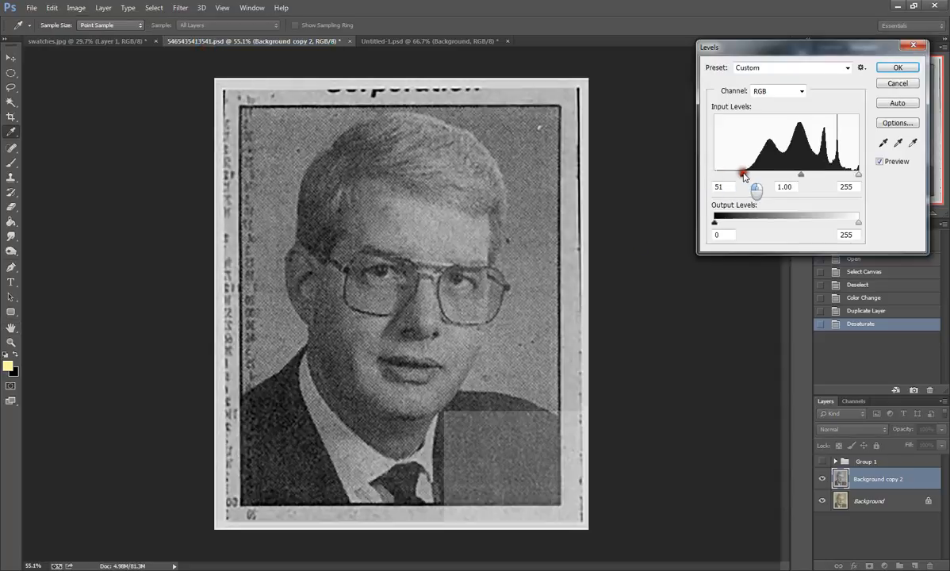
{"action": "left_click_drag", "start_coordinate": [859, 174], "coordinate": [853, 173]}
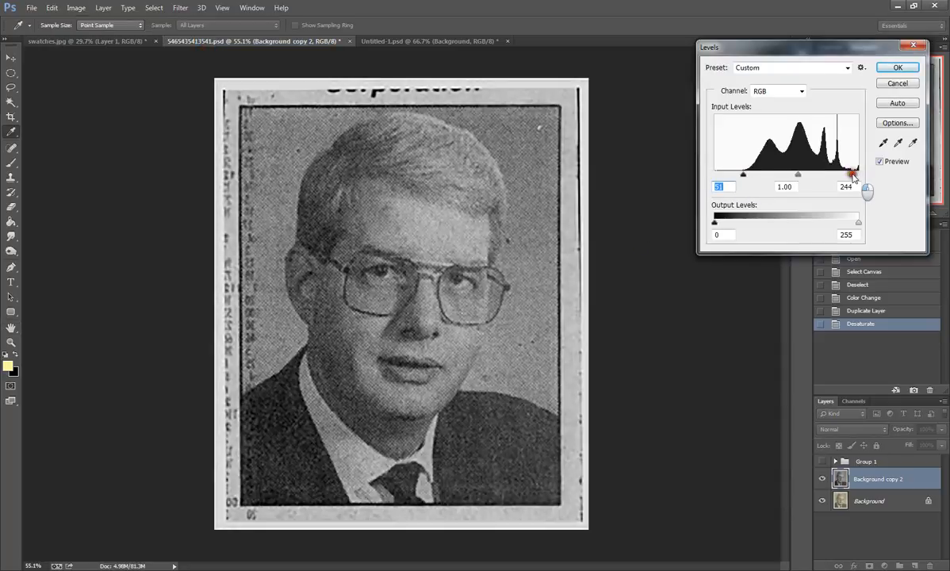
{"action": "left_click_drag", "start_coordinate": [744, 177], "coordinate": [745, 174]}
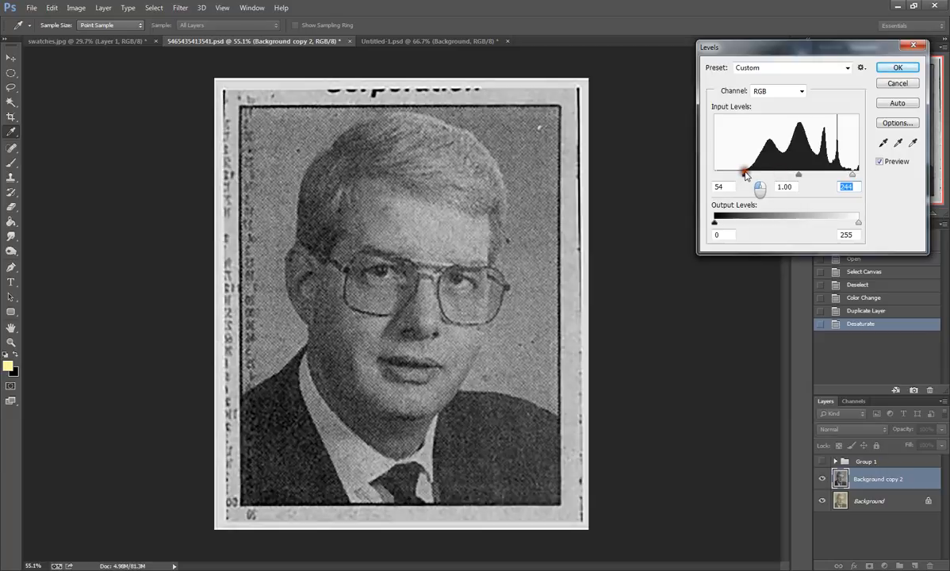
{"action": "left_click_drag", "start_coordinate": [745, 174], "coordinate": [749, 175]}
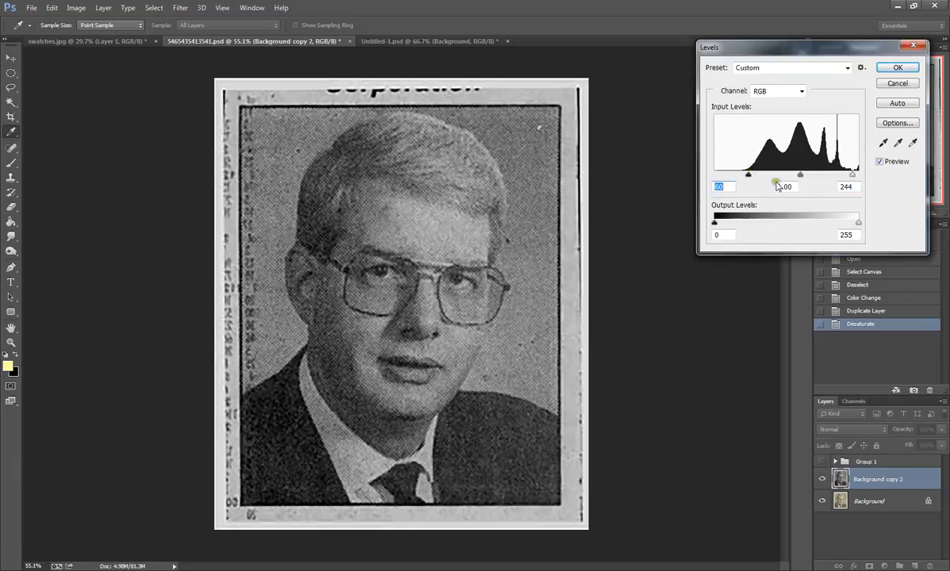
{"action": "left_click", "coordinate": [881, 70]}
Step: Duplicate the levels-adjusted layer as Background copy 3
{"action": "right_click", "coordinate": [917, 480]}
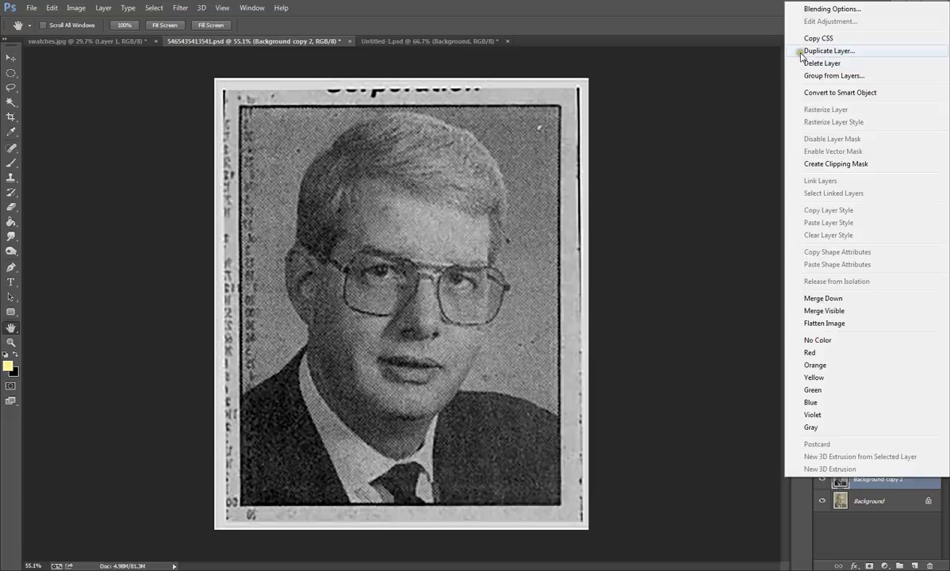
{"action": "left_click", "coordinate": [824, 51]}
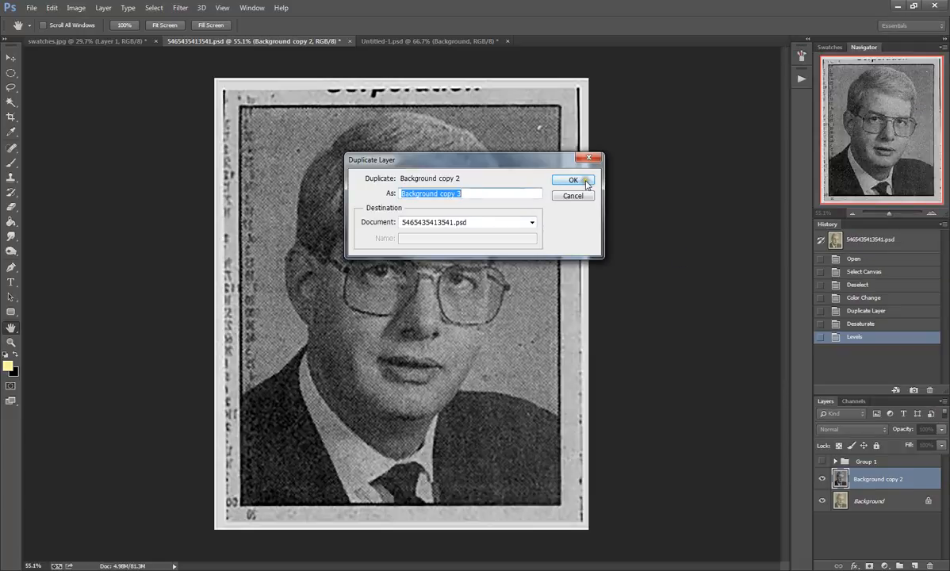
{"action": "left_click", "coordinate": [586, 181]}
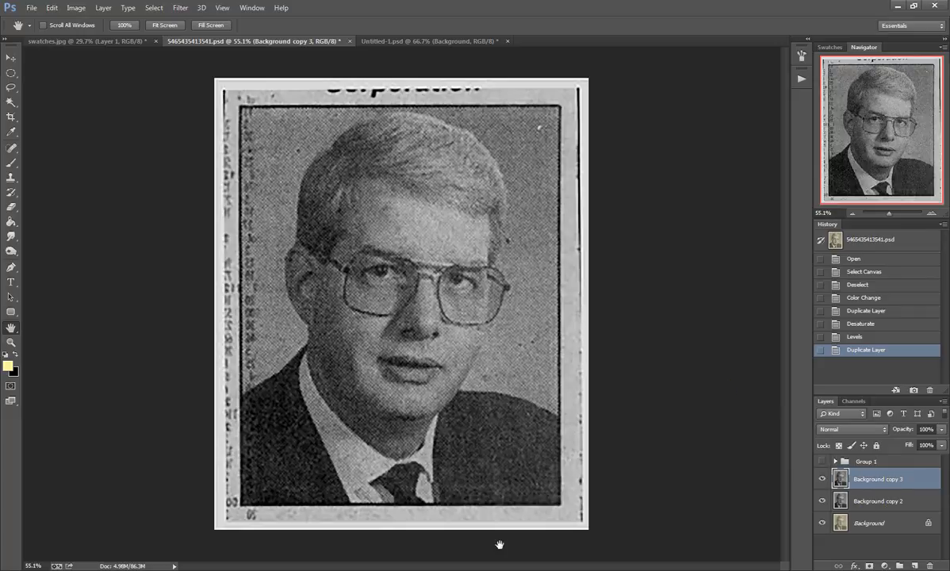
Step: Activate the Smudge tool for retouching Background copy 3
{"action": "left_click", "coordinate": [363, 260]}
{"action": "left_click", "coordinate": [10, 236]}
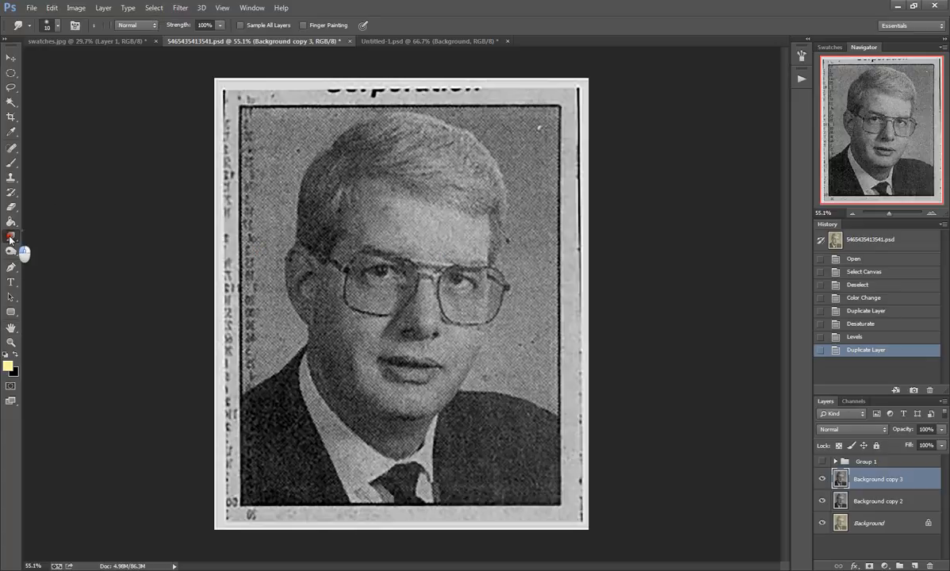
{"action": "left_click", "coordinate": [56, 234]}
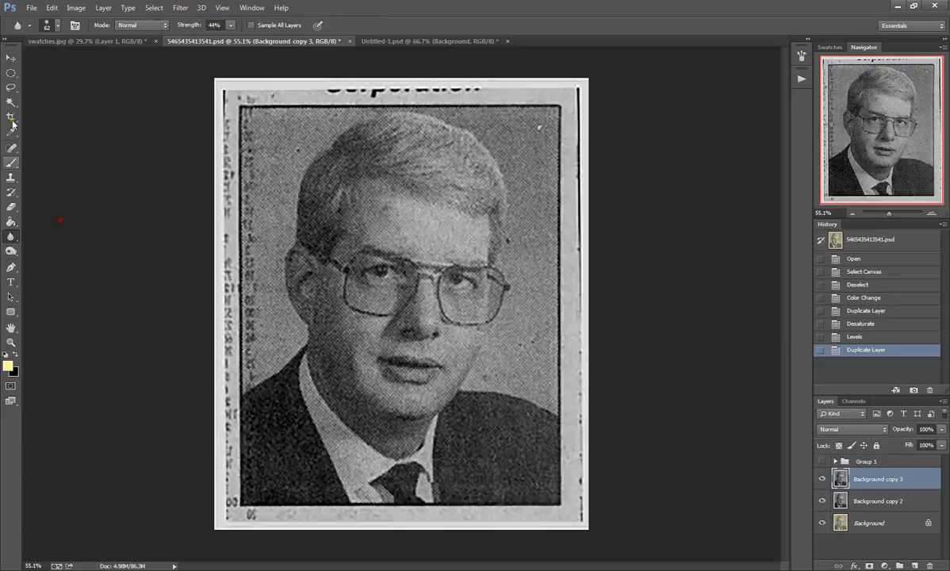
{"action": "left_click", "coordinate": [11, 237]}
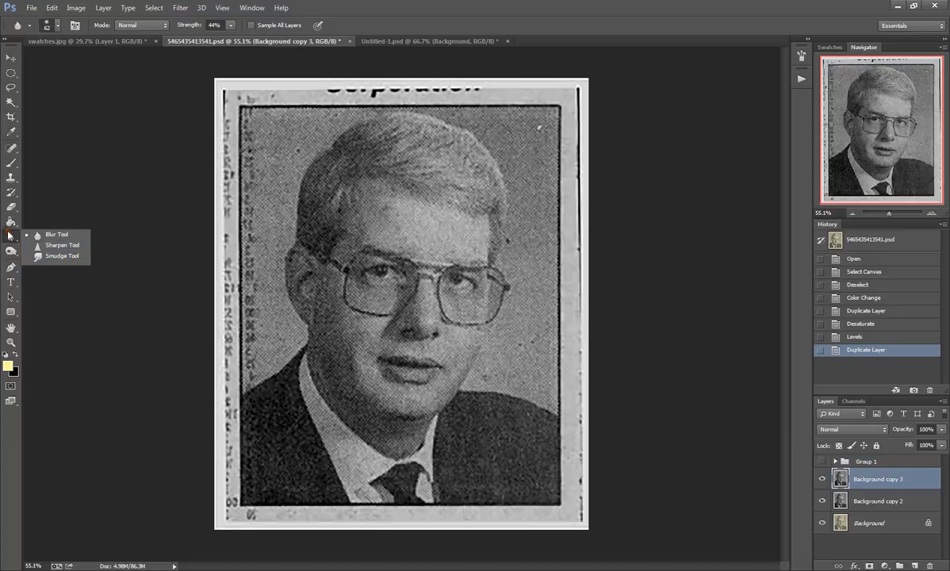
{"action": "left_click", "coordinate": [40, 236]}
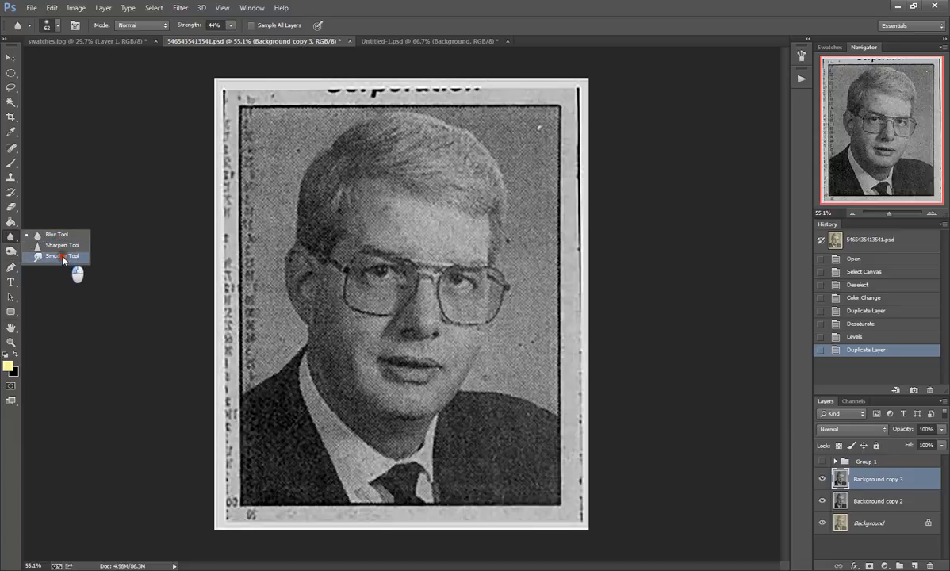
{"action": "left_click", "coordinate": [63, 257]}
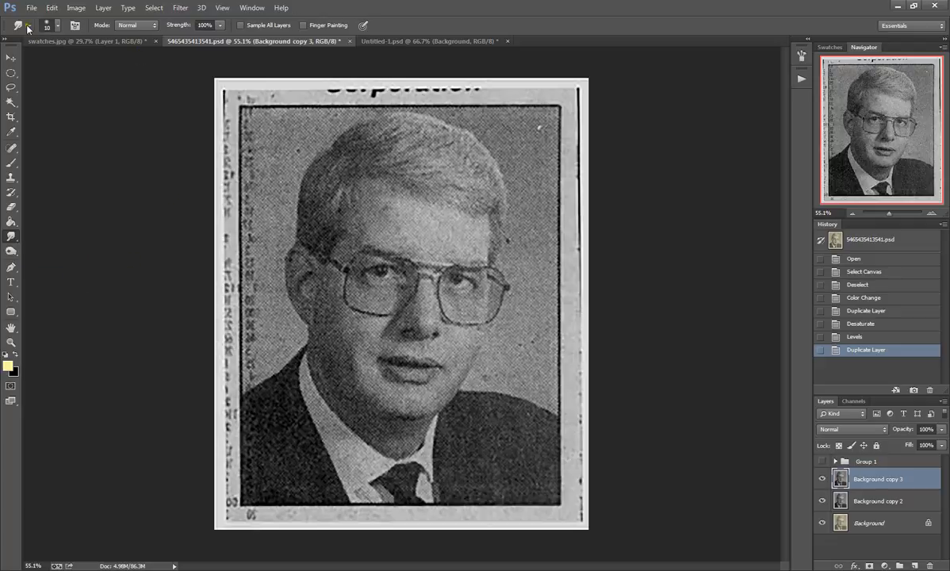
Step: Set the Smudge tool's soft round brush to a size of 61 px
{"action": "left_click", "coordinate": [56, 27]}
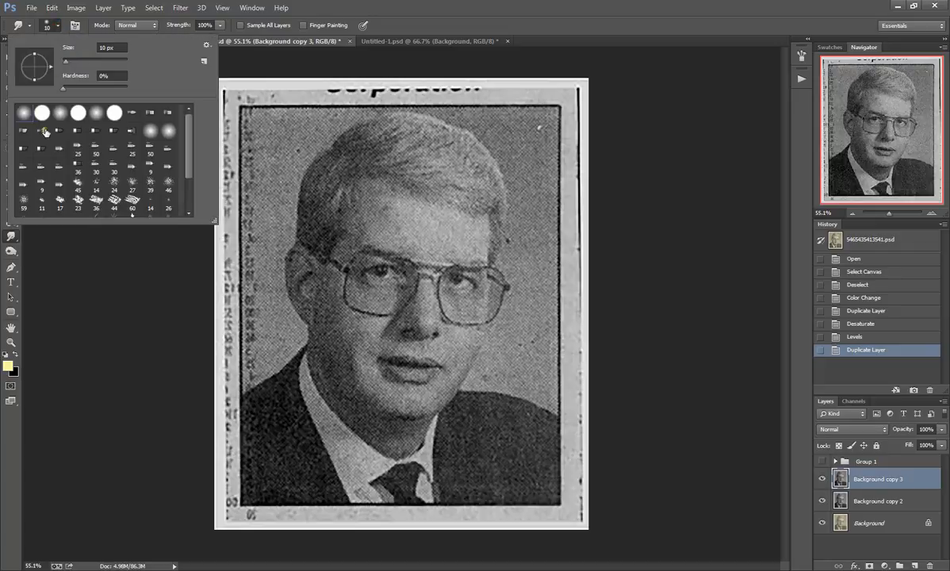
{"action": "scroll", "coordinate": [194, 159], "scroll_direction": "down", "scroll_amount": 2}
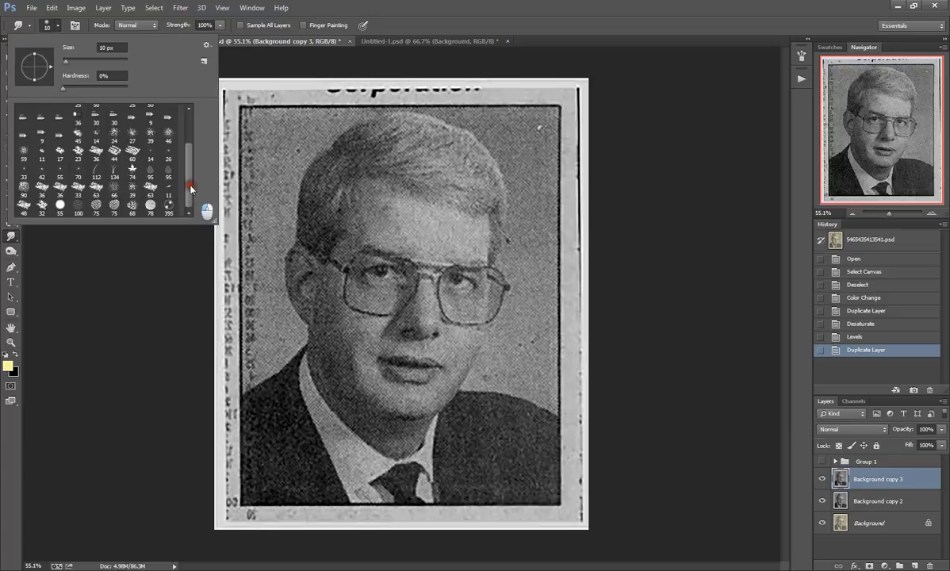
{"action": "scroll", "coordinate": [190, 141], "scroll_direction": "up", "scroll_amount": 2}
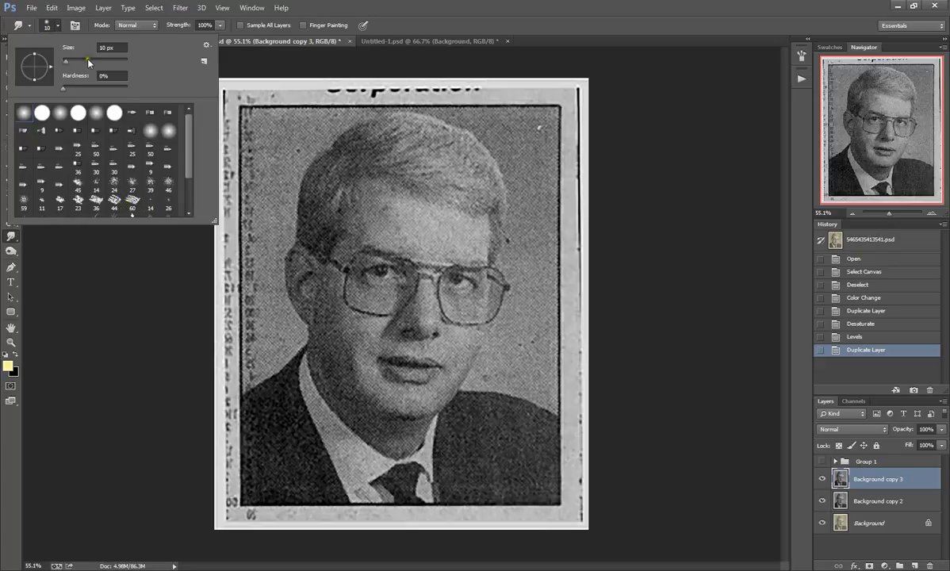
{"action": "left_click", "coordinate": [46, 24]}
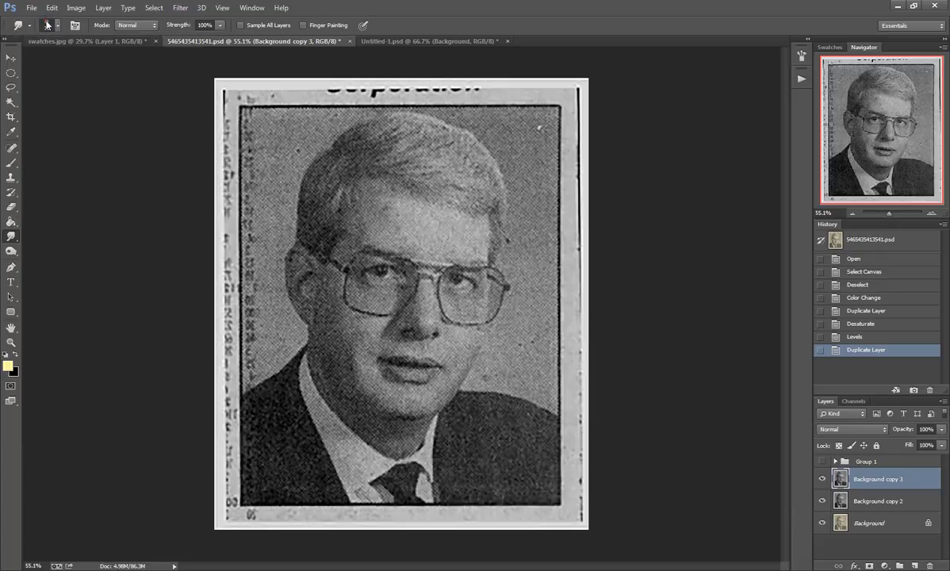
{"action": "left_click", "coordinate": [47, 25]}
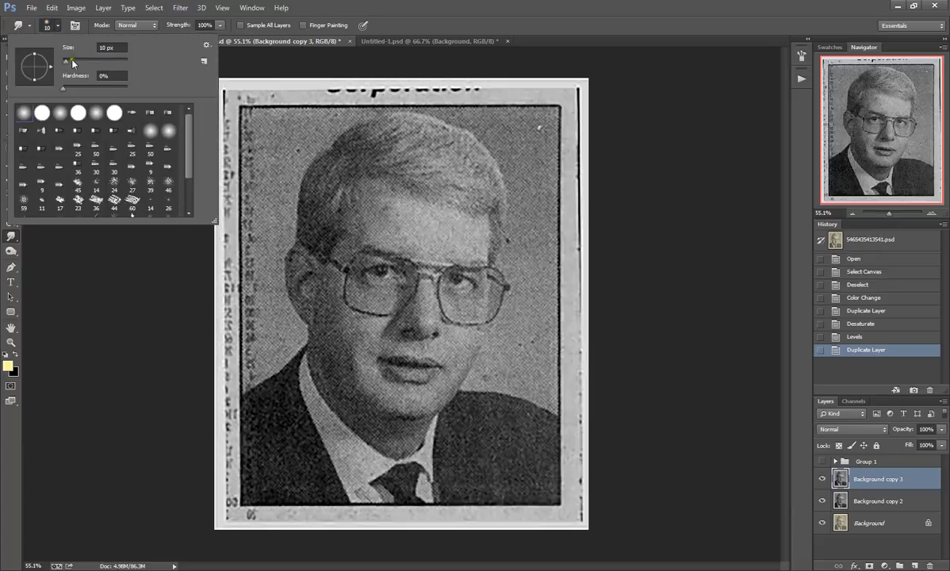
{"action": "left_click_drag", "start_coordinate": [76, 62], "coordinate": [84, 61]}
{"action": "left_click_drag", "start_coordinate": [83, 63], "coordinate": [82, 63]}
{"action": "left_click", "coordinate": [75, 25]}
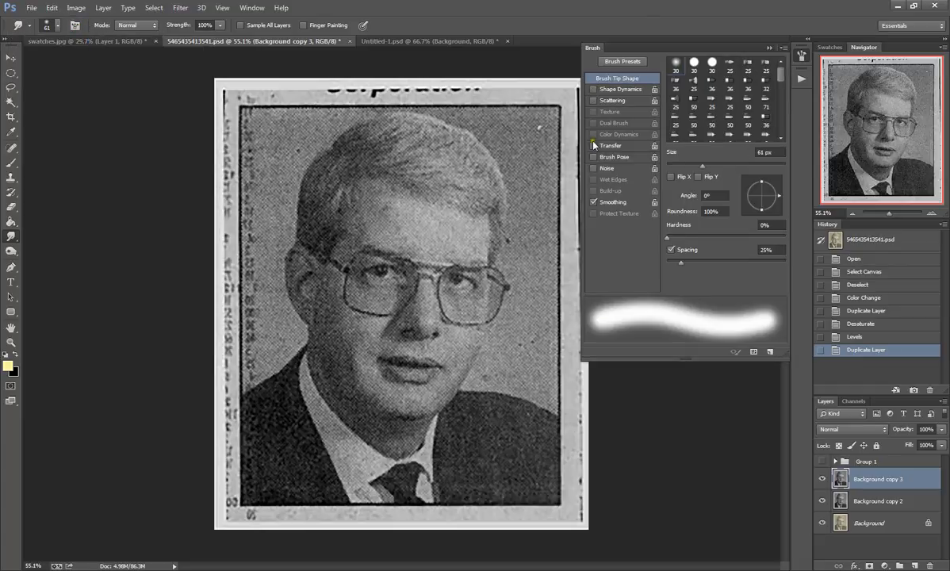
{"action": "left_click", "coordinate": [802, 56]}
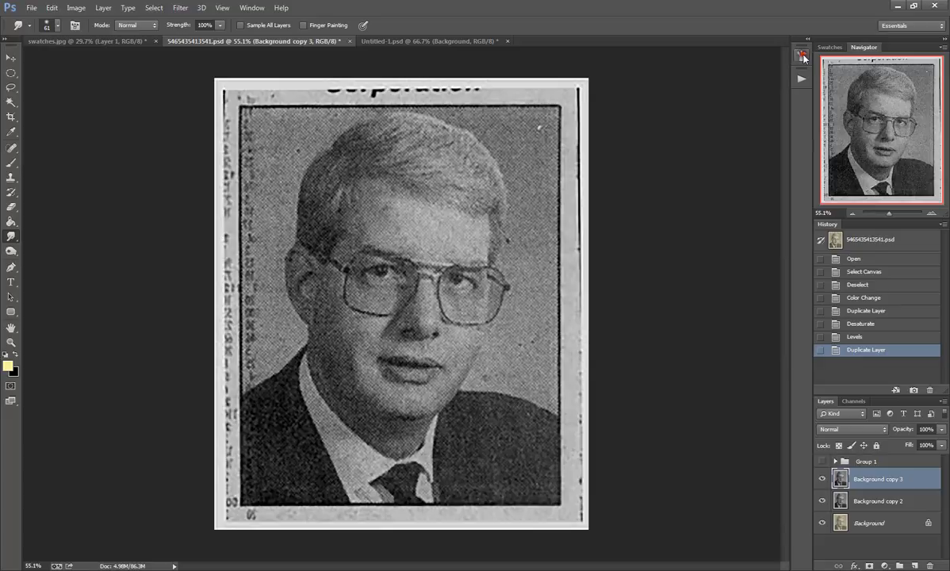
{"action": "left_click", "coordinate": [152, 30]}
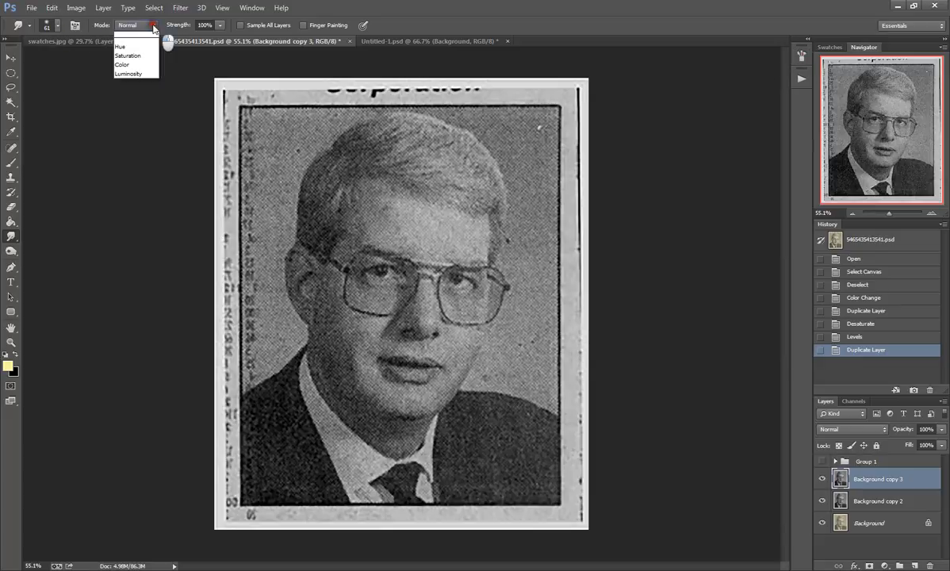
{"action": "left_click", "coordinate": [153, 29]}
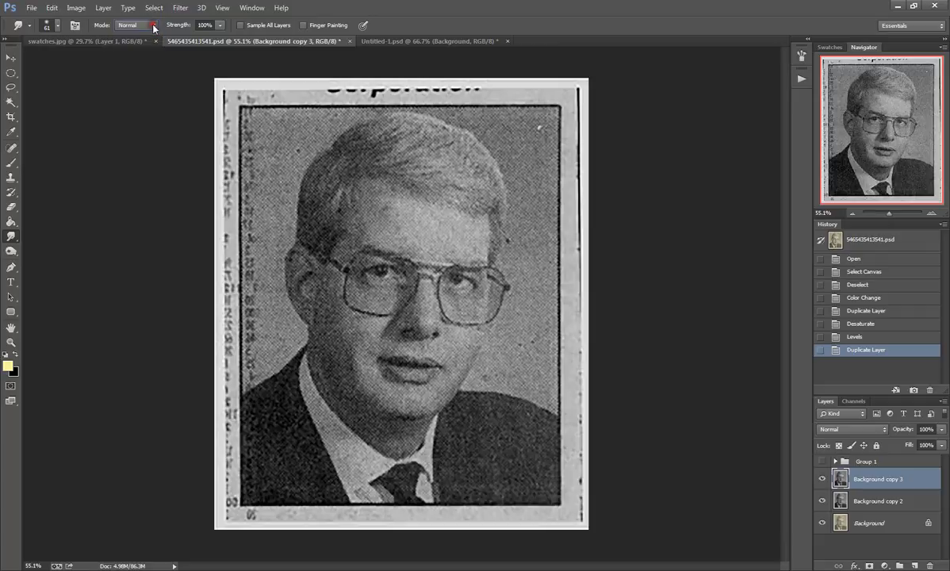
Step: Set the Smudge tool's strength to 28%
{"action": "left_click", "coordinate": [220, 25]}
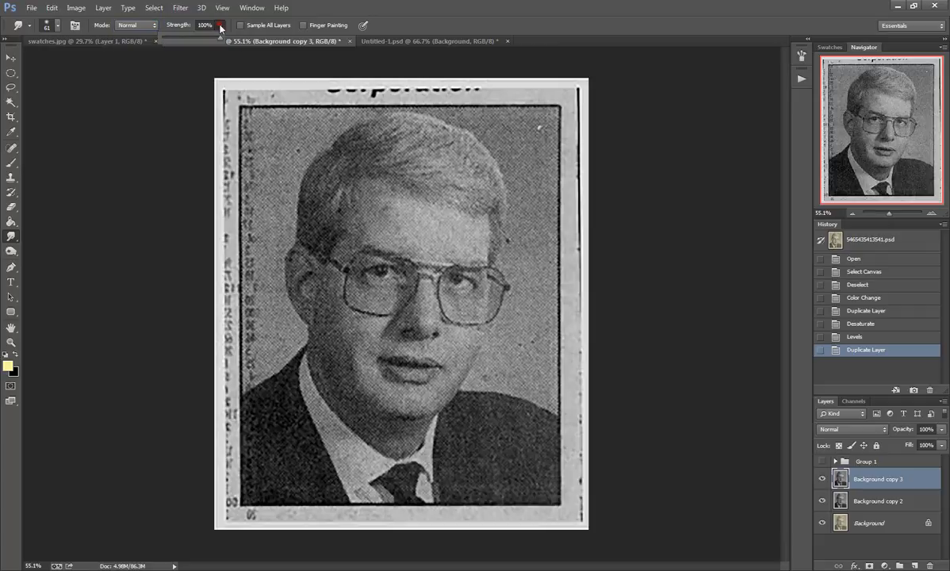
{"action": "left_click", "coordinate": [178, 37]}
{"action": "left_click_drag", "start_coordinate": [179, 40], "coordinate": [180, 41]}
Step: Smudge away the halftone dots across the middle of the forehead, from the hairline down to the eyebrows
{"action": "left_click_drag", "start_coordinate": [402, 225], "coordinate": [377, 210]}
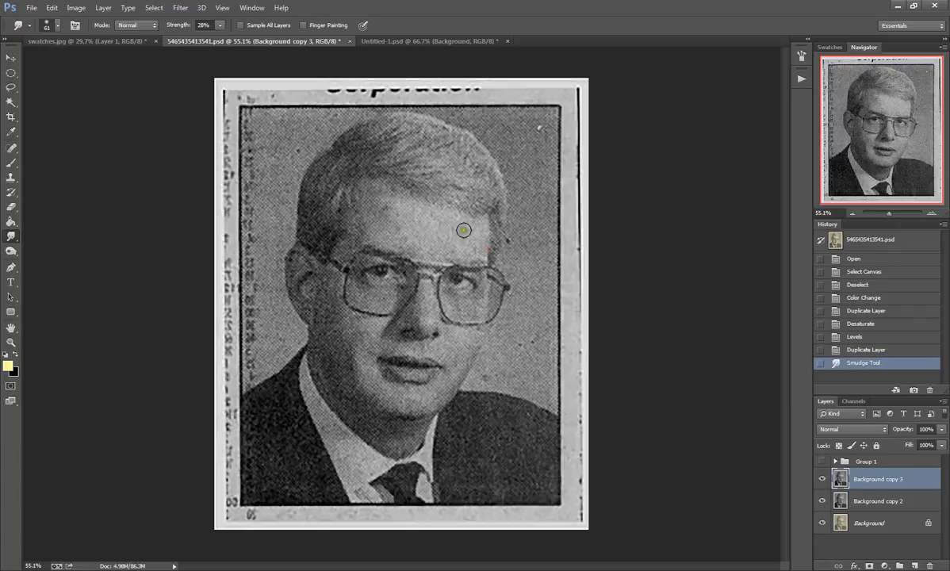
{"action": "scroll", "coordinate": [402, 264], "scroll_direction": "up", "scroll_amount": 1}
{"action": "scroll", "coordinate": [402, 264], "scroll_direction": "up", "scroll_amount": 6}
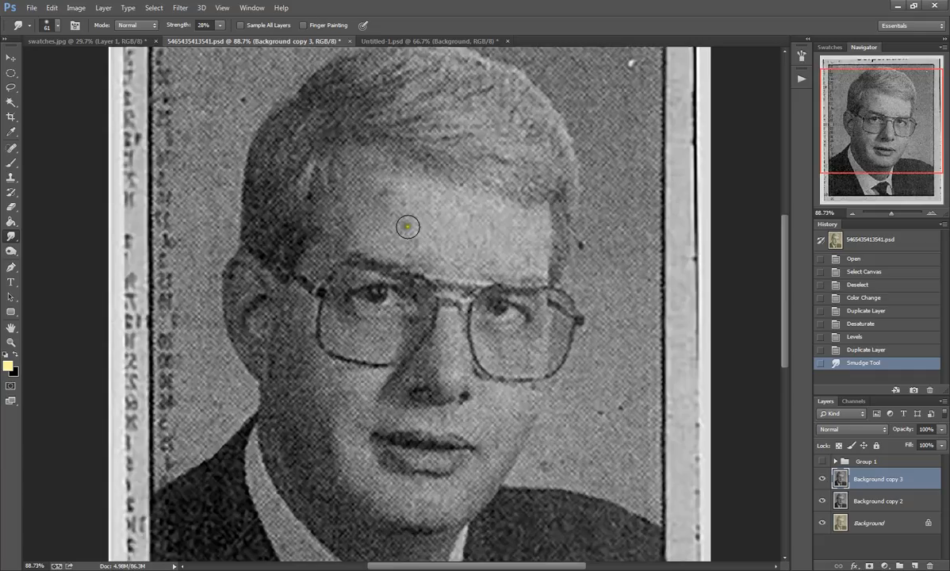
{"action": "scroll", "coordinate": [410, 229], "scroll_direction": "up", "scroll_amount": 1}
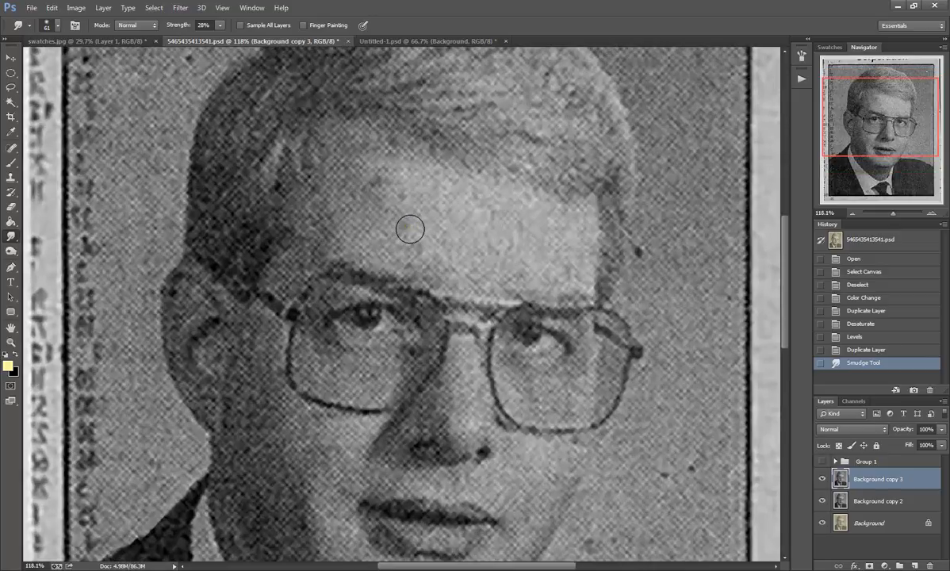
{"action": "scroll", "coordinate": [410, 229], "scroll_direction": "up", "scroll_amount": 1}
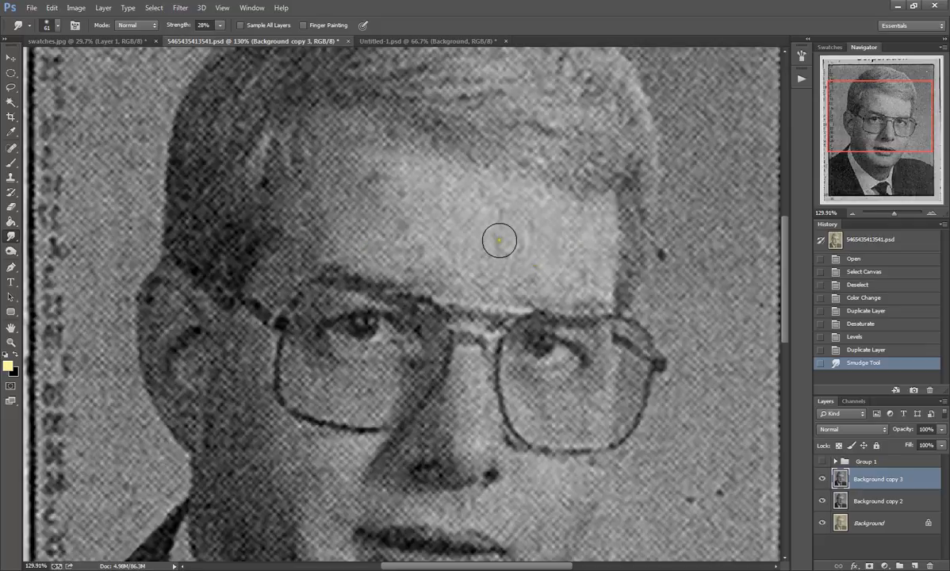
{"action": "scroll", "coordinate": [499, 241], "scroll_direction": "down", "scroll_amount": 4}
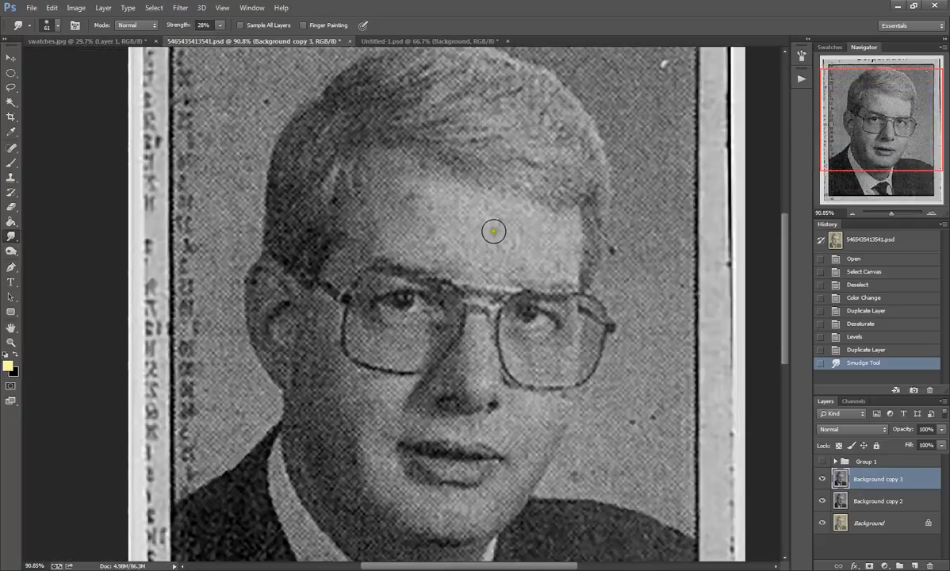
{"action": "scroll", "coordinate": [493, 230], "scroll_direction": "down", "scroll_amount": 1}
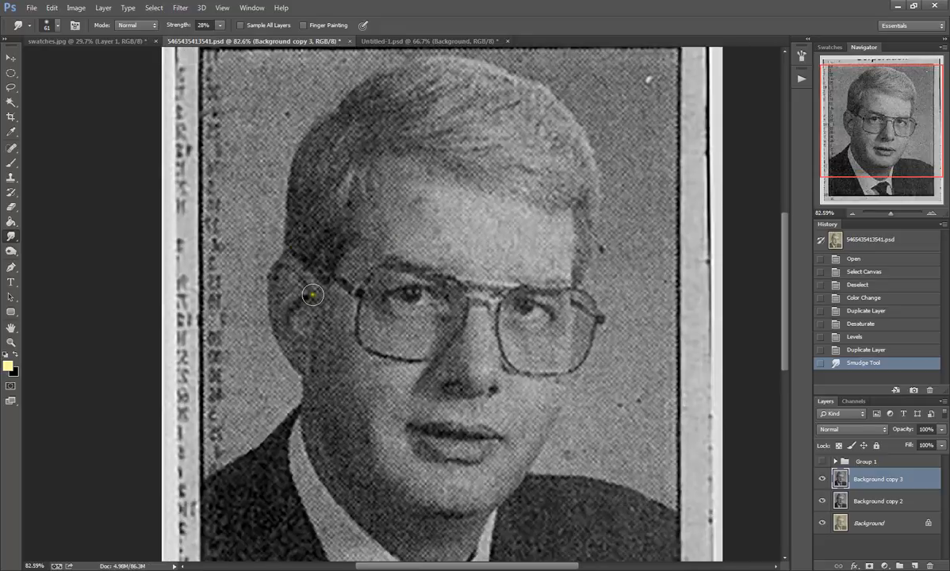
{"action": "scroll", "coordinate": [342, 254], "scroll_direction": "up", "scroll_amount": 2}
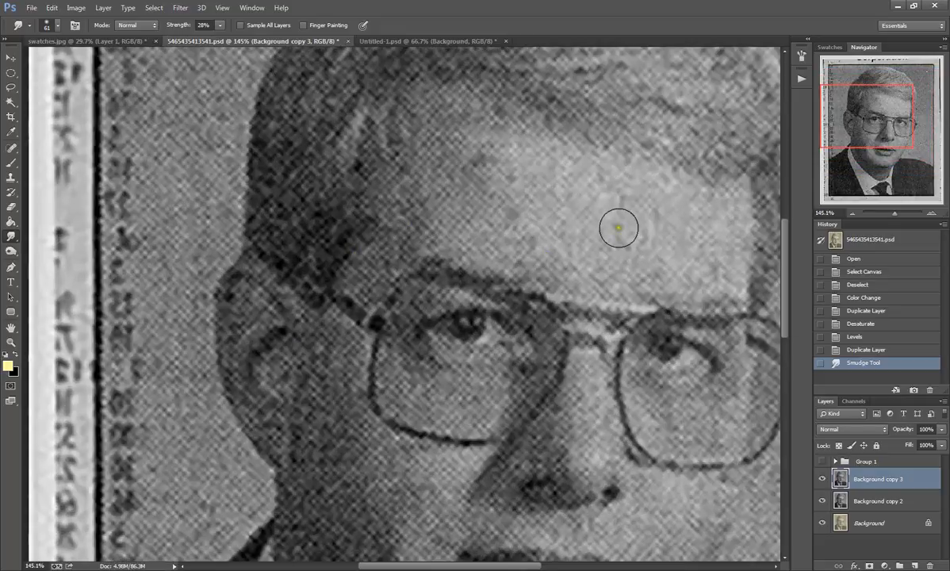
{"action": "scroll", "coordinate": [612, 222], "scroll_direction": "down", "scroll_amount": 7}
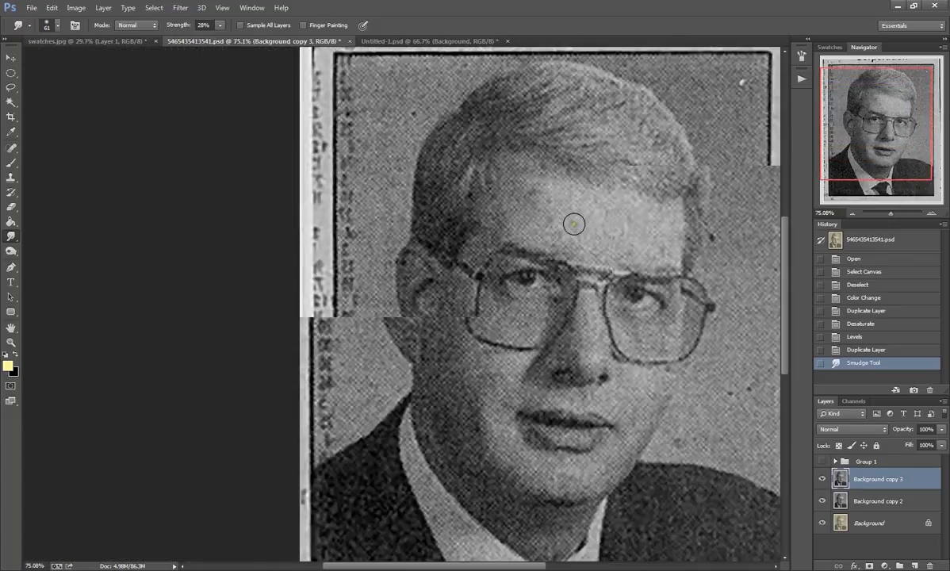
{"action": "scroll", "coordinate": [542, 247], "scroll_direction": "down", "scroll_amount": 1}
{"action": "scroll", "coordinate": [401, 220], "scroll_direction": "up", "scroll_amount": 3}
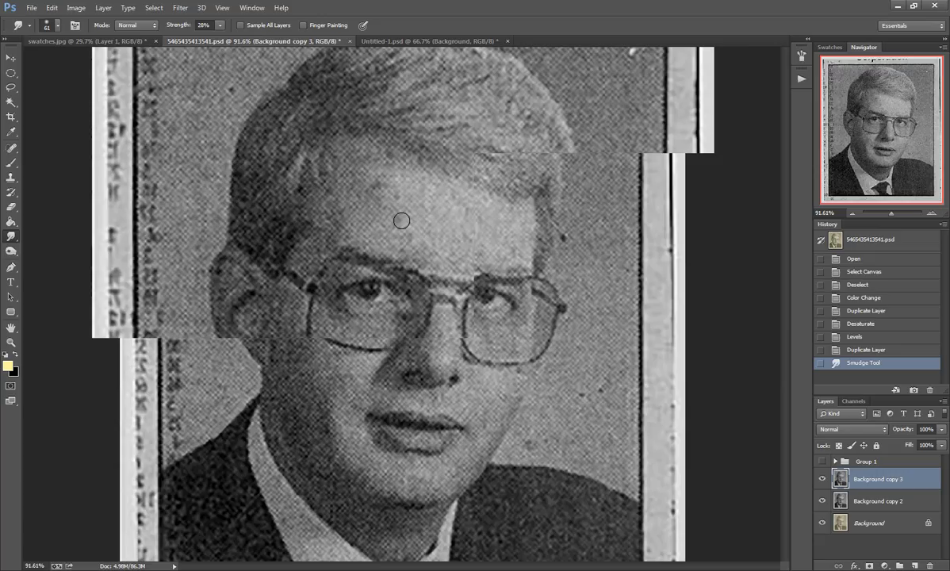
{"action": "scroll", "coordinate": [453, 236], "scroll_direction": "up", "scroll_amount": 3}
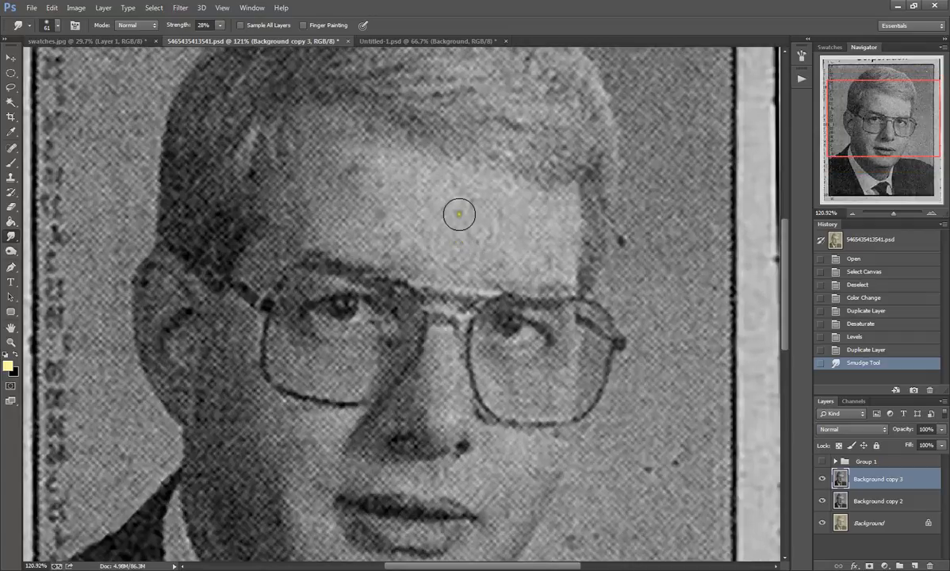
{"action": "mouse_move", "coordinate": [462, 201]}
{"action": "left_mouse_down"}
{"action": "mouse_move", "coordinate": [473, 185]}
{"action": "mouse_move", "coordinate": [450, 204]}
{"action": "mouse_move", "coordinate": [441, 244]}
{"action": "mouse_move", "coordinate": [443, 263]}
{"action": "mouse_move", "coordinate": [458, 266]}
{"action": "mouse_move", "coordinate": [447, 252]}
{"action": "left_mouse_up"}
{"action": "mouse_move", "coordinate": [447, 244]}
{"action": "left_mouse_down"}
{"action": "mouse_move", "coordinate": [446, 202]}
{"action": "mouse_move", "coordinate": [446, 212]}
{"action": "mouse_move", "coordinate": [463, 190]}
{"action": "mouse_move", "coordinate": [444, 186]}
{"action": "mouse_move", "coordinate": [471, 191]}
{"action": "mouse_move", "coordinate": [452, 191]}
{"action": "mouse_move", "coordinate": [476, 203]}
{"action": "mouse_move", "coordinate": [447, 220]}
{"action": "mouse_move", "coordinate": [461, 232]}
{"action": "mouse_move", "coordinate": [438, 251]}
{"action": "mouse_move", "coordinate": [453, 259]}
{"action": "mouse_move", "coordinate": [440, 260]}
{"action": "mouse_move", "coordinate": [463, 193]}
{"action": "mouse_move", "coordinate": [452, 180]}
{"action": "mouse_move", "coordinate": [471, 200]}
{"action": "mouse_move", "coordinate": [448, 228]}
{"action": "mouse_move", "coordinate": [448, 214]}
{"action": "mouse_move", "coordinate": [447, 244]}
{"action": "left_mouse_up"}
{"action": "mouse_move", "coordinate": [417, 176]}
{"action": "left_mouse_down"}
{"action": "mouse_move", "coordinate": [405, 202]}
{"action": "mouse_move", "coordinate": [420, 200]}
{"action": "mouse_move", "coordinate": [403, 206]}
{"action": "mouse_move", "coordinate": [429, 204]}
{"action": "mouse_move", "coordinate": [422, 199]}
{"action": "mouse_move", "coordinate": [422, 216]}
{"action": "mouse_move", "coordinate": [410, 211]}
{"action": "mouse_move", "coordinate": [399, 172]}
{"action": "mouse_move", "coordinate": [409, 174]}
{"action": "mouse_move", "coordinate": [380, 163]}
{"action": "mouse_move", "coordinate": [432, 192]}
{"action": "mouse_move", "coordinate": [433, 204]}
{"action": "mouse_move", "coordinate": [412, 175]}
{"action": "mouse_move", "coordinate": [441, 181]}
{"action": "mouse_move", "coordinate": [430, 177]}
{"action": "mouse_move", "coordinate": [415, 220]}
{"action": "mouse_move", "coordinate": [423, 251]}
{"action": "mouse_move", "coordinate": [407, 258]}
{"action": "mouse_move", "coordinate": [441, 248]}
{"action": "left_mouse_up"}
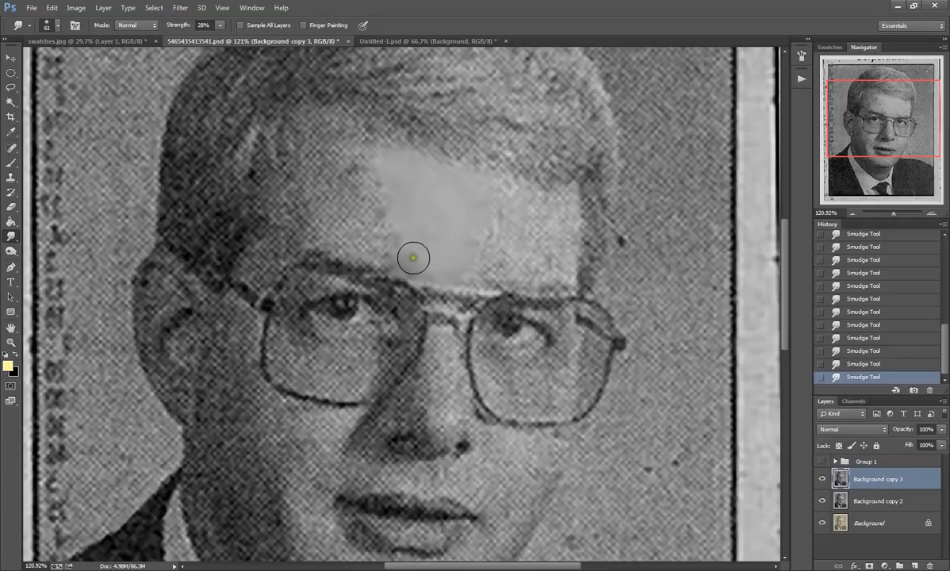
{"action": "left_click", "coordinate": [409, 260]}
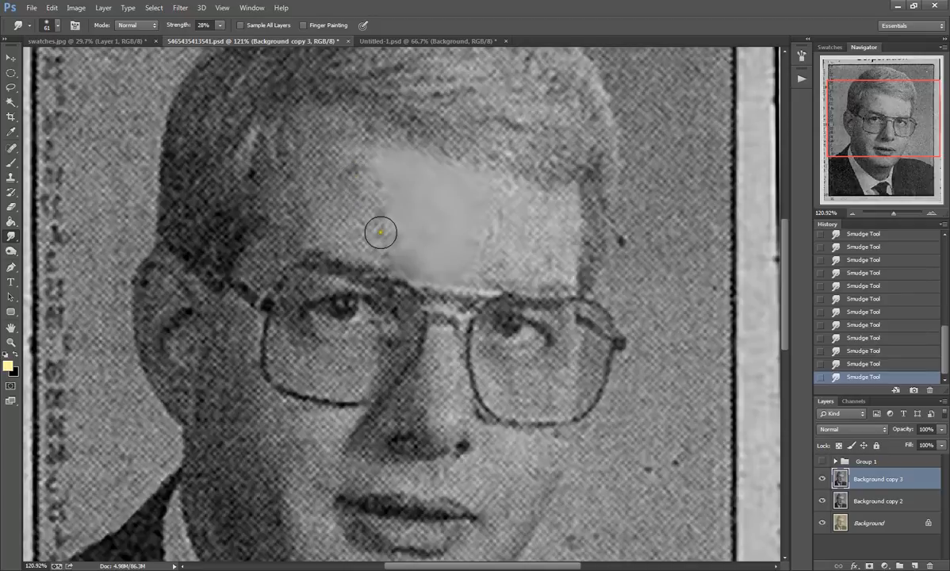
Step: Smooth the dot texture on the shaded left side of the forehead, out to the hairline and down the temple to the glasses
{"action": "mouse_move", "coordinate": [387, 249]}
{"action": "left_mouse_down"}
{"action": "mouse_move", "coordinate": [368, 208]}
{"action": "mouse_move", "coordinate": [384, 221]}
{"action": "mouse_move", "coordinate": [374, 214]}
{"action": "mouse_move", "coordinate": [395, 208]}
{"action": "mouse_move", "coordinate": [381, 219]}
{"action": "mouse_move", "coordinate": [356, 177]}
{"action": "mouse_move", "coordinate": [356, 192]}
{"action": "mouse_move", "coordinate": [381, 183]}
{"action": "mouse_move", "coordinate": [367, 184]}
{"action": "mouse_move", "coordinate": [361, 164]}
{"action": "mouse_move", "coordinate": [362, 175]}
{"action": "mouse_move", "coordinate": [368, 168]}
{"action": "mouse_move", "coordinate": [352, 164]}
{"action": "mouse_move", "coordinate": [360, 158]}
{"action": "mouse_move", "coordinate": [359, 169]}
{"action": "mouse_move", "coordinate": [321, 161]}
{"action": "mouse_move", "coordinate": [340, 164]}
{"action": "mouse_move", "coordinate": [325, 161]}
{"action": "mouse_move", "coordinate": [334, 189]}
{"action": "mouse_move", "coordinate": [306, 175]}
{"action": "mouse_move", "coordinate": [302, 184]}
{"action": "mouse_move", "coordinate": [337, 184]}
{"action": "mouse_move", "coordinate": [341, 175]}
{"action": "mouse_move", "coordinate": [345, 185]}
{"action": "mouse_move", "coordinate": [325, 161]}
{"action": "mouse_move", "coordinate": [306, 180]}
{"action": "mouse_move", "coordinate": [318, 161]}
{"action": "mouse_move", "coordinate": [352, 159]}
{"action": "mouse_move", "coordinate": [344, 229]}
{"action": "mouse_move", "coordinate": [305, 214]}
{"action": "mouse_move", "coordinate": [340, 233]}
{"action": "mouse_move", "coordinate": [327, 212]}
{"action": "mouse_move", "coordinate": [363, 246]}
{"action": "mouse_move", "coordinate": [276, 206]}
{"action": "mouse_move", "coordinate": [276, 216]}
{"action": "mouse_move", "coordinate": [265, 210]}
{"action": "mouse_move", "coordinate": [281, 180]}
{"action": "mouse_move", "coordinate": [285, 198]}
{"action": "mouse_move", "coordinate": [291, 180]}
{"action": "mouse_move", "coordinate": [297, 228]}
{"action": "mouse_move", "coordinate": [313, 230]}
{"action": "mouse_move", "coordinate": [296, 239]}
{"action": "mouse_move", "coordinate": [270, 205]}
{"action": "left_mouse_up"}
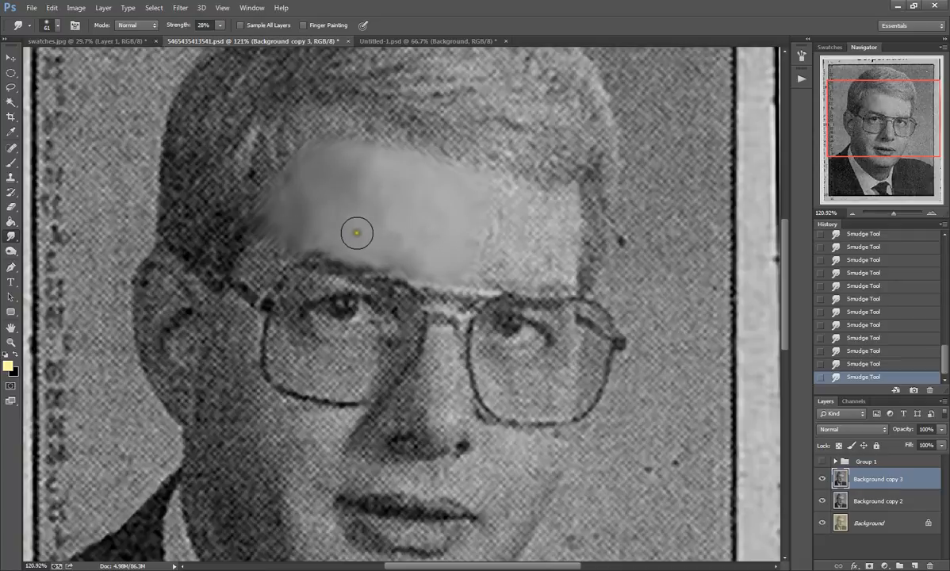
{"action": "mouse_move", "coordinate": [285, 185]}
{"action": "left_mouse_down"}
{"action": "mouse_move", "coordinate": [276, 191]}
{"action": "mouse_move", "coordinate": [287, 170]}
{"action": "mouse_move", "coordinate": [286, 198]}
{"action": "left_mouse_up"}
{"action": "mouse_move", "coordinate": [282, 250]}
{"action": "left_mouse_down"}
{"action": "mouse_move", "coordinate": [258, 262]}
{"action": "mouse_move", "coordinate": [271, 242]}
{"action": "mouse_move", "coordinate": [267, 224]}
{"action": "left_mouse_up"}
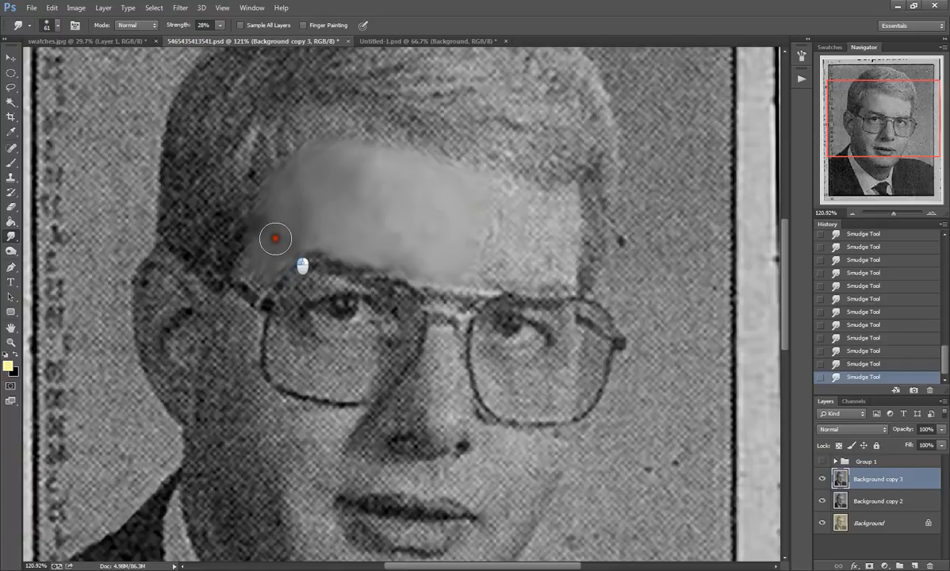
{"action": "mouse_move", "coordinate": [265, 261]}
{"action": "left_mouse_down"}
{"action": "mouse_move", "coordinate": [248, 263]}
{"action": "mouse_move", "coordinate": [280, 240]}
{"action": "mouse_move", "coordinate": [257, 282]}
{"action": "mouse_move", "coordinate": [267, 214]}
{"action": "mouse_move", "coordinate": [267, 227]}
{"action": "mouse_move", "coordinate": [385, 208]}
{"action": "left_mouse_up"}
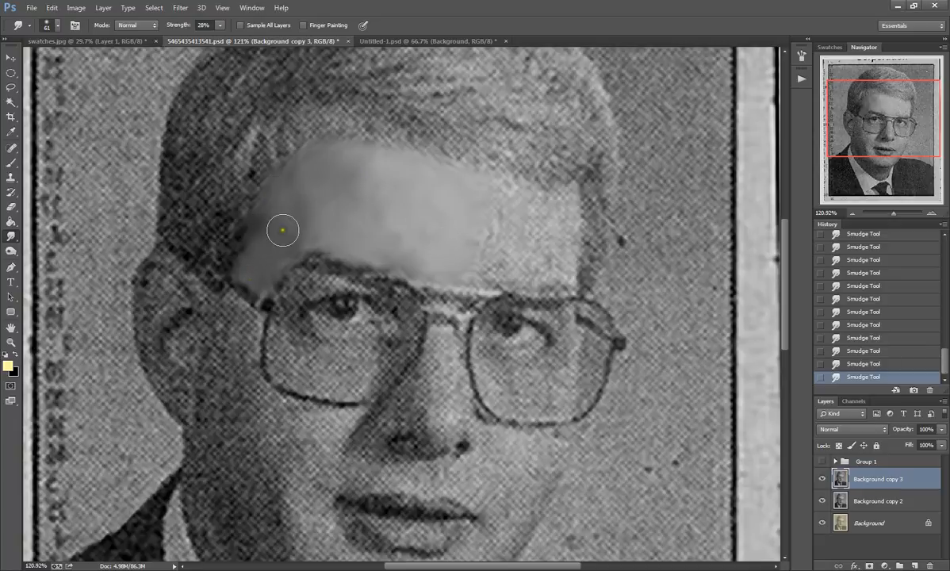
{"action": "left_click_drag", "start_coordinate": [273, 214], "coordinate": [268, 224]}
Step: Smudge the bright right side of the forehead and blend the remaining uneven tones across the whole forehead
{"action": "mouse_move", "coordinate": [485, 270]}
{"action": "left_mouse_down"}
{"action": "mouse_move", "coordinate": [508, 243]}
{"action": "mouse_move", "coordinate": [491, 242]}
{"action": "mouse_move", "coordinate": [509, 215]}
{"action": "mouse_move", "coordinate": [478, 202]}
{"action": "mouse_move", "coordinate": [507, 209]}
{"action": "mouse_move", "coordinate": [521, 190]}
{"action": "mouse_move", "coordinate": [496, 194]}
{"action": "mouse_move", "coordinate": [534, 224]}
{"action": "mouse_move", "coordinate": [559, 209]}
{"action": "mouse_move", "coordinate": [557, 220]}
{"action": "mouse_move", "coordinate": [562, 204]}
{"action": "mouse_move", "coordinate": [561, 216]}
{"action": "mouse_move", "coordinate": [534, 206]}
{"action": "mouse_move", "coordinate": [564, 265]}
{"action": "mouse_move", "coordinate": [532, 266]}
{"action": "mouse_move", "coordinate": [561, 271]}
{"action": "mouse_move", "coordinate": [552, 254]}
{"action": "mouse_move", "coordinate": [493, 263]}
{"action": "mouse_move", "coordinate": [533, 230]}
{"action": "mouse_move", "coordinate": [546, 230]}
{"action": "mouse_move", "coordinate": [563, 263]}
{"action": "mouse_move", "coordinate": [520, 255]}
{"action": "mouse_move", "coordinate": [475, 272]}
{"action": "mouse_move", "coordinate": [488, 266]}
{"action": "mouse_move", "coordinate": [475, 249]}
{"action": "mouse_move", "coordinate": [491, 263]}
{"action": "mouse_move", "coordinate": [548, 259]}
{"action": "mouse_move", "coordinate": [526, 267]}
{"action": "mouse_move", "coordinate": [503, 204]}
{"action": "mouse_move", "coordinate": [527, 208]}
{"action": "mouse_move", "coordinate": [514, 214]}
{"action": "mouse_move", "coordinate": [525, 215]}
{"action": "mouse_move", "coordinate": [531, 247]}
{"action": "mouse_move", "coordinate": [490, 261]}
{"action": "left_mouse_up"}
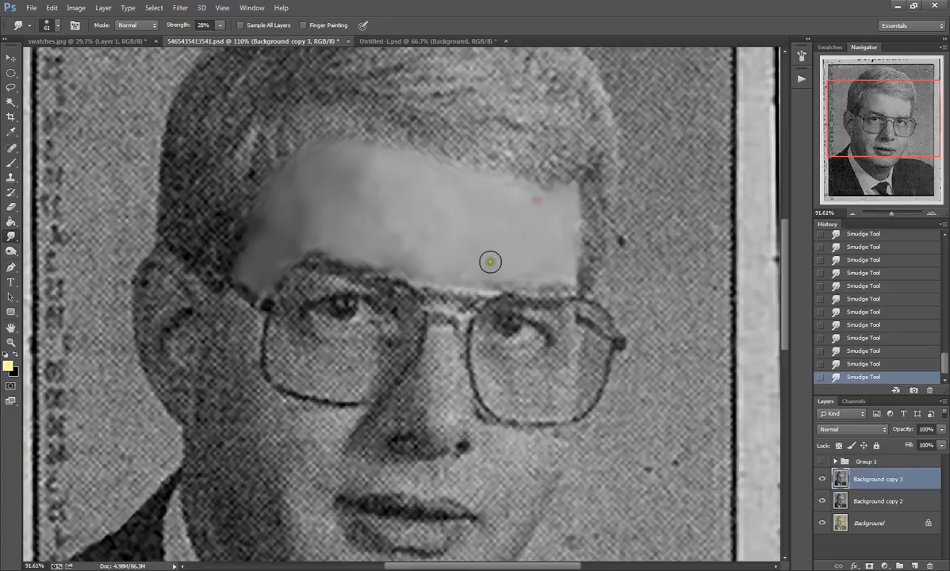
{"action": "scroll", "coordinate": [509, 409], "scroll_direction": "down", "scroll_amount": 4}
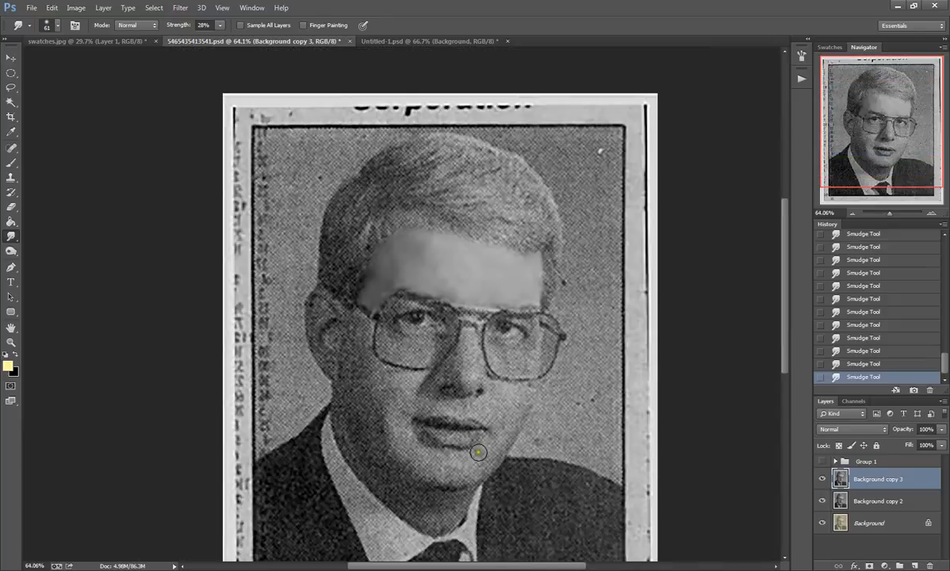
{"action": "scroll", "coordinate": [438, 276], "scroll_direction": "up", "scroll_amount": 2}
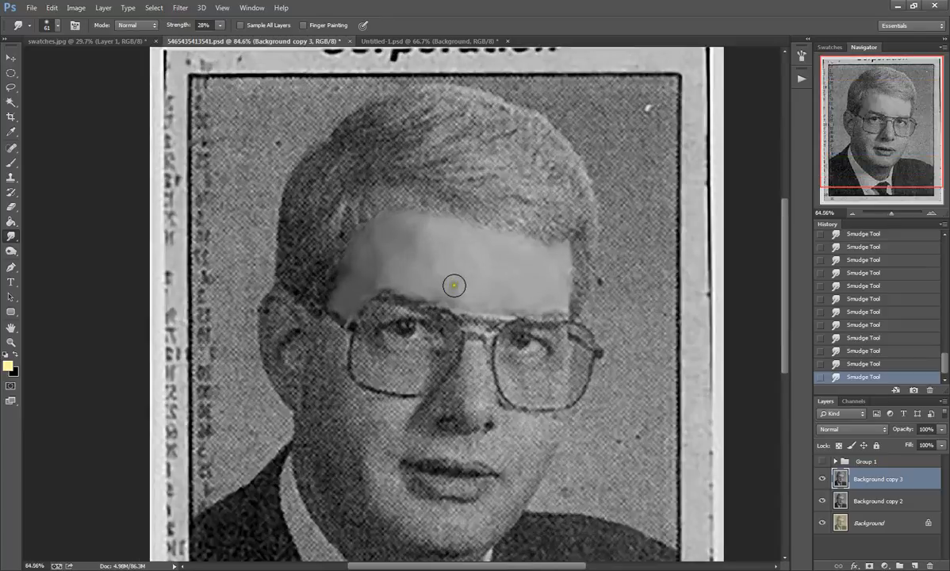
{"action": "left_click_drag", "start_coordinate": [427, 259], "coordinate": [429, 260]}
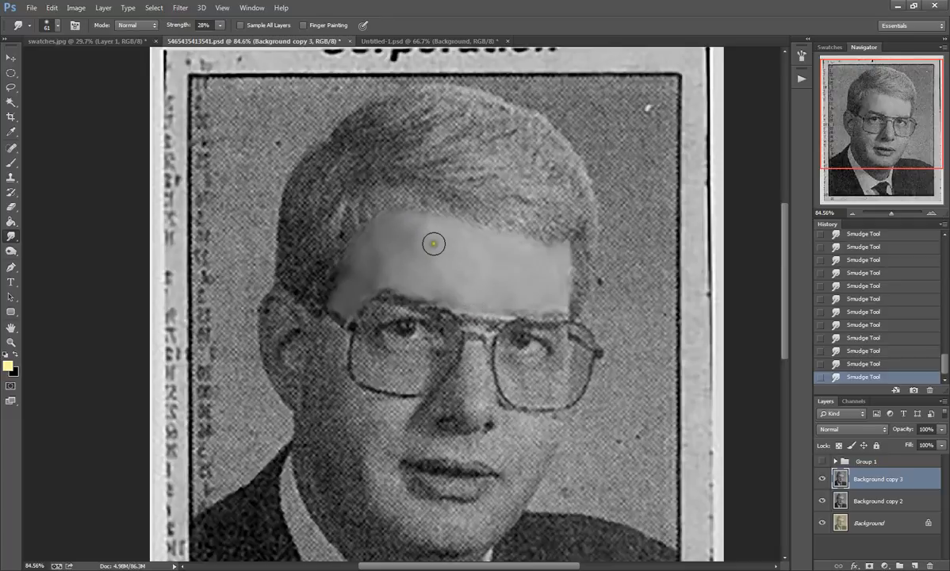
{"action": "mouse_move", "coordinate": [438, 265]}
{"action": "left_mouse_down"}
{"action": "mouse_move", "coordinate": [459, 288]}
{"action": "mouse_move", "coordinate": [420, 231]}
{"action": "mouse_move", "coordinate": [429, 226]}
{"action": "mouse_move", "coordinate": [386, 301]}
{"action": "left_mouse_up"}
{"action": "left_click_drag", "start_coordinate": [380, 239], "coordinate": [379, 233]}
{"action": "mouse_move", "coordinate": [379, 271]}
{"action": "left_mouse_down"}
{"action": "mouse_move", "coordinate": [390, 263]}
{"action": "mouse_move", "coordinate": [375, 291]}
{"action": "left_mouse_up"}
{"action": "mouse_move", "coordinate": [363, 274]}
{"action": "left_mouse_down"}
{"action": "mouse_move", "coordinate": [453, 278]}
{"action": "mouse_move", "coordinate": [494, 298]}
{"action": "mouse_move", "coordinate": [440, 247]}
{"action": "mouse_move", "coordinate": [434, 256]}
{"action": "mouse_move", "coordinate": [415, 244]}
{"action": "mouse_move", "coordinate": [418, 227]}
{"action": "mouse_move", "coordinate": [513, 274]}
{"action": "left_mouse_up"}
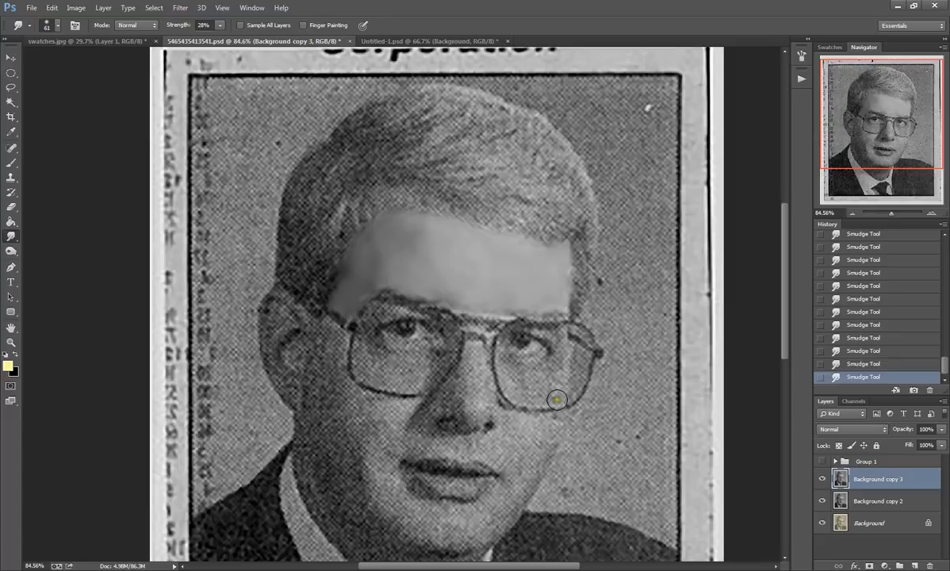
Step: Set the Smudge tool's soft round brush to a size of 35 px for the finer facial areas
{"action": "scroll", "coordinate": [541, 423], "scroll_direction": "down", "scroll_amount": 2}
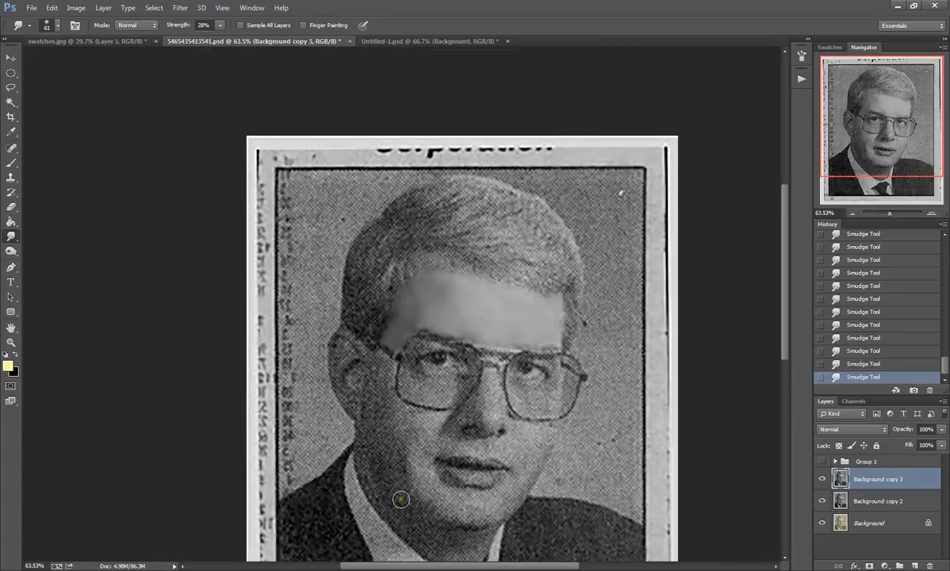
{"action": "scroll", "coordinate": [400, 498], "scroll_direction": "up", "scroll_amount": 4}
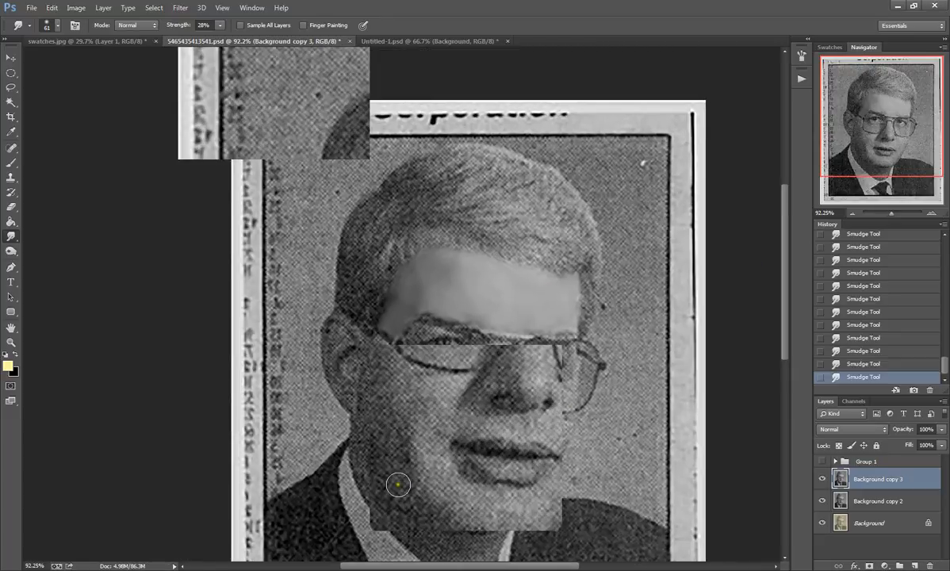
{"action": "scroll", "coordinate": [547, 396], "scroll_direction": "up", "scroll_amount": 1}
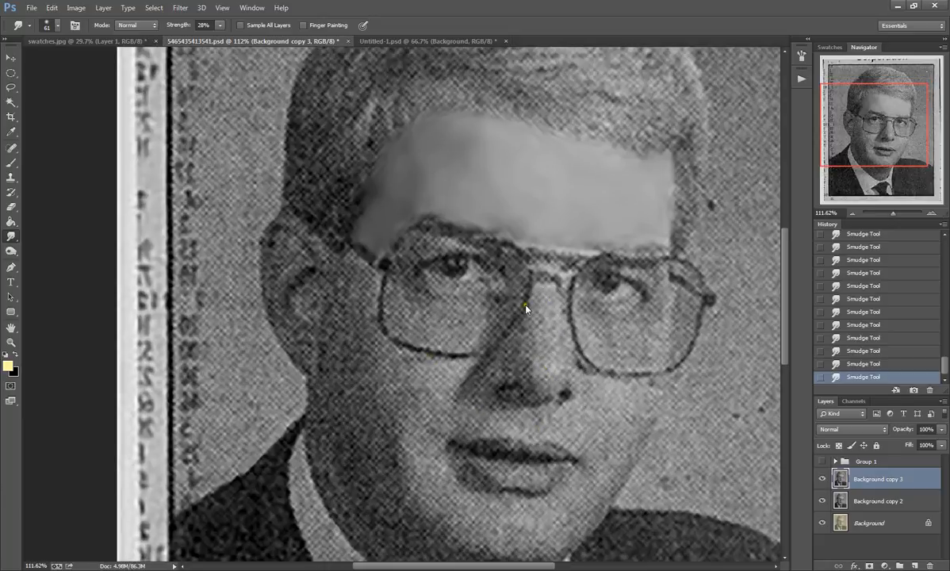
{"action": "left_click", "coordinate": [52, 26]}
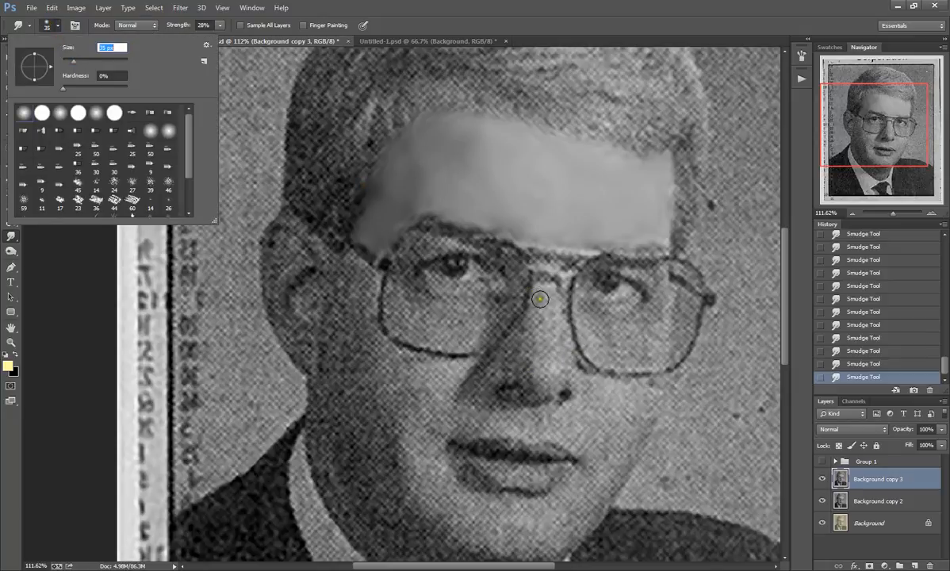
{"action": "left_click", "coordinate": [543, 292]}
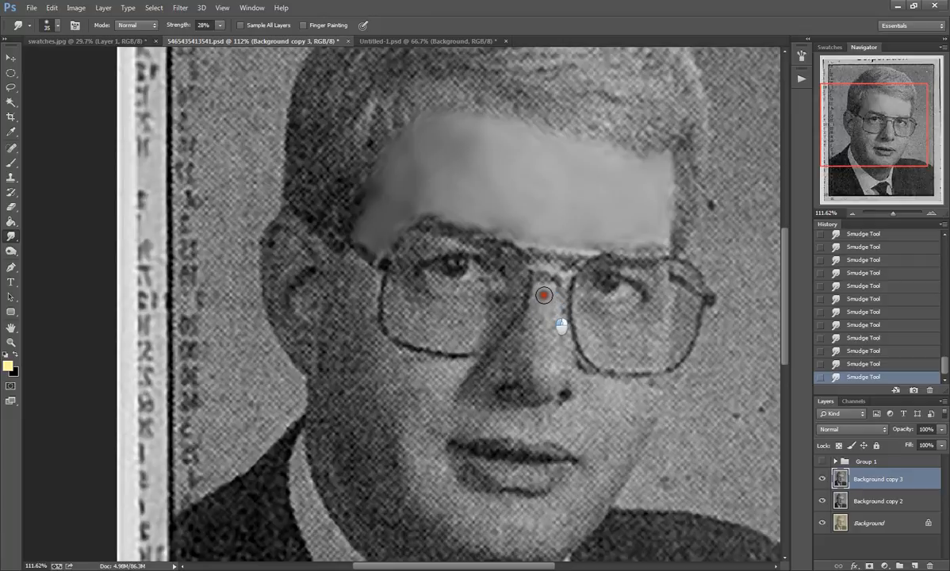
Step: Smudge the halftone dots out of the nose, from the bridge along its shaded side to the tip and nostrils
{"action": "mouse_move", "coordinate": [544, 317]}
{"action": "left_mouse_down"}
{"action": "mouse_move", "coordinate": [544, 289]}
{"action": "mouse_move", "coordinate": [547, 373]}
{"action": "mouse_move", "coordinate": [546, 296]}
{"action": "mouse_move", "coordinate": [547, 367]}
{"action": "mouse_move", "coordinate": [545, 310]}
{"action": "left_mouse_up"}
{"action": "mouse_move", "coordinate": [547, 367]}
{"action": "left_mouse_down"}
{"action": "mouse_move", "coordinate": [544, 297]}
{"action": "mouse_move", "coordinate": [549, 364]}
{"action": "left_mouse_up"}
{"action": "mouse_move", "coordinate": [547, 325]}
{"action": "left_mouse_down"}
{"action": "mouse_move", "coordinate": [541, 291]}
{"action": "mouse_move", "coordinate": [548, 323]}
{"action": "mouse_move", "coordinate": [535, 349]}
{"action": "mouse_move", "coordinate": [539, 305]}
{"action": "mouse_move", "coordinate": [548, 361]}
{"action": "mouse_move", "coordinate": [550, 298]}
{"action": "mouse_move", "coordinate": [546, 366]}
{"action": "mouse_move", "coordinate": [544, 288]}
{"action": "mouse_move", "coordinate": [523, 356]}
{"action": "mouse_move", "coordinate": [530, 324]}
{"action": "mouse_move", "coordinate": [512, 349]}
{"action": "left_mouse_up"}
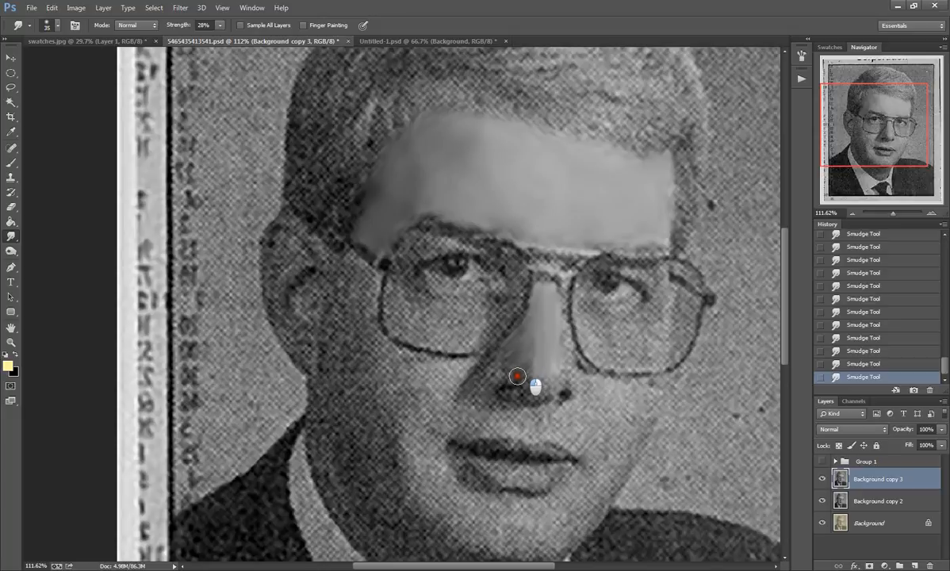
{"action": "left_click_drag", "start_coordinate": [515, 370], "coordinate": [525, 363]}
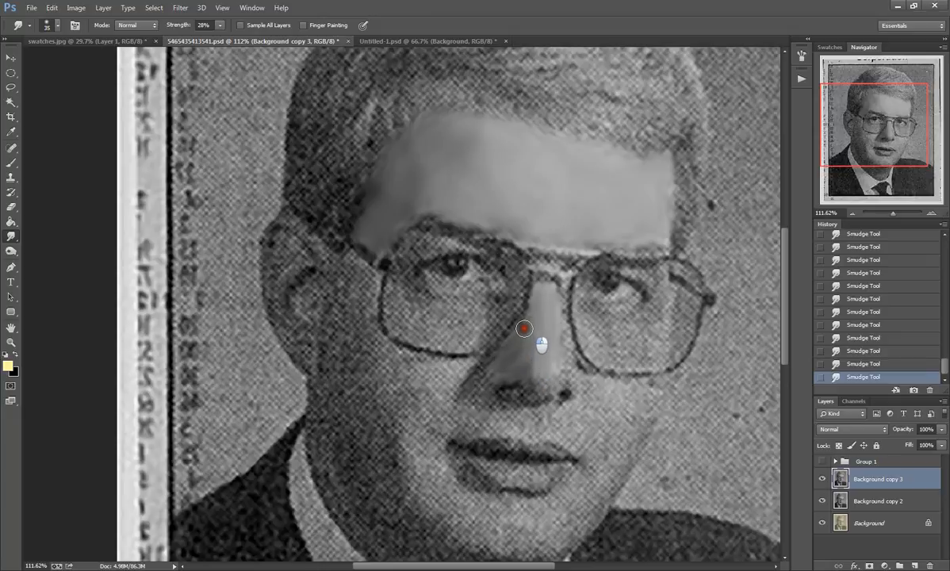
{"action": "mouse_move", "coordinate": [524, 328]}
{"action": "left_mouse_down"}
{"action": "mouse_move", "coordinate": [535, 313]}
{"action": "mouse_move", "coordinate": [528, 343]}
{"action": "left_mouse_up"}
{"action": "mouse_move", "coordinate": [526, 331]}
{"action": "left_mouse_down"}
{"action": "mouse_move", "coordinate": [523, 320]}
{"action": "mouse_move", "coordinate": [529, 375]}
{"action": "mouse_move", "coordinate": [532, 318]}
{"action": "mouse_move", "coordinate": [495, 372]}
{"action": "mouse_move", "coordinate": [590, 339]}
{"action": "left_mouse_up"}
{"action": "mouse_move", "coordinate": [529, 342]}
{"action": "left_mouse_down"}
{"action": "mouse_move", "coordinate": [542, 298]}
{"action": "mouse_move", "coordinate": [508, 365]}
{"action": "mouse_move", "coordinate": [549, 332]}
{"action": "mouse_move", "coordinate": [529, 345]}
{"action": "mouse_move", "coordinate": [552, 342]}
{"action": "mouse_move", "coordinate": [568, 369]}
{"action": "mouse_move", "coordinate": [558, 295]}
{"action": "mouse_move", "coordinate": [576, 390]}
{"action": "mouse_move", "coordinate": [571, 376]}
{"action": "mouse_move", "coordinate": [555, 386]}
{"action": "mouse_move", "coordinate": [559, 373]}
{"action": "mouse_move", "coordinate": [545, 398]}
{"action": "mouse_move", "coordinate": [535, 376]}
{"action": "mouse_move", "coordinate": [543, 389]}
{"action": "mouse_move", "coordinate": [521, 378]}
{"action": "mouse_move", "coordinate": [528, 386]}
{"action": "mouse_move", "coordinate": [547, 354]}
{"action": "mouse_move", "coordinate": [528, 366]}
{"action": "mouse_move", "coordinate": [536, 370]}
{"action": "mouse_move", "coordinate": [517, 401]}
{"action": "mouse_move", "coordinate": [503, 398]}
{"action": "mouse_move", "coordinate": [536, 394]}
{"action": "mouse_move", "coordinate": [558, 350]}
{"action": "mouse_move", "coordinate": [550, 355]}
{"action": "mouse_move", "coordinate": [553, 373]}
{"action": "mouse_move", "coordinate": [549, 325]}
{"action": "mouse_move", "coordinate": [561, 346]}
{"action": "mouse_move", "coordinate": [551, 324]}
{"action": "left_mouse_up"}
Step: Smooth the skin below the eye inside the left lens of the glasses, keeping the frame and the under-eye shading intact
{"action": "scroll", "coordinate": [554, 331], "scroll_direction": "down", "scroll_amount": 3}
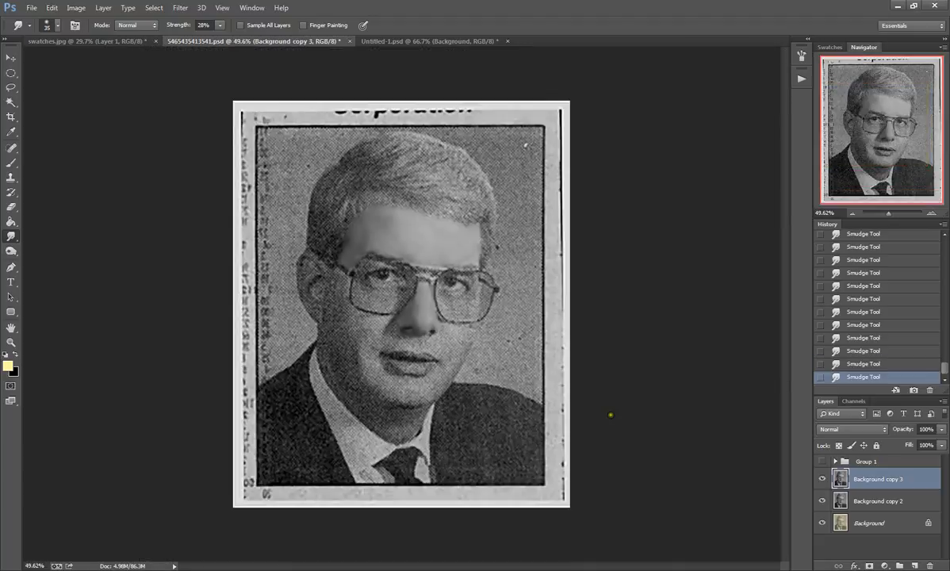
{"action": "scroll", "coordinate": [341, 340], "scroll_direction": "up", "scroll_amount": 1}
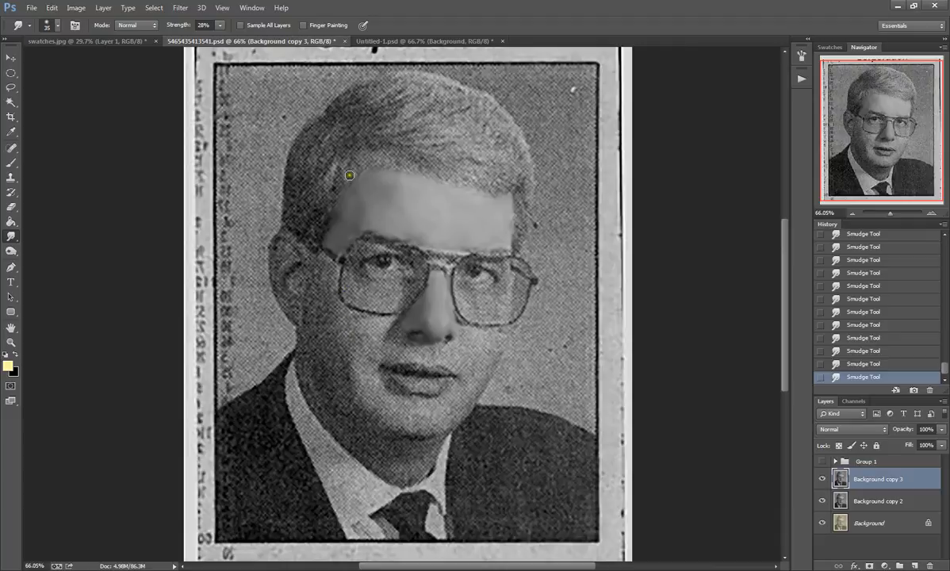
{"action": "scroll", "coordinate": [378, 279], "scroll_direction": "up", "scroll_amount": 3}
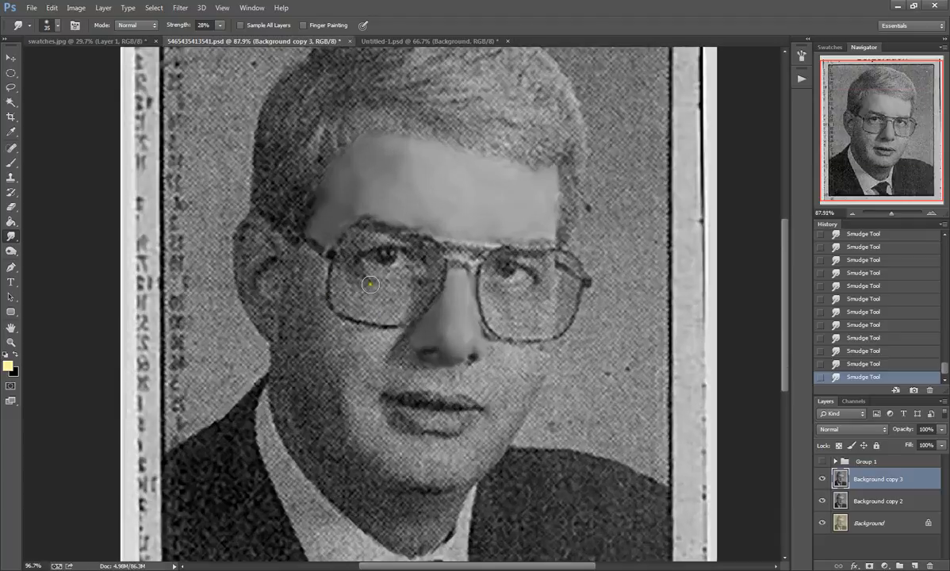
{"action": "scroll", "coordinate": [370, 288], "scroll_direction": "up", "scroll_amount": 1}
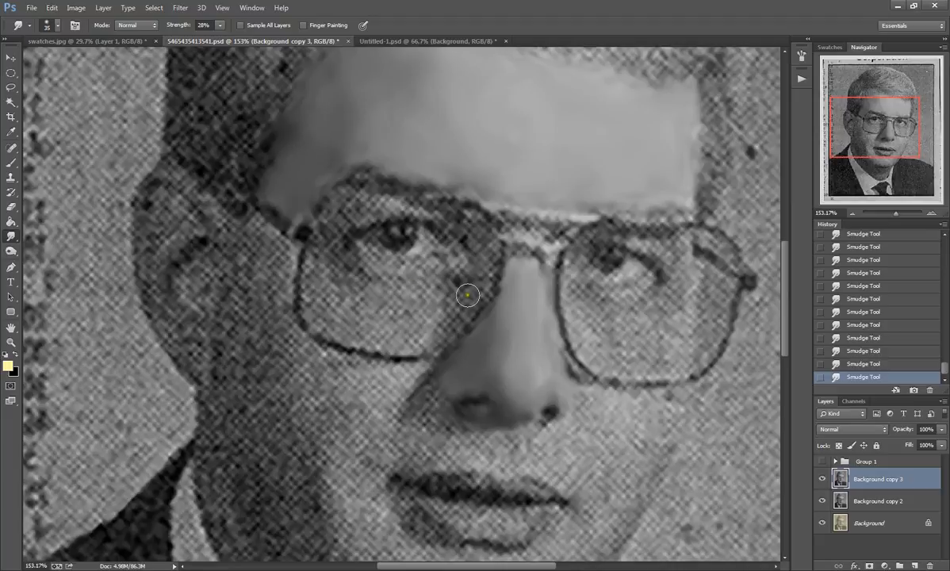
{"action": "mouse_move", "coordinate": [397, 340]}
{"action": "left_mouse_down"}
{"action": "mouse_move", "coordinate": [409, 342]}
{"action": "mouse_move", "coordinate": [380, 341]}
{"action": "mouse_move", "coordinate": [430, 333]}
{"action": "mouse_move", "coordinate": [352, 332]}
{"action": "mouse_move", "coordinate": [373, 333]}
{"action": "mouse_move", "coordinate": [320, 318]}
{"action": "mouse_move", "coordinate": [314, 296]}
{"action": "mouse_move", "coordinate": [322, 318]}
{"action": "mouse_move", "coordinate": [413, 333]}
{"action": "left_mouse_up"}
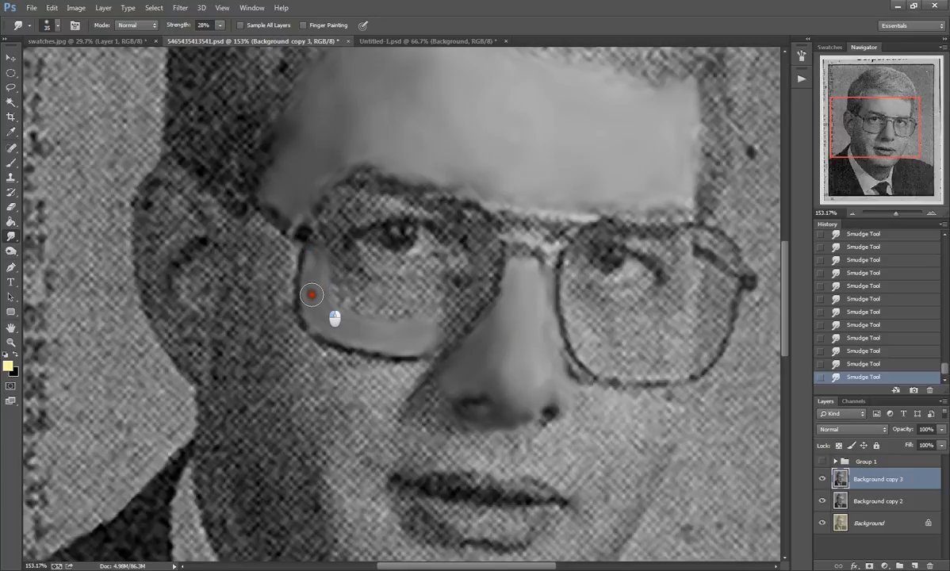
{"action": "mouse_move", "coordinate": [315, 272]}
{"action": "left_mouse_down"}
{"action": "mouse_move", "coordinate": [343, 276]}
{"action": "mouse_move", "coordinate": [322, 271]}
{"action": "mouse_move", "coordinate": [362, 309]}
{"action": "mouse_move", "coordinate": [335, 309]}
{"action": "mouse_move", "coordinate": [437, 312]}
{"action": "left_mouse_up"}
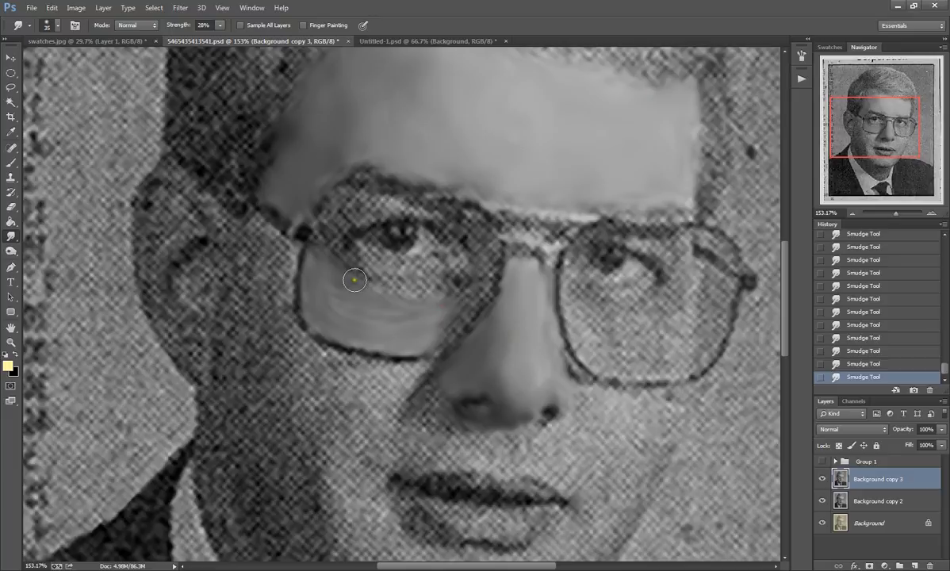
{"action": "mouse_move", "coordinate": [446, 279]}
{"action": "left_mouse_down"}
{"action": "mouse_move", "coordinate": [358, 282]}
{"action": "mouse_move", "coordinate": [353, 258]}
{"action": "mouse_move", "coordinate": [339, 252]}
{"action": "left_mouse_up"}
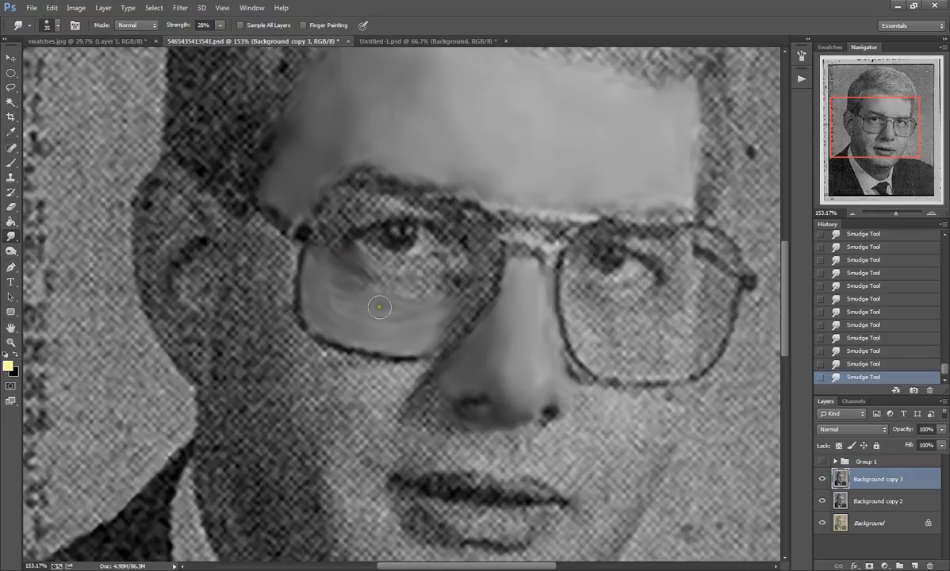
{"action": "mouse_move", "coordinate": [359, 271]}
{"action": "left_mouse_down"}
{"action": "mouse_move", "coordinate": [426, 274]}
{"action": "mouse_move", "coordinate": [385, 279]}
{"action": "mouse_move", "coordinate": [349, 263]}
{"action": "mouse_move", "coordinate": [437, 268]}
{"action": "left_mouse_up"}
{"action": "mouse_move", "coordinate": [332, 276]}
{"action": "left_mouse_down"}
{"action": "mouse_move", "coordinate": [360, 292]}
{"action": "mouse_move", "coordinate": [442, 287]}
{"action": "mouse_move", "coordinate": [376, 298]}
{"action": "mouse_move", "coordinate": [346, 287]}
{"action": "mouse_move", "coordinate": [408, 303]}
{"action": "mouse_move", "coordinate": [444, 295]}
{"action": "mouse_move", "coordinate": [382, 307]}
{"action": "mouse_move", "coordinate": [421, 294]}
{"action": "mouse_move", "coordinate": [431, 303]}
{"action": "mouse_move", "coordinate": [439, 289]}
{"action": "mouse_move", "coordinate": [390, 304]}
{"action": "mouse_move", "coordinate": [360, 302]}
{"action": "mouse_move", "coordinate": [376, 294]}
{"action": "mouse_move", "coordinate": [351, 288]}
{"action": "mouse_move", "coordinate": [337, 301]}
{"action": "mouse_move", "coordinate": [343, 283]}
{"action": "mouse_move", "coordinate": [350, 296]}
{"action": "mouse_move", "coordinate": [343, 274]}
{"action": "mouse_move", "coordinate": [369, 289]}
{"action": "mouse_move", "coordinate": [434, 283]}
{"action": "mouse_move", "coordinate": [367, 289]}
{"action": "mouse_move", "coordinate": [339, 277]}
{"action": "mouse_move", "coordinate": [349, 305]}
{"action": "mouse_move", "coordinate": [384, 324]}
{"action": "mouse_move", "coordinate": [428, 297]}
{"action": "mouse_move", "coordinate": [431, 317]}
{"action": "mouse_move", "coordinate": [346, 283]}
{"action": "mouse_move", "coordinate": [367, 298]}
{"action": "mouse_move", "coordinate": [412, 298]}
{"action": "mouse_move", "coordinate": [351, 325]}
{"action": "mouse_move", "coordinate": [319, 294]}
{"action": "mouse_move", "coordinate": [332, 310]}
{"action": "mouse_move", "coordinate": [318, 267]}
{"action": "mouse_move", "coordinate": [326, 288]}
{"action": "mouse_move", "coordinate": [322, 271]}
{"action": "mouse_move", "coordinate": [370, 300]}
{"action": "mouse_move", "coordinate": [426, 300]}
{"action": "mouse_move", "coordinate": [428, 309]}
{"action": "mouse_move", "coordinate": [437, 299]}
{"action": "mouse_move", "coordinate": [424, 332]}
{"action": "mouse_move", "coordinate": [355, 322]}
{"action": "mouse_move", "coordinate": [391, 323]}
{"action": "mouse_move", "coordinate": [381, 323]}
{"action": "mouse_move", "coordinate": [461, 300]}
{"action": "mouse_move", "coordinate": [428, 333]}
{"action": "mouse_move", "coordinate": [452, 316]}
{"action": "mouse_move", "coordinate": [462, 288]}
{"action": "mouse_move", "coordinate": [465, 295]}
{"action": "mouse_move", "coordinate": [478, 289]}
{"action": "mouse_move", "coordinate": [474, 252]}
{"action": "mouse_move", "coordinate": [457, 278]}
{"action": "mouse_move", "coordinate": [468, 264]}
{"action": "mouse_move", "coordinate": [441, 282]}
{"action": "mouse_move", "coordinate": [452, 273]}
{"action": "mouse_move", "coordinate": [453, 308]}
{"action": "mouse_move", "coordinate": [483, 285]}
{"action": "mouse_move", "coordinate": [484, 271]}
{"action": "mouse_move", "coordinate": [452, 320]}
{"action": "mouse_move", "coordinate": [472, 309]}
{"action": "mouse_move", "coordinate": [434, 327]}
{"action": "mouse_move", "coordinate": [468, 270]}
{"action": "mouse_move", "coordinate": [470, 280]}
{"action": "mouse_move", "coordinate": [426, 282]}
{"action": "mouse_move", "coordinate": [441, 312]}
{"action": "mouse_move", "coordinate": [355, 295]}
{"action": "mouse_move", "coordinate": [416, 266]}
{"action": "mouse_move", "coordinate": [434, 270]}
{"action": "mouse_move", "coordinate": [380, 257]}
{"action": "mouse_move", "coordinate": [397, 266]}
{"action": "mouse_move", "coordinate": [377, 268]}
{"action": "mouse_move", "coordinate": [365, 248]}
{"action": "mouse_move", "coordinate": [377, 270]}
{"action": "mouse_move", "coordinate": [390, 261]}
{"action": "mouse_move", "coordinate": [359, 281]}
{"action": "mouse_move", "coordinate": [407, 305]}
{"action": "left_mouse_up"}
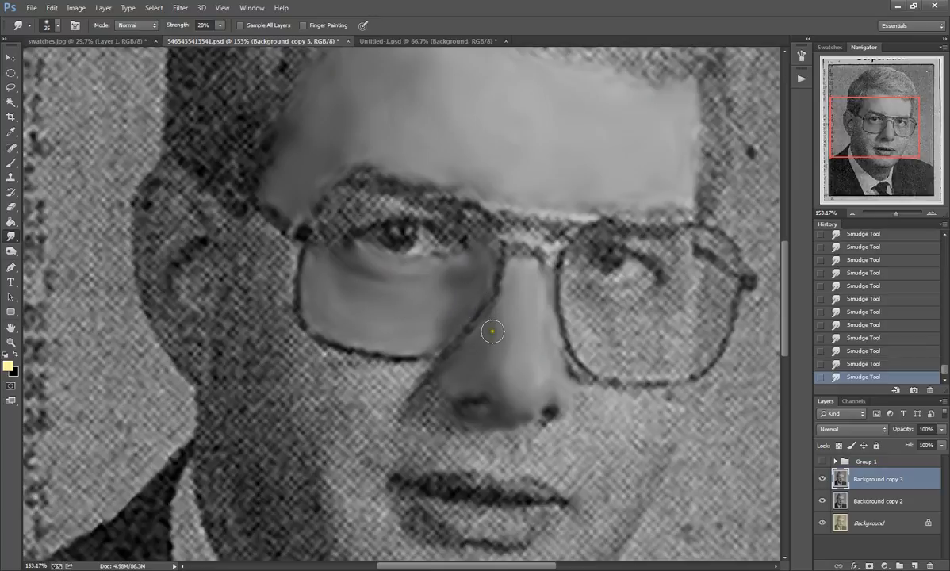
{"action": "mouse_move", "coordinate": [485, 340]}
{"action": "left_mouse_down"}
{"action": "mouse_move", "coordinate": [482, 279]}
{"action": "mouse_move", "coordinate": [445, 308]}
{"action": "mouse_move", "coordinate": [349, 299]}
{"action": "mouse_move", "coordinate": [330, 276]}
{"action": "mouse_move", "coordinate": [339, 300]}
{"action": "mouse_move", "coordinate": [320, 261]}
{"action": "mouse_move", "coordinate": [333, 318]}
{"action": "mouse_move", "coordinate": [392, 328]}
{"action": "mouse_move", "coordinate": [361, 322]}
{"action": "mouse_move", "coordinate": [371, 325]}
{"action": "mouse_move", "coordinate": [314, 261]}
{"action": "mouse_move", "coordinate": [341, 287]}
{"action": "left_mouse_up"}
{"action": "mouse_move", "coordinate": [142, 304]}
{"action": "left_mouse_down"}
{"action": "mouse_move", "coordinate": [147, 328]}
{"action": "mouse_move", "coordinate": [165, 247]}
{"action": "mouse_move", "coordinate": [208, 434]}
{"action": "left_mouse_up"}
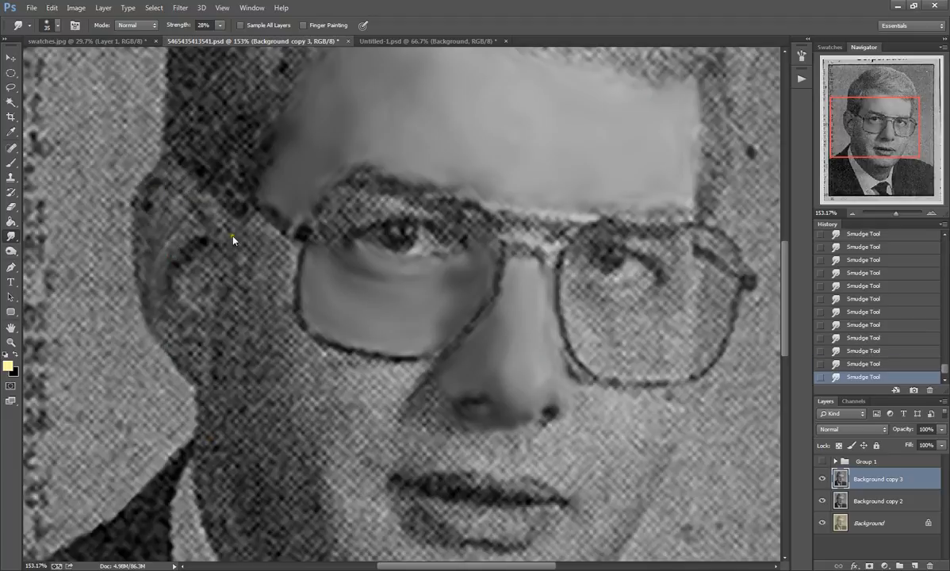
{"action": "left_click", "coordinate": [864, 365]}
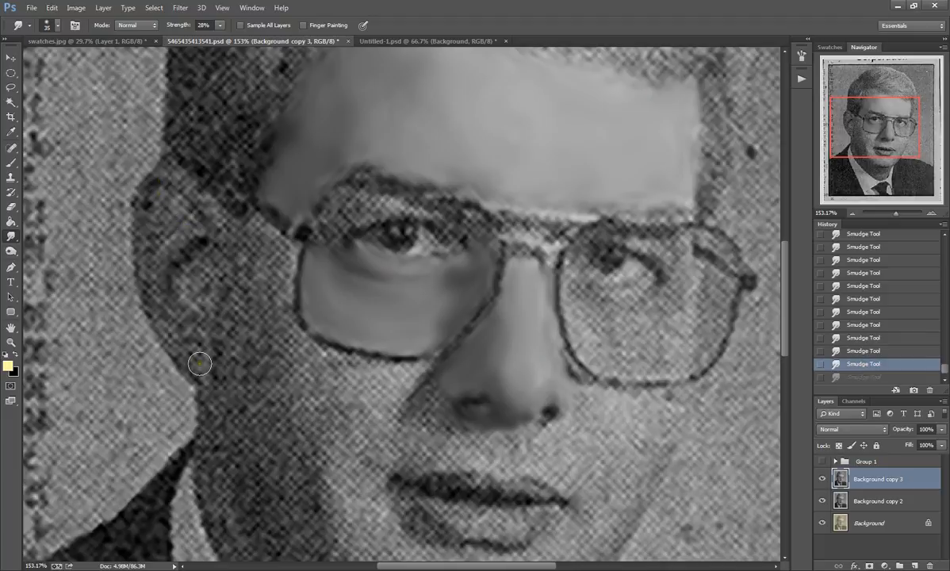
Step: Set the Smudge brush size to 20 px and smooth the halftone dots along the ear's upper rim and inner fold
{"action": "left_click", "coordinate": [47, 26]}
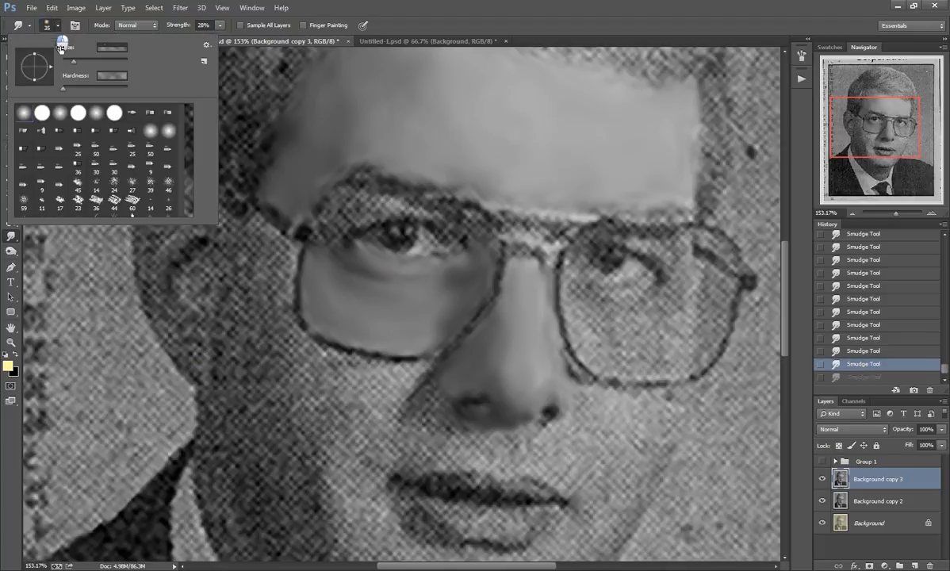
{"action": "left_click_drag", "start_coordinate": [192, 285], "coordinate": [203, 270]}
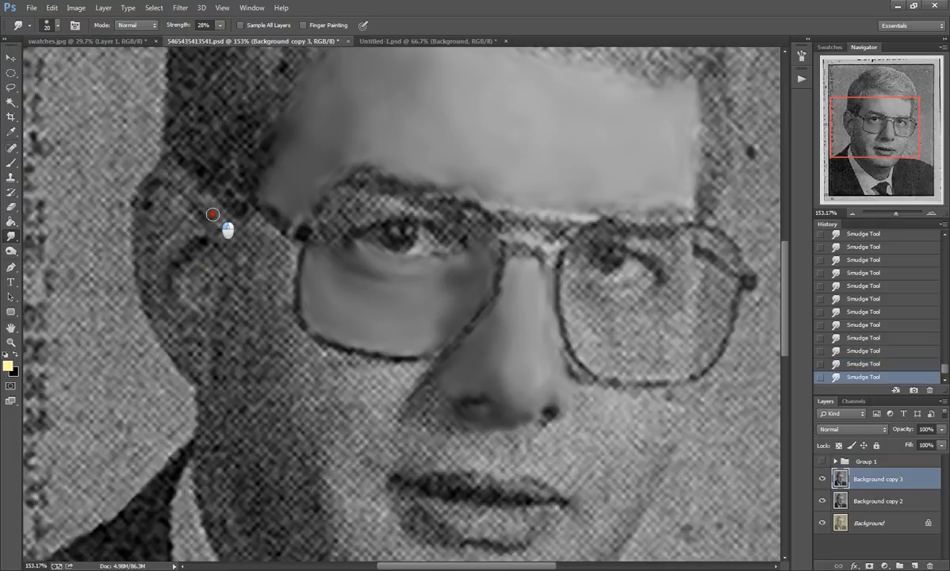
{"action": "mouse_move", "coordinate": [181, 186]}
{"action": "left_mouse_down"}
{"action": "mouse_move", "coordinate": [216, 219]}
{"action": "mouse_move", "coordinate": [166, 174]}
{"action": "mouse_move", "coordinate": [214, 210]}
{"action": "mouse_move", "coordinate": [194, 188]}
{"action": "mouse_move", "coordinate": [156, 170]}
{"action": "mouse_move", "coordinate": [143, 184]}
{"action": "mouse_move", "coordinate": [174, 171]}
{"action": "mouse_move", "coordinate": [225, 218]}
{"action": "mouse_move", "coordinate": [172, 174]}
{"action": "mouse_move", "coordinate": [149, 194]}
{"action": "left_mouse_up"}
{"action": "mouse_move", "coordinate": [163, 169]}
{"action": "left_mouse_down"}
{"action": "mouse_move", "coordinate": [213, 212]}
{"action": "mouse_move", "coordinate": [165, 173]}
{"action": "mouse_move", "coordinate": [147, 181]}
{"action": "mouse_move", "coordinate": [172, 173]}
{"action": "mouse_move", "coordinate": [221, 216]}
{"action": "mouse_move", "coordinate": [198, 191]}
{"action": "mouse_move", "coordinate": [154, 173]}
{"action": "mouse_move", "coordinate": [170, 171]}
{"action": "mouse_move", "coordinate": [138, 198]}
{"action": "left_mouse_up"}
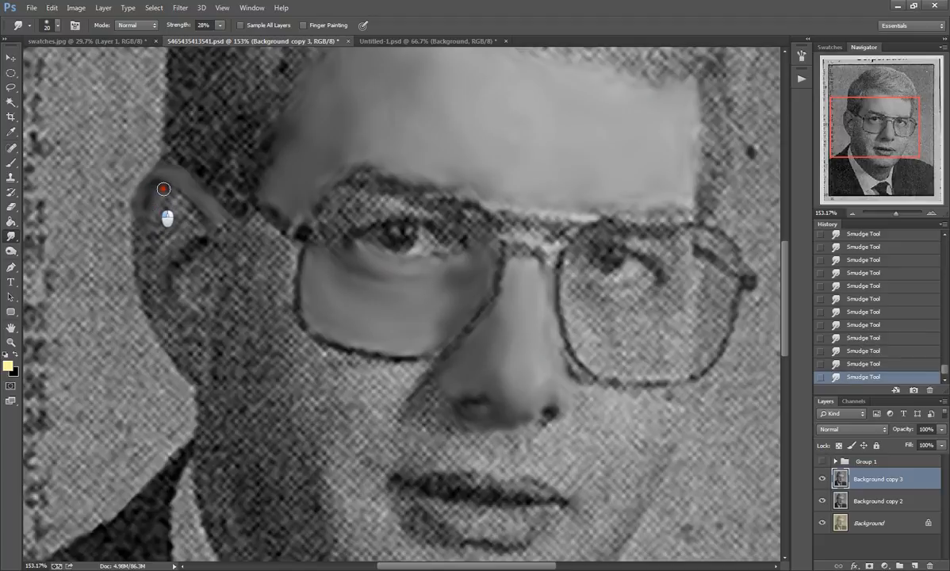
{"action": "mouse_move", "coordinate": [163, 188]}
{"action": "left_mouse_down"}
{"action": "mouse_move", "coordinate": [168, 191]}
{"action": "mouse_move", "coordinate": [200, 218]}
{"action": "mouse_move", "coordinate": [169, 195]}
{"action": "mouse_move", "coordinate": [193, 216]}
{"action": "mouse_move", "coordinate": [165, 180]}
{"action": "mouse_move", "coordinate": [180, 184]}
{"action": "mouse_move", "coordinate": [146, 203]}
{"action": "left_mouse_up"}
{"action": "mouse_move", "coordinate": [178, 229]}
{"action": "left_mouse_down"}
{"action": "mouse_move", "coordinate": [172, 221]}
{"action": "mouse_move", "coordinate": [161, 229]}
{"action": "mouse_move", "coordinate": [165, 211]}
{"action": "left_mouse_up"}
{"action": "mouse_move", "coordinate": [183, 224]}
{"action": "left_mouse_down"}
{"action": "mouse_move", "coordinate": [154, 237]}
{"action": "mouse_move", "coordinate": [148, 221]}
{"action": "mouse_move", "coordinate": [146, 238]}
{"action": "mouse_move", "coordinate": [142, 214]}
{"action": "mouse_move", "coordinate": [151, 311]}
{"action": "mouse_move", "coordinate": [188, 238]}
{"action": "mouse_move", "coordinate": [163, 253]}
{"action": "left_mouse_up"}
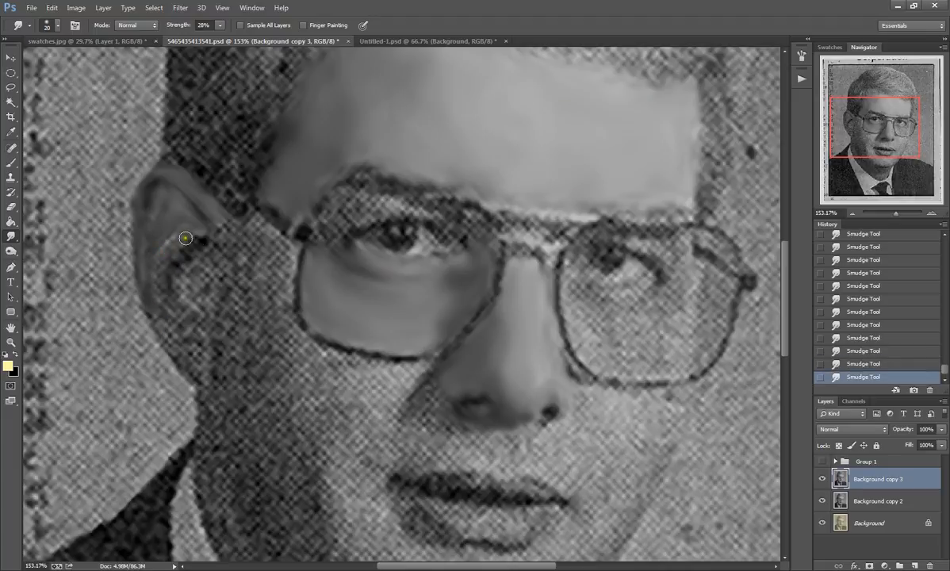
{"action": "mouse_move", "coordinate": [177, 215]}
{"action": "left_mouse_down"}
{"action": "mouse_move", "coordinate": [155, 238]}
{"action": "mouse_move", "coordinate": [148, 252]}
{"action": "mouse_move", "coordinate": [153, 225]}
{"action": "mouse_move", "coordinate": [170, 214]}
{"action": "mouse_move", "coordinate": [155, 201]}
{"action": "mouse_move", "coordinate": [144, 238]}
{"action": "mouse_move", "coordinate": [141, 219]}
{"action": "mouse_move", "coordinate": [141, 241]}
{"action": "mouse_move", "coordinate": [149, 214]}
{"action": "mouse_move", "coordinate": [146, 248]}
{"action": "mouse_move", "coordinate": [137, 218]}
{"action": "mouse_move", "coordinate": [174, 239]}
{"action": "mouse_move", "coordinate": [156, 284]}
{"action": "mouse_move", "coordinate": [171, 236]}
{"action": "mouse_move", "coordinate": [203, 231]}
{"action": "mouse_move", "coordinate": [163, 241]}
{"action": "mouse_move", "coordinate": [155, 256]}
{"action": "mouse_move", "coordinate": [171, 235]}
{"action": "mouse_move", "coordinate": [206, 231]}
{"action": "mouse_move", "coordinate": [167, 241]}
{"action": "mouse_move", "coordinate": [159, 291]}
{"action": "mouse_move", "coordinate": [206, 242]}
{"action": "mouse_move", "coordinate": [181, 258]}
{"action": "mouse_move", "coordinate": [211, 248]}
{"action": "mouse_move", "coordinate": [192, 244]}
{"action": "mouse_move", "coordinate": [168, 267]}
{"action": "mouse_move", "coordinate": [176, 251]}
{"action": "mouse_move", "coordinate": [202, 243]}
{"action": "mouse_move", "coordinate": [178, 264]}
{"action": "mouse_move", "coordinate": [173, 285]}
{"action": "mouse_move", "coordinate": [176, 258]}
{"action": "mouse_move", "coordinate": [197, 249]}
{"action": "mouse_move", "coordinate": [182, 258]}
{"action": "mouse_move", "coordinate": [208, 257]}
{"action": "mouse_move", "coordinate": [218, 233]}
{"action": "mouse_move", "coordinate": [250, 252]}
{"action": "mouse_move", "coordinate": [230, 228]}
{"action": "mouse_move", "coordinate": [214, 229]}
{"action": "mouse_move", "coordinate": [182, 205]}
{"action": "left_mouse_up"}
Step: Smudge the ear's lower rim, lobe and inner hollow, and blend the skin between the ear and the glasses frame
{"action": "mouse_move", "coordinate": [153, 309]}
{"action": "left_mouse_down"}
{"action": "mouse_move", "coordinate": [202, 382]}
{"action": "mouse_move", "coordinate": [158, 288]}
{"action": "mouse_move", "coordinate": [166, 320]}
{"action": "mouse_move", "coordinate": [162, 286]}
{"action": "mouse_move", "coordinate": [188, 318]}
{"action": "mouse_move", "coordinate": [176, 322]}
{"action": "mouse_move", "coordinate": [201, 338]}
{"action": "mouse_move", "coordinate": [182, 326]}
{"action": "mouse_move", "coordinate": [201, 345]}
{"action": "left_mouse_up"}
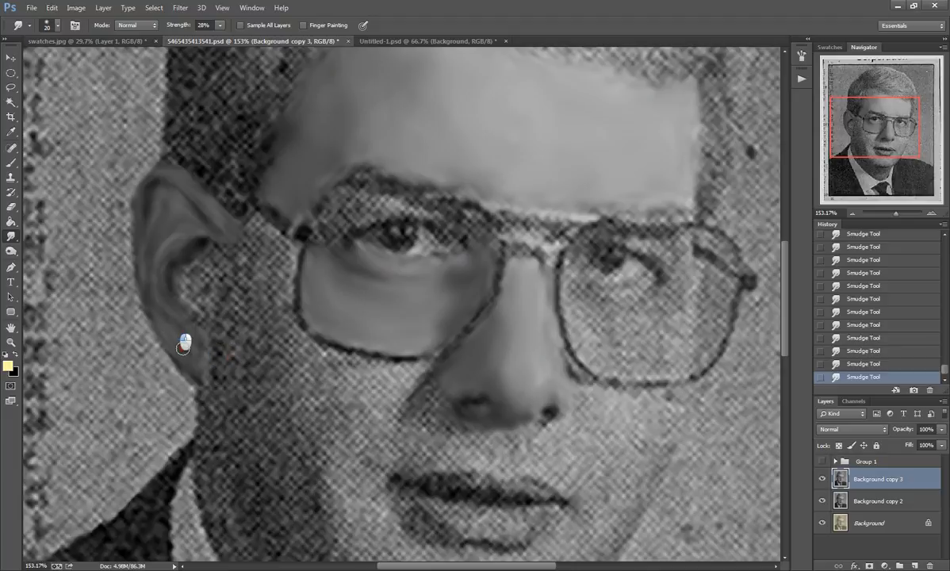
{"action": "mouse_move", "coordinate": [184, 343]}
{"action": "left_mouse_down"}
{"action": "mouse_move", "coordinate": [145, 296]}
{"action": "mouse_move", "coordinate": [204, 321]}
{"action": "mouse_move", "coordinate": [198, 298]}
{"action": "mouse_move", "coordinate": [178, 286]}
{"action": "mouse_move", "coordinate": [183, 304]}
{"action": "mouse_move", "coordinate": [185, 270]}
{"action": "mouse_move", "coordinate": [197, 282]}
{"action": "mouse_move", "coordinate": [209, 251]}
{"action": "mouse_move", "coordinate": [210, 262]}
{"action": "mouse_move", "coordinate": [204, 247]}
{"action": "mouse_move", "coordinate": [205, 272]}
{"action": "mouse_move", "coordinate": [222, 261]}
{"action": "mouse_move", "coordinate": [216, 246]}
{"action": "mouse_move", "coordinate": [222, 258]}
{"action": "mouse_move", "coordinate": [250, 254]}
{"action": "mouse_move", "coordinate": [214, 272]}
{"action": "mouse_move", "coordinate": [214, 249]}
{"action": "mouse_move", "coordinate": [232, 254]}
{"action": "mouse_move", "coordinate": [228, 234]}
{"action": "mouse_move", "coordinate": [236, 279]}
{"action": "mouse_move", "coordinate": [213, 289]}
{"action": "mouse_move", "coordinate": [216, 267]}
{"action": "mouse_move", "coordinate": [202, 285]}
{"action": "mouse_move", "coordinate": [204, 271]}
{"action": "mouse_move", "coordinate": [215, 282]}
{"action": "mouse_move", "coordinate": [210, 268]}
{"action": "mouse_move", "coordinate": [192, 336]}
{"action": "mouse_move", "coordinate": [184, 270]}
{"action": "mouse_move", "coordinate": [192, 297]}
{"action": "mouse_move", "coordinate": [206, 287]}
{"action": "mouse_move", "coordinate": [210, 258]}
{"action": "mouse_move", "coordinate": [185, 280]}
{"action": "mouse_move", "coordinate": [193, 294]}
{"action": "mouse_move", "coordinate": [186, 272]}
{"action": "mouse_move", "coordinate": [197, 308]}
{"action": "mouse_move", "coordinate": [218, 279]}
{"action": "mouse_move", "coordinate": [207, 314]}
{"action": "mouse_move", "coordinate": [208, 282]}
{"action": "mouse_move", "coordinate": [210, 309]}
{"action": "mouse_move", "coordinate": [193, 316]}
{"action": "mouse_move", "coordinate": [206, 328]}
{"action": "mouse_move", "coordinate": [186, 291]}
{"action": "left_mouse_up"}
{"action": "mouse_move", "coordinate": [174, 238]}
{"action": "left_mouse_down"}
{"action": "mouse_move", "coordinate": [155, 282]}
{"action": "mouse_move", "coordinate": [167, 301]}
{"action": "mouse_move", "coordinate": [153, 199]}
{"action": "mouse_move", "coordinate": [170, 219]}
{"action": "mouse_move", "coordinate": [162, 194]}
{"action": "mouse_move", "coordinate": [184, 210]}
{"action": "mouse_move", "coordinate": [160, 185]}
{"action": "mouse_move", "coordinate": [196, 220]}
{"action": "mouse_move", "coordinate": [168, 199]}
{"action": "mouse_move", "coordinate": [158, 221]}
{"action": "mouse_move", "coordinate": [156, 210]}
{"action": "mouse_move", "coordinate": [147, 267]}
{"action": "mouse_move", "coordinate": [142, 253]}
{"action": "mouse_move", "coordinate": [149, 296]}
{"action": "mouse_move", "coordinate": [143, 278]}
{"action": "mouse_move", "coordinate": [157, 312]}
{"action": "mouse_move", "coordinate": [159, 270]}
{"action": "mouse_move", "coordinate": [193, 358]}
{"action": "mouse_move", "coordinate": [189, 340]}
{"action": "mouse_move", "coordinate": [193, 351]}
{"action": "mouse_move", "coordinate": [196, 341]}
{"action": "mouse_move", "coordinate": [170, 348]}
{"action": "mouse_move", "coordinate": [145, 292]}
{"action": "mouse_move", "coordinate": [152, 234]}
{"action": "mouse_move", "coordinate": [182, 248]}
{"action": "left_mouse_up"}
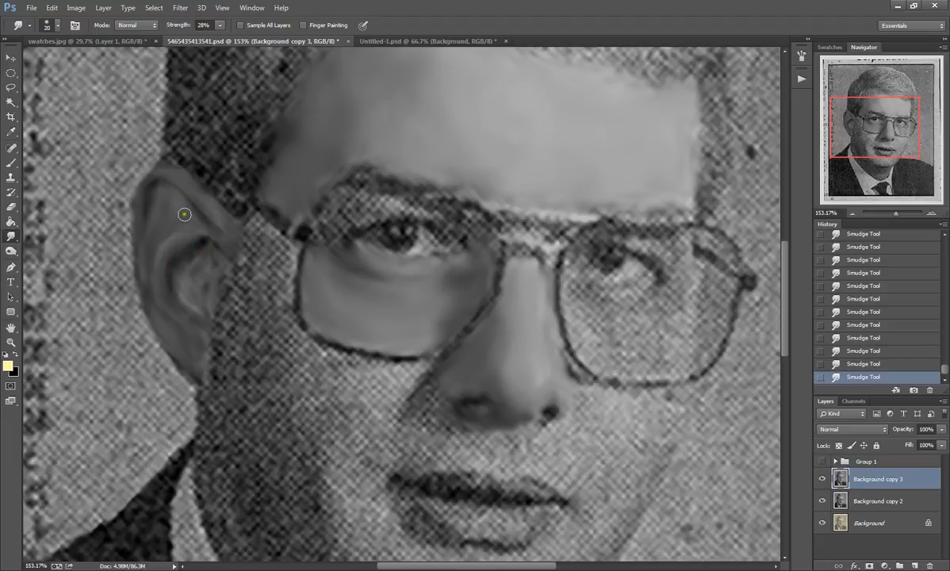
{"action": "mouse_move", "coordinate": [199, 188]}
{"action": "left_mouse_down"}
{"action": "mouse_move", "coordinate": [228, 227]}
{"action": "mouse_move", "coordinate": [183, 177]}
{"action": "left_mouse_up"}
{"action": "mouse_move", "coordinate": [237, 207]}
{"action": "left_mouse_down"}
{"action": "mouse_move", "coordinate": [249, 231]}
{"action": "mouse_move", "coordinate": [252, 222]}
{"action": "mouse_move", "coordinate": [285, 248]}
{"action": "mouse_move", "coordinate": [258, 221]}
{"action": "mouse_move", "coordinate": [290, 250]}
{"action": "mouse_move", "coordinate": [269, 231]}
{"action": "mouse_move", "coordinate": [286, 247]}
{"action": "mouse_move", "coordinate": [271, 236]}
{"action": "mouse_move", "coordinate": [286, 267]}
{"action": "mouse_move", "coordinate": [287, 253]}
{"action": "mouse_move", "coordinate": [282, 280]}
{"action": "mouse_move", "coordinate": [289, 250]}
{"action": "mouse_move", "coordinate": [287, 274]}
{"action": "mouse_move", "coordinate": [278, 245]}
{"action": "mouse_move", "coordinate": [247, 244]}
{"action": "mouse_move", "coordinate": [275, 239]}
{"action": "mouse_move", "coordinate": [280, 268]}
{"action": "mouse_move", "coordinate": [245, 230]}
{"action": "mouse_move", "coordinate": [281, 261]}
{"action": "mouse_move", "coordinate": [273, 232]}
{"action": "left_mouse_up"}
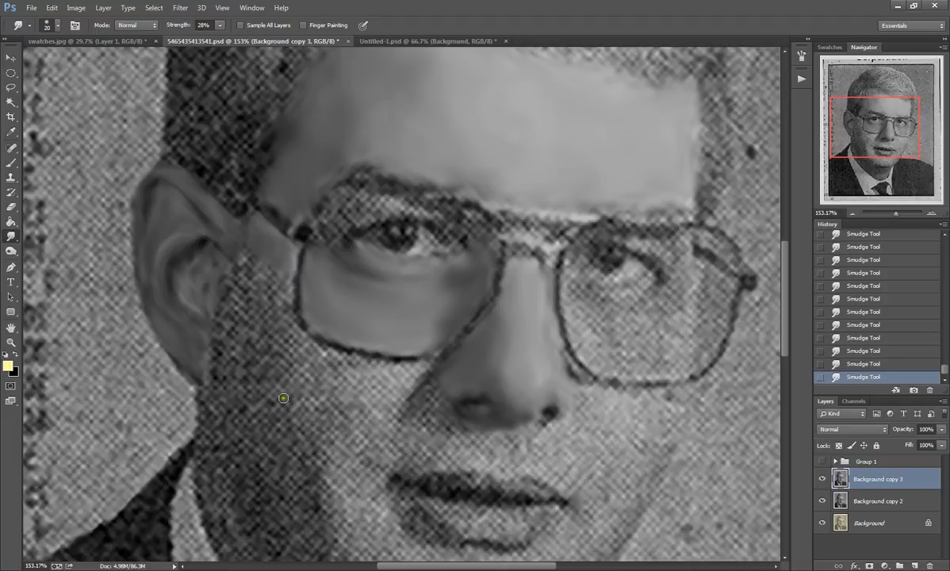
Step: Enlarge the Smudge brush to 40 px and blend the hairline above the shaded side of the forehead
{"action": "scroll", "coordinate": [294, 401], "scroll_direction": "down", "scroll_amount": 2}
{"action": "scroll", "coordinate": [330, 404], "scroll_direction": "down", "scroll_amount": 1}
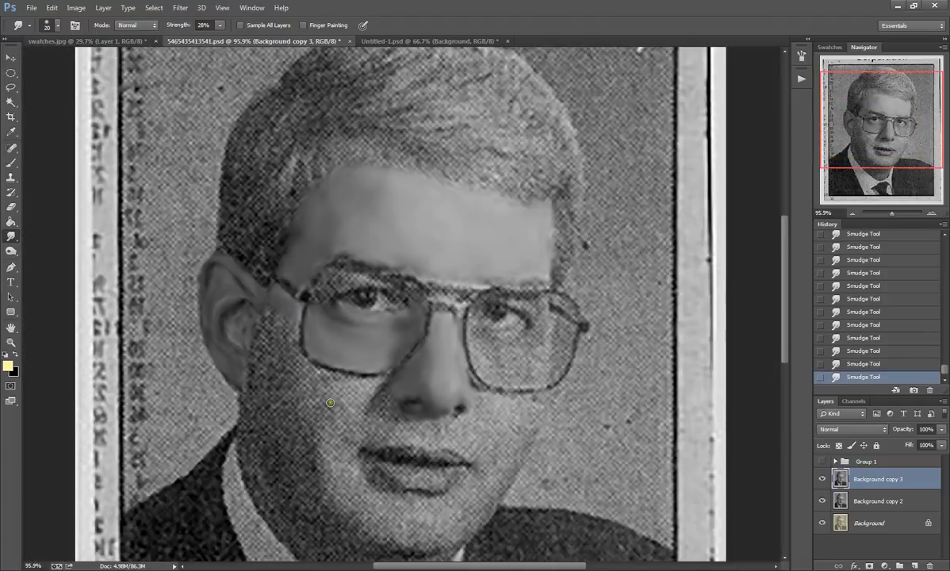
{"action": "scroll", "coordinate": [329, 403], "scroll_direction": "down", "scroll_amount": 1}
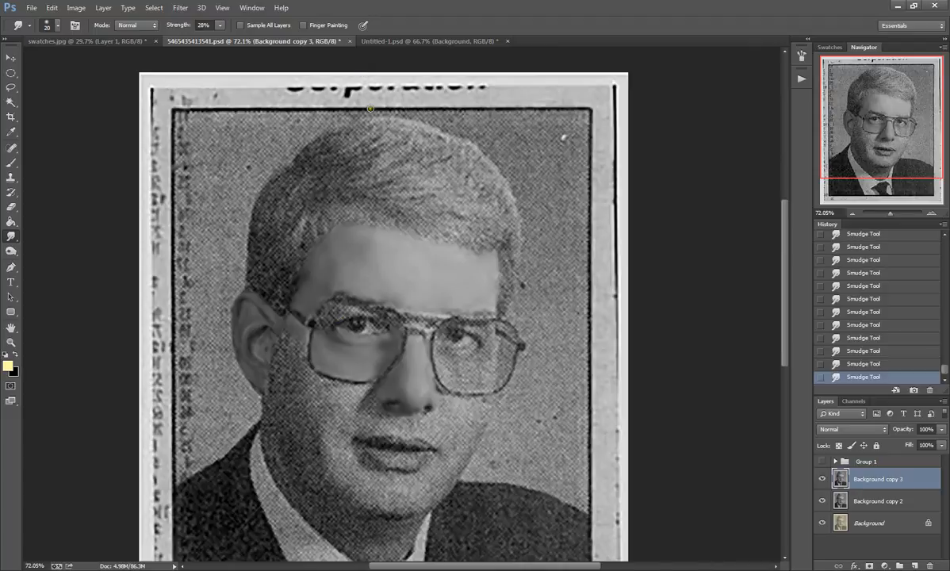
{"action": "scroll", "coordinate": [370, 108], "scroll_direction": "up", "scroll_amount": 2}
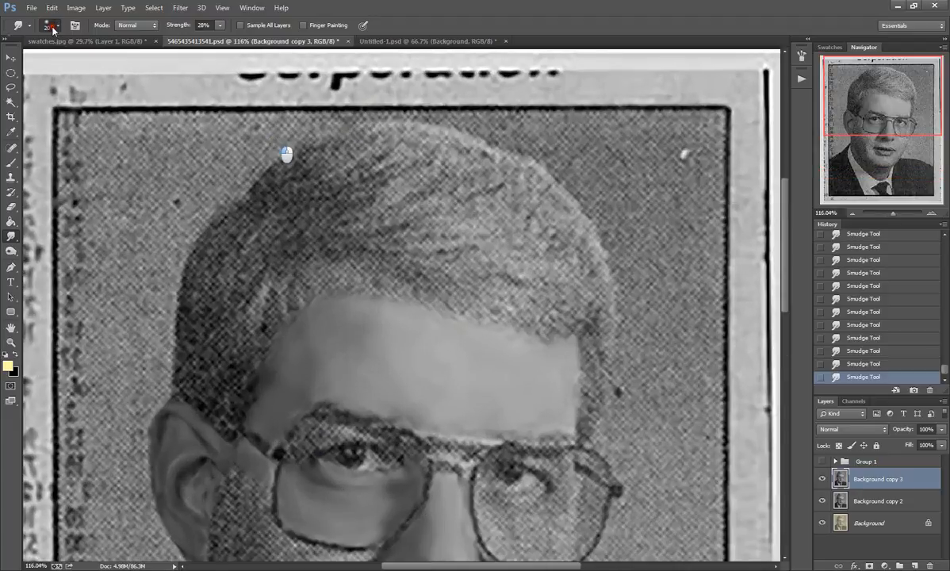
{"action": "left_click", "coordinate": [53, 27]}
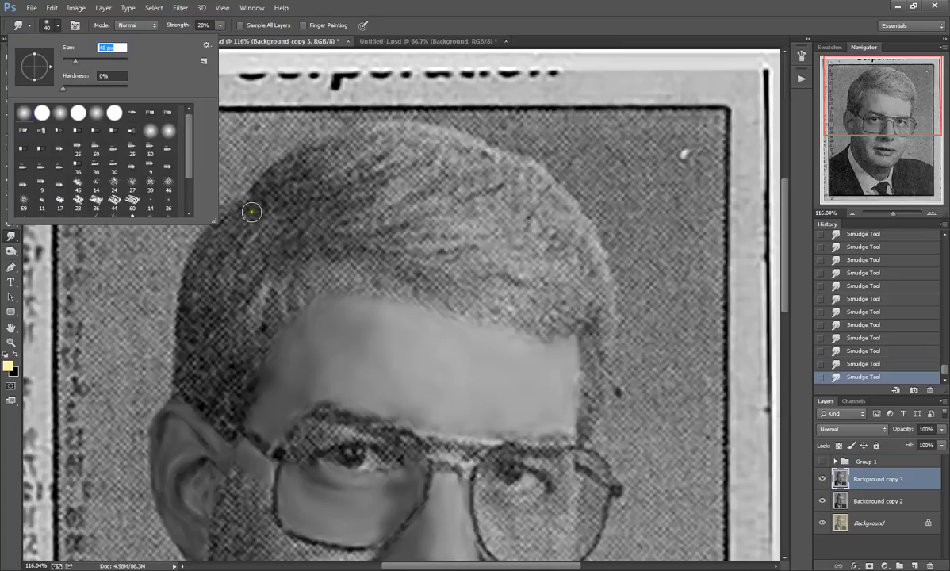
{"action": "left_click", "coordinate": [45, 26]}
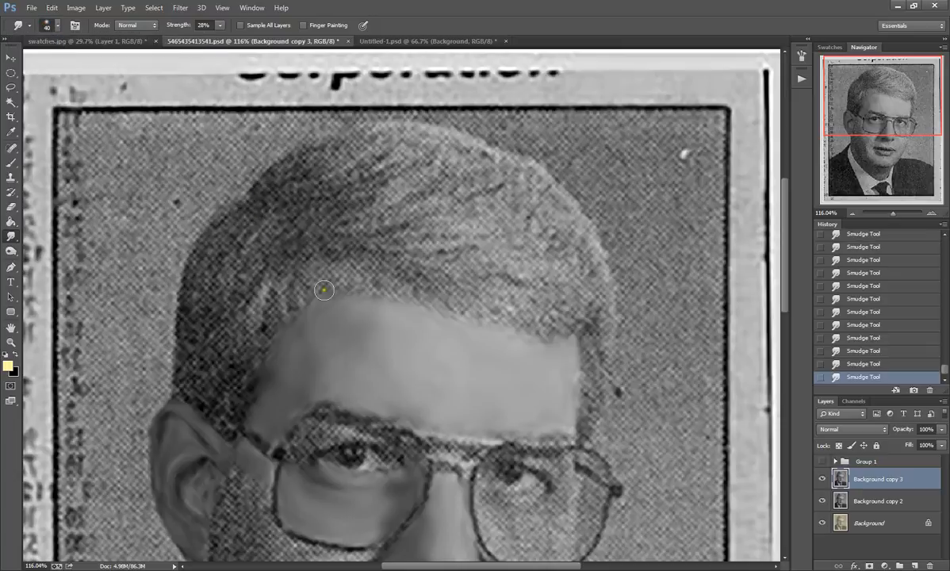
{"action": "mouse_move", "coordinate": [426, 344]}
{"action": "left_mouse_down"}
{"action": "mouse_move", "coordinate": [376, 282]}
{"action": "mouse_move", "coordinate": [344, 293]}
{"action": "mouse_move", "coordinate": [357, 287]}
{"action": "mouse_move", "coordinate": [323, 286]}
{"action": "mouse_move", "coordinate": [285, 318]}
{"action": "mouse_move", "coordinate": [326, 272]}
{"action": "mouse_move", "coordinate": [397, 300]}
{"action": "mouse_move", "coordinate": [367, 285]}
{"action": "mouse_move", "coordinate": [348, 256]}
{"action": "left_mouse_up"}
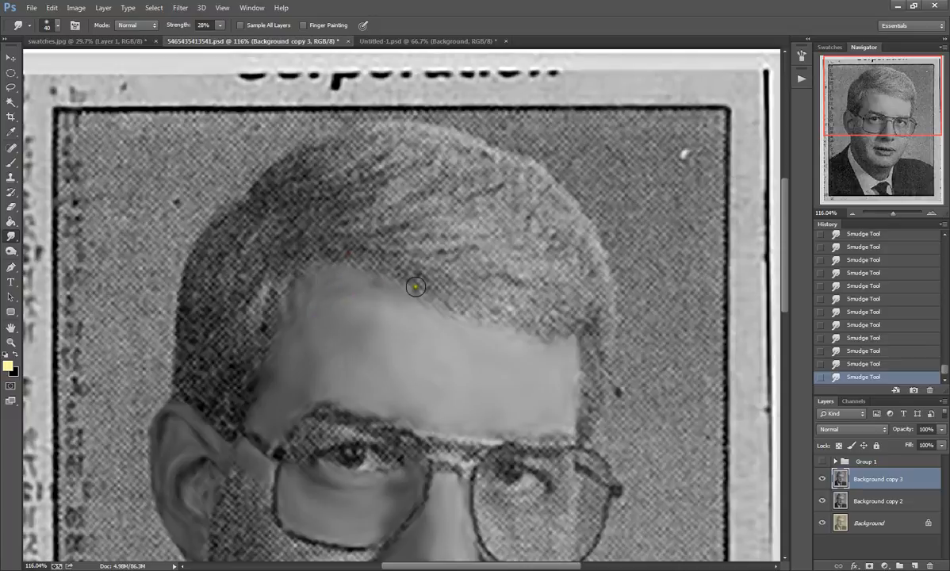
Step: Smudge the dark hair above the ear and at the temple into soft strands following the hair's direction
{"action": "mouse_move", "coordinate": [332, 316]}
{"action": "left_mouse_down"}
{"action": "mouse_move", "coordinate": [332, 285]}
{"action": "mouse_move", "coordinate": [350, 302]}
{"action": "mouse_move", "coordinate": [349, 288]}
{"action": "mouse_move", "coordinate": [370, 287]}
{"action": "mouse_move", "coordinate": [393, 302]}
{"action": "mouse_move", "coordinate": [330, 284]}
{"action": "mouse_move", "coordinate": [249, 206]}
{"action": "mouse_move", "coordinate": [316, 305]}
{"action": "mouse_move", "coordinate": [320, 285]}
{"action": "mouse_move", "coordinate": [291, 315]}
{"action": "mouse_move", "coordinate": [275, 270]}
{"action": "left_mouse_up"}
{"action": "left_click_drag", "start_coordinate": [271, 274], "coordinate": [277, 306]}
{"action": "mouse_move", "coordinate": [288, 267]}
{"action": "left_mouse_down"}
{"action": "mouse_move", "coordinate": [279, 331]}
{"action": "mouse_move", "coordinate": [276, 285]}
{"action": "mouse_move", "coordinate": [286, 275]}
{"action": "mouse_move", "coordinate": [271, 295]}
{"action": "mouse_move", "coordinate": [296, 257]}
{"action": "mouse_move", "coordinate": [288, 248]}
{"action": "mouse_move", "coordinate": [259, 269]}
{"action": "mouse_move", "coordinate": [254, 329]}
{"action": "mouse_move", "coordinate": [264, 266]}
{"action": "mouse_move", "coordinate": [235, 296]}
{"action": "mouse_move", "coordinate": [252, 274]}
{"action": "mouse_move", "coordinate": [238, 337]}
{"action": "mouse_move", "coordinate": [262, 337]}
{"action": "mouse_move", "coordinate": [261, 322]}
{"action": "mouse_move", "coordinate": [267, 352]}
{"action": "mouse_move", "coordinate": [253, 321]}
{"action": "mouse_move", "coordinate": [262, 350]}
{"action": "mouse_move", "coordinate": [256, 329]}
{"action": "mouse_move", "coordinate": [233, 322]}
{"action": "mouse_move", "coordinate": [227, 333]}
{"action": "mouse_move", "coordinate": [236, 306]}
{"action": "mouse_move", "coordinate": [233, 340]}
{"action": "mouse_move", "coordinate": [255, 374]}
{"action": "mouse_move", "coordinate": [254, 359]}
{"action": "mouse_move", "coordinate": [253, 397]}
{"action": "mouse_move", "coordinate": [233, 361]}
{"action": "mouse_move", "coordinate": [247, 395]}
{"action": "mouse_move", "coordinate": [227, 386]}
{"action": "mouse_move", "coordinate": [236, 413]}
{"action": "mouse_move", "coordinate": [217, 404]}
{"action": "mouse_move", "coordinate": [227, 425]}
{"action": "mouse_move", "coordinate": [212, 405]}
{"action": "mouse_move", "coordinate": [231, 420]}
{"action": "mouse_move", "coordinate": [238, 396]}
{"action": "mouse_move", "coordinate": [216, 404]}
{"action": "mouse_move", "coordinate": [206, 381]}
{"action": "mouse_move", "coordinate": [205, 407]}
{"action": "mouse_move", "coordinate": [193, 388]}
{"action": "mouse_move", "coordinate": [205, 403]}
{"action": "mouse_move", "coordinate": [183, 385]}
{"action": "mouse_move", "coordinate": [192, 397]}
{"action": "mouse_move", "coordinate": [174, 393]}
{"action": "mouse_move", "coordinate": [185, 352]}
{"action": "mouse_move", "coordinate": [205, 377]}
{"action": "mouse_move", "coordinate": [214, 341]}
{"action": "mouse_move", "coordinate": [220, 362]}
{"action": "mouse_move", "coordinate": [222, 353]}
{"action": "mouse_move", "coordinate": [214, 302]}
{"action": "mouse_move", "coordinate": [203, 325]}
{"action": "mouse_move", "coordinate": [192, 300]}
{"action": "mouse_move", "coordinate": [186, 326]}
{"action": "left_mouse_up"}
{"action": "mouse_move", "coordinate": [197, 267]}
{"action": "left_mouse_down"}
{"action": "mouse_move", "coordinate": [213, 247]}
{"action": "mouse_move", "coordinate": [184, 285]}
{"action": "mouse_move", "coordinate": [246, 212]}
{"action": "mouse_move", "coordinate": [209, 234]}
{"action": "mouse_move", "coordinate": [226, 228]}
{"action": "mouse_move", "coordinate": [238, 237]}
{"action": "mouse_move", "coordinate": [245, 227]}
{"action": "mouse_move", "coordinate": [191, 300]}
{"action": "mouse_move", "coordinate": [221, 266]}
{"action": "mouse_move", "coordinate": [204, 301]}
{"action": "mouse_move", "coordinate": [227, 261]}
{"action": "mouse_move", "coordinate": [215, 294]}
{"action": "mouse_move", "coordinate": [267, 231]}
{"action": "mouse_move", "coordinate": [214, 275]}
{"action": "mouse_move", "coordinate": [262, 228]}
{"action": "mouse_move", "coordinate": [294, 234]}
{"action": "mouse_move", "coordinate": [269, 243]}
{"action": "mouse_move", "coordinate": [293, 244]}
{"action": "mouse_move", "coordinate": [281, 251]}
{"action": "mouse_move", "coordinate": [306, 269]}
{"action": "left_mouse_up"}
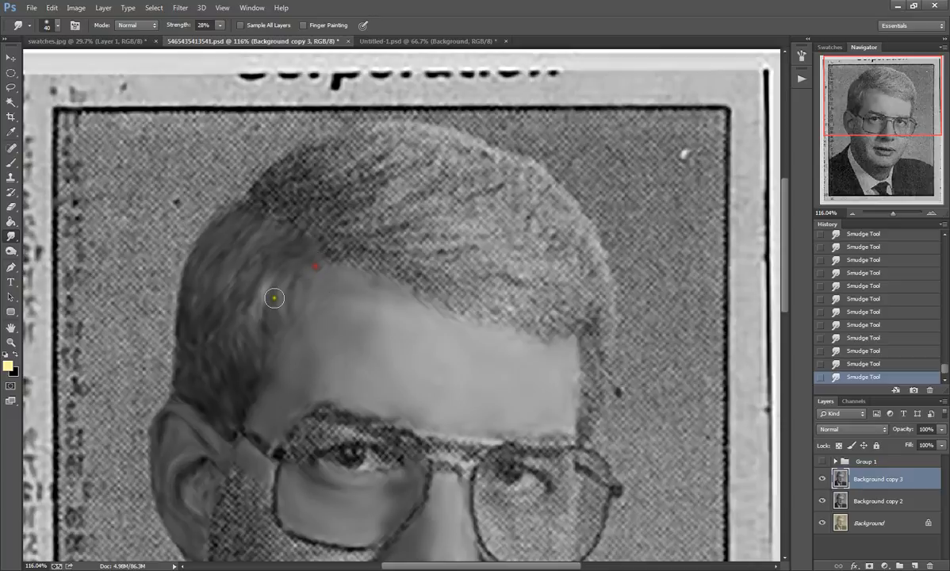
{"action": "mouse_move", "coordinate": [219, 289]}
{"action": "left_mouse_down"}
{"action": "mouse_move", "coordinate": [231, 293]}
{"action": "mouse_move", "coordinate": [238, 254]}
{"action": "left_mouse_up"}
Step: Smudge the halftone texture across the crown and the light side of the hair into flowing strands
{"action": "mouse_move", "coordinate": [252, 209]}
{"action": "left_mouse_down"}
{"action": "mouse_move", "coordinate": [337, 154]}
{"action": "mouse_move", "coordinate": [264, 190]}
{"action": "mouse_move", "coordinate": [340, 142]}
{"action": "mouse_move", "coordinate": [362, 140]}
{"action": "mouse_move", "coordinate": [297, 171]}
{"action": "mouse_move", "coordinate": [345, 146]}
{"action": "mouse_move", "coordinate": [311, 154]}
{"action": "mouse_move", "coordinate": [372, 132]}
{"action": "mouse_move", "coordinate": [268, 176]}
{"action": "mouse_move", "coordinate": [285, 169]}
{"action": "mouse_move", "coordinate": [257, 196]}
{"action": "mouse_move", "coordinate": [368, 135]}
{"action": "mouse_move", "coordinate": [323, 148]}
{"action": "mouse_move", "coordinate": [274, 183]}
{"action": "mouse_move", "coordinate": [269, 200]}
{"action": "mouse_move", "coordinate": [392, 150]}
{"action": "mouse_move", "coordinate": [393, 142]}
{"action": "mouse_move", "coordinate": [295, 183]}
{"action": "mouse_move", "coordinate": [356, 164]}
{"action": "mouse_move", "coordinate": [378, 141]}
{"action": "mouse_move", "coordinate": [333, 183]}
{"action": "mouse_move", "coordinate": [291, 186]}
{"action": "mouse_move", "coordinate": [339, 173]}
{"action": "left_mouse_up"}
{"action": "mouse_move", "coordinate": [382, 129]}
{"action": "left_mouse_down"}
{"action": "mouse_move", "coordinate": [416, 126]}
{"action": "mouse_move", "coordinate": [436, 132]}
{"action": "mouse_move", "coordinate": [383, 130]}
{"action": "mouse_move", "coordinate": [481, 153]}
{"action": "mouse_move", "coordinate": [429, 140]}
{"action": "mouse_move", "coordinate": [472, 148]}
{"action": "mouse_move", "coordinate": [428, 156]}
{"action": "left_mouse_up"}
{"action": "mouse_move", "coordinate": [263, 208]}
{"action": "left_mouse_down"}
{"action": "mouse_move", "coordinate": [296, 200]}
{"action": "mouse_move", "coordinate": [303, 221]}
{"action": "mouse_move", "coordinate": [411, 145]}
{"action": "mouse_move", "coordinate": [333, 204]}
{"action": "mouse_move", "coordinate": [388, 159]}
{"action": "mouse_move", "coordinate": [284, 217]}
{"action": "mouse_move", "coordinate": [316, 215]}
{"action": "mouse_move", "coordinate": [319, 245]}
{"action": "mouse_move", "coordinate": [361, 220]}
{"action": "mouse_move", "coordinate": [334, 220]}
{"action": "mouse_move", "coordinate": [446, 198]}
{"action": "mouse_move", "coordinate": [412, 183]}
{"action": "mouse_move", "coordinate": [437, 151]}
{"action": "mouse_move", "coordinate": [447, 154]}
{"action": "mouse_move", "coordinate": [420, 160]}
{"action": "mouse_move", "coordinate": [432, 146]}
{"action": "mouse_move", "coordinate": [465, 161]}
{"action": "mouse_move", "coordinate": [413, 198]}
{"action": "mouse_move", "coordinate": [473, 162]}
{"action": "mouse_move", "coordinate": [447, 166]}
{"action": "mouse_move", "coordinate": [484, 157]}
{"action": "mouse_move", "coordinate": [485, 176]}
{"action": "mouse_move", "coordinate": [462, 197]}
{"action": "mouse_move", "coordinate": [325, 248]}
{"action": "mouse_move", "coordinate": [346, 257]}
{"action": "mouse_move", "coordinate": [333, 239]}
{"action": "mouse_move", "coordinate": [361, 251]}
{"action": "mouse_move", "coordinate": [339, 253]}
{"action": "mouse_move", "coordinate": [340, 265]}
{"action": "mouse_move", "coordinate": [365, 269]}
{"action": "mouse_move", "coordinate": [373, 257]}
{"action": "mouse_move", "coordinate": [428, 282]}
{"action": "mouse_move", "coordinate": [456, 310]}
{"action": "mouse_move", "coordinate": [368, 241]}
{"action": "mouse_move", "coordinate": [466, 208]}
{"action": "mouse_move", "coordinate": [481, 246]}
{"action": "mouse_move", "coordinate": [403, 263]}
{"action": "mouse_move", "coordinate": [475, 287]}
{"action": "mouse_move", "coordinate": [523, 287]}
{"action": "mouse_move", "coordinate": [489, 312]}
{"action": "mouse_move", "coordinate": [565, 325]}
{"action": "mouse_move", "coordinate": [556, 296]}
{"action": "mouse_move", "coordinate": [582, 314]}
{"action": "mouse_move", "coordinate": [544, 320]}
{"action": "mouse_move", "coordinate": [505, 297]}
{"action": "mouse_move", "coordinate": [513, 314]}
{"action": "mouse_move", "coordinate": [413, 276]}
{"action": "mouse_move", "coordinate": [566, 276]}
{"action": "mouse_move", "coordinate": [534, 282]}
{"action": "mouse_move", "coordinate": [533, 247]}
{"action": "mouse_move", "coordinate": [483, 257]}
{"action": "mouse_move", "coordinate": [485, 225]}
{"action": "mouse_move", "coordinate": [510, 198]}
{"action": "mouse_move", "coordinate": [482, 203]}
{"action": "mouse_move", "coordinate": [531, 178]}
{"action": "mouse_move", "coordinate": [558, 202]}
{"action": "mouse_move", "coordinate": [532, 170]}
{"action": "mouse_move", "coordinate": [572, 216]}
{"action": "mouse_move", "coordinate": [525, 220]}
{"action": "mouse_move", "coordinate": [559, 196]}
{"action": "mouse_move", "coordinate": [583, 237]}
{"action": "mouse_move", "coordinate": [568, 270]}
{"action": "mouse_move", "coordinate": [595, 258]}
{"action": "mouse_move", "coordinate": [585, 309]}
{"action": "mouse_move", "coordinate": [598, 291]}
{"action": "mouse_move", "coordinate": [593, 251]}
{"action": "left_mouse_up"}
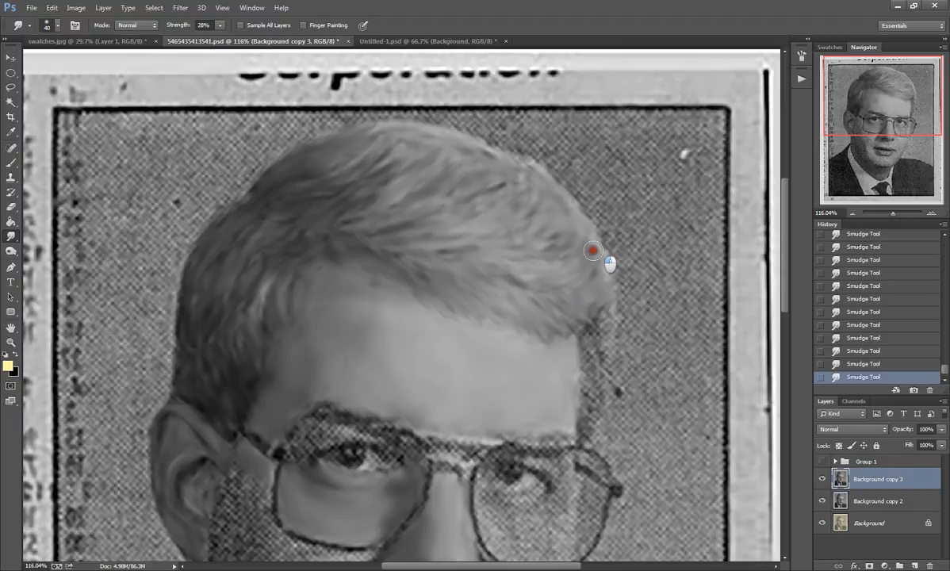
Step: Smudge the sideburn on the light side of the face and soften the hairline's transition into the forehead
{"action": "left_click_drag", "start_coordinate": [875, 103], "coordinate": [878, 121]}
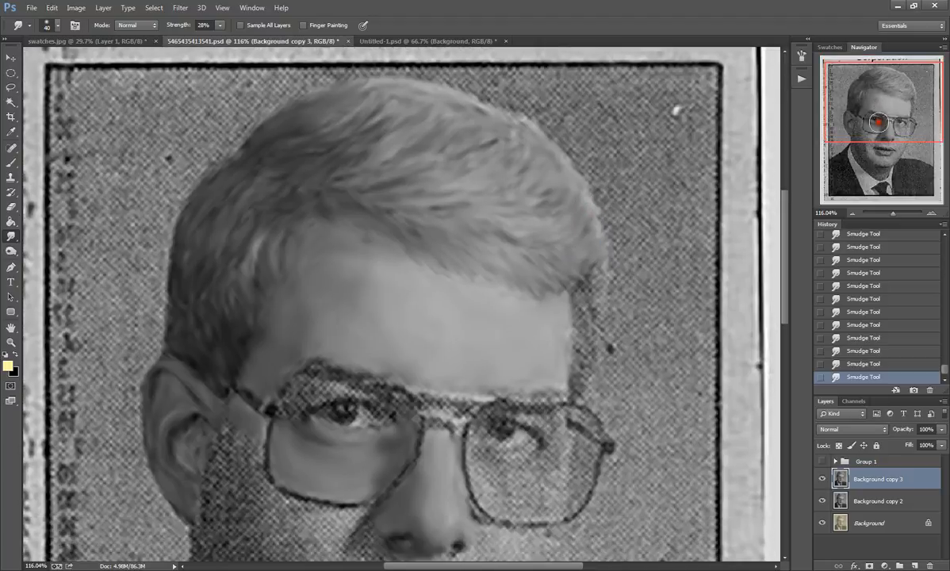
{"action": "mouse_move", "coordinate": [581, 295]}
{"action": "left_mouse_down"}
{"action": "mouse_move", "coordinate": [600, 270]}
{"action": "mouse_move", "coordinate": [574, 390]}
{"action": "mouse_move", "coordinate": [576, 323]}
{"action": "left_mouse_up"}
{"action": "mouse_move", "coordinate": [471, 264]}
{"action": "left_mouse_down"}
{"action": "mouse_move", "coordinate": [434, 248]}
{"action": "mouse_move", "coordinate": [568, 289]}
{"action": "mouse_move", "coordinate": [460, 276]}
{"action": "mouse_move", "coordinate": [423, 248]}
{"action": "left_mouse_up"}
{"action": "mouse_move", "coordinate": [357, 234]}
{"action": "left_mouse_down"}
{"action": "mouse_move", "coordinate": [334, 229]}
{"action": "mouse_move", "coordinate": [259, 296]}
{"action": "mouse_move", "coordinate": [334, 321]}
{"action": "left_mouse_up"}
Step: Duplicate the Background copy 3 layer as Background copy 4
{"action": "scroll", "coordinate": [312, 327], "scroll_direction": "down", "scroll_amount": 3}
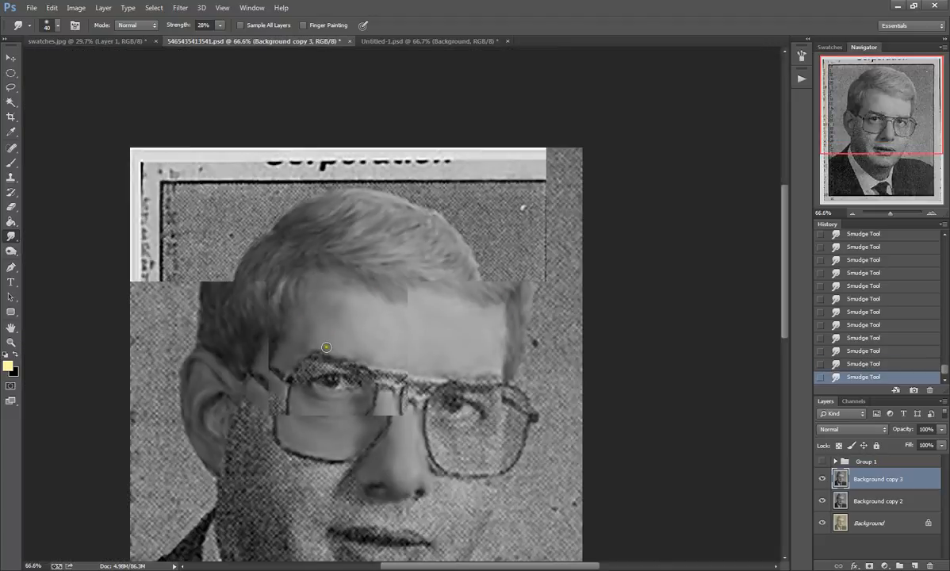
{"action": "scroll", "coordinate": [326, 346], "scroll_direction": "down", "scroll_amount": 1}
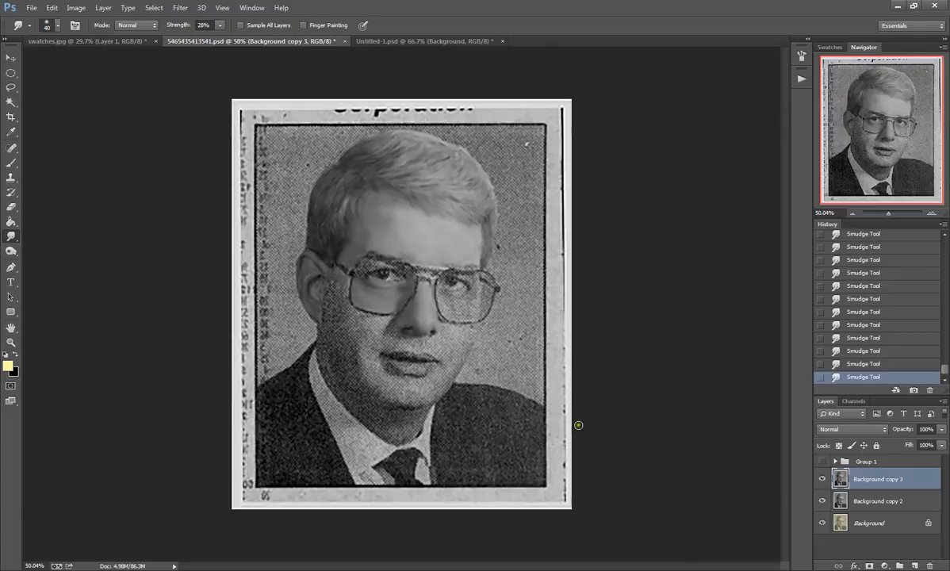
{"action": "right_click", "coordinate": [908, 483]}
{"action": "left_click", "coordinate": [807, 55]}
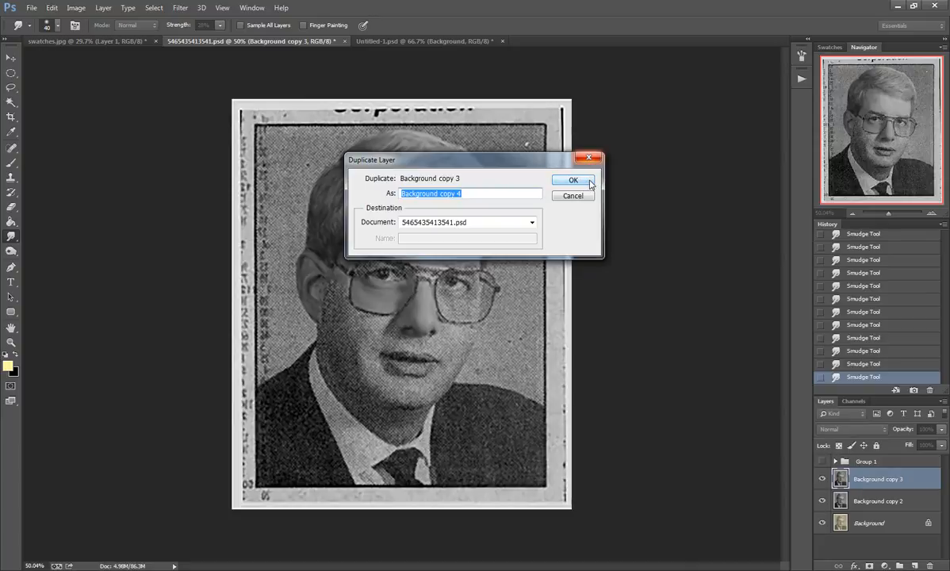
{"action": "left_click", "coordinate": [590, 184]}
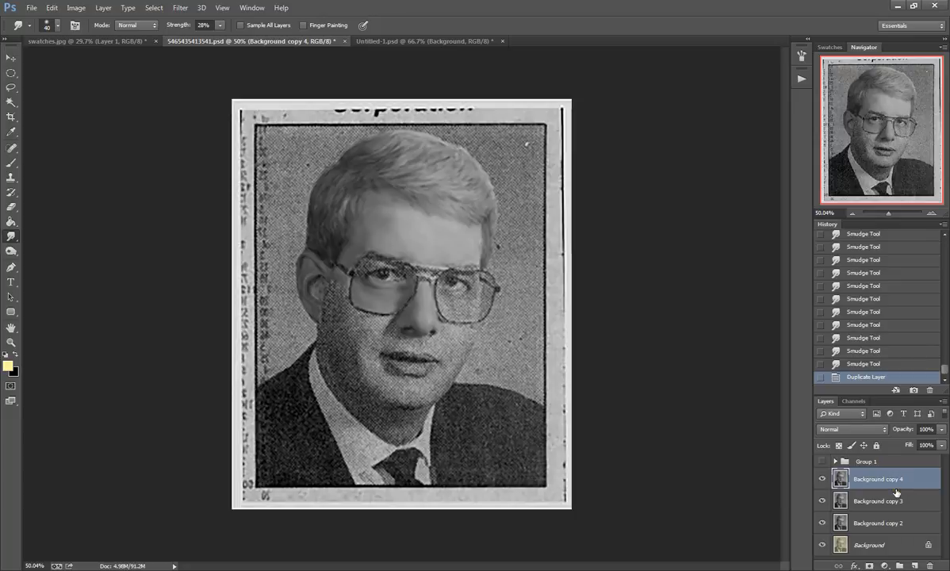
Step: Smudge along the eyebrow above the shaded lens on Background copy 4, and toggle the layer's visibility to compare
{"action": "scroll", "coordinate": [380, 274], "scroll_direction": "up", "scroll_amount": 5}
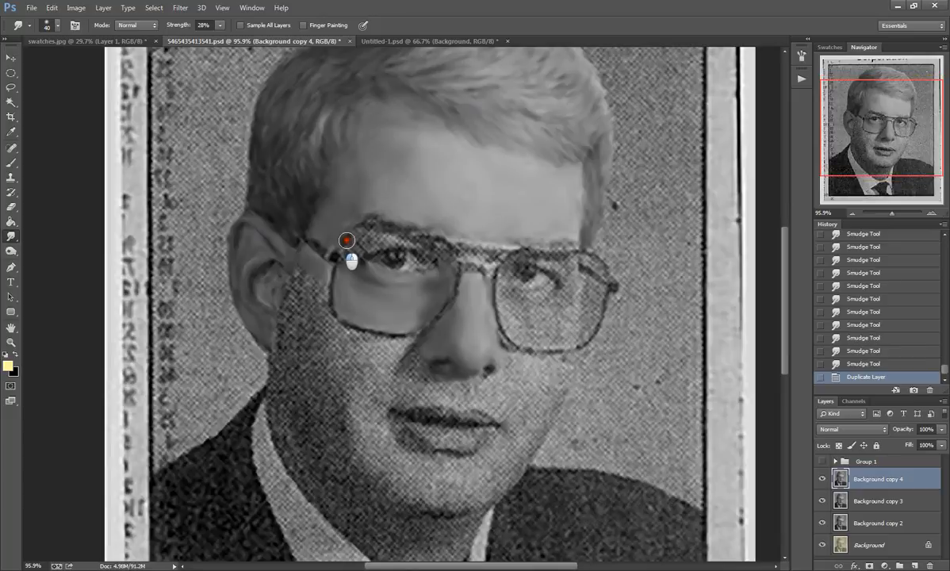
{"action": "mouse_move", "coordinate": [345, 244]}
{"action": "left_mouse_down"}
{"action": "mouse_move", "coordinate": [365, 220]}
{"action": "mouse_move", "coordinate": [394, 213]}
{"action": "left_mouse_up"}
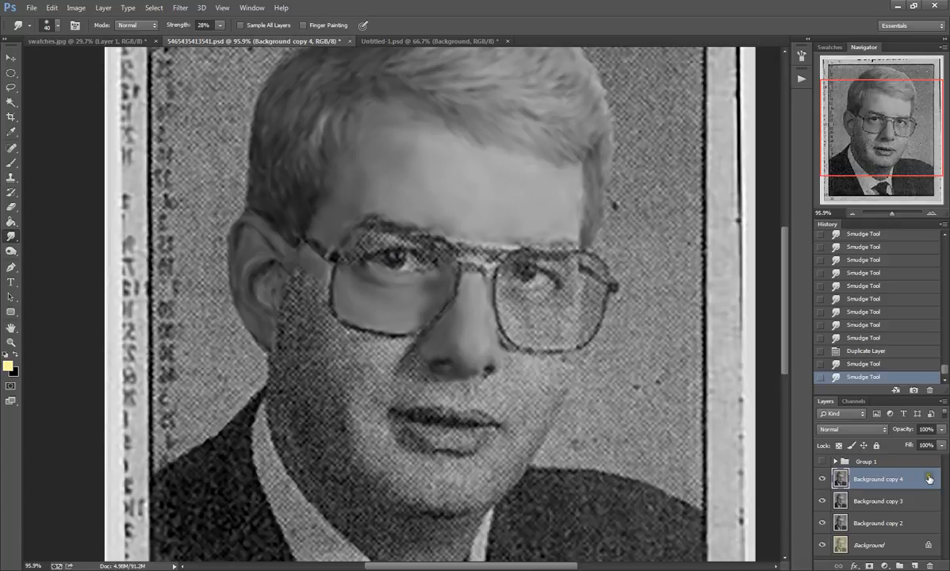
{"action": "left_click", "coordinate": [823, 479]}
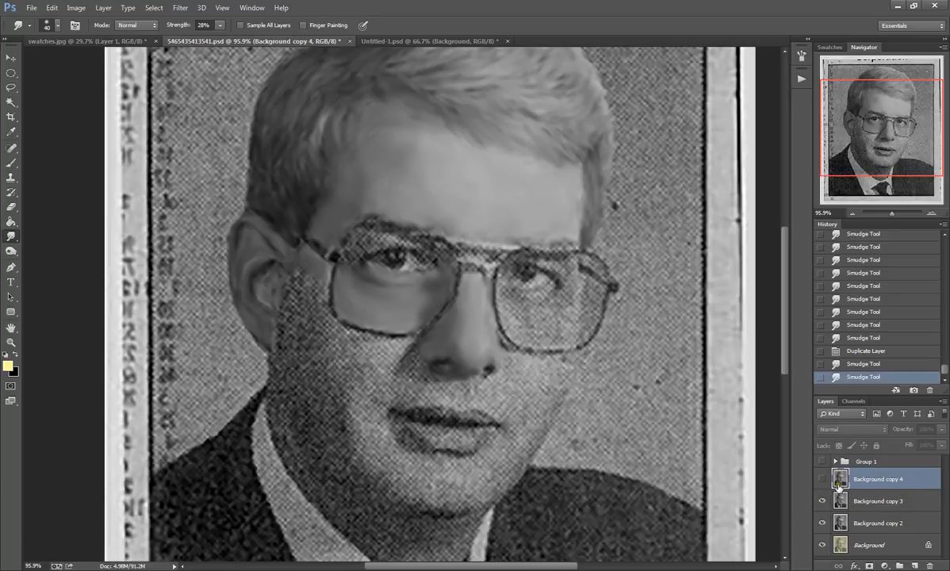
{"action": "left_click", "coordinate": [822, 481]}
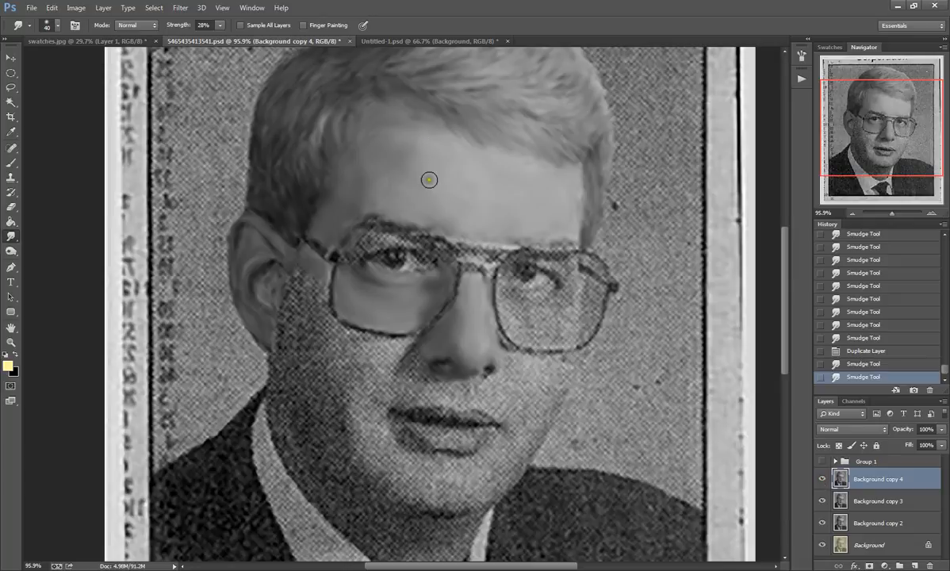
{"action": "scroll", "coordinate": [428, 180], "scroll_direction": "down", "scroll_amount": 2}
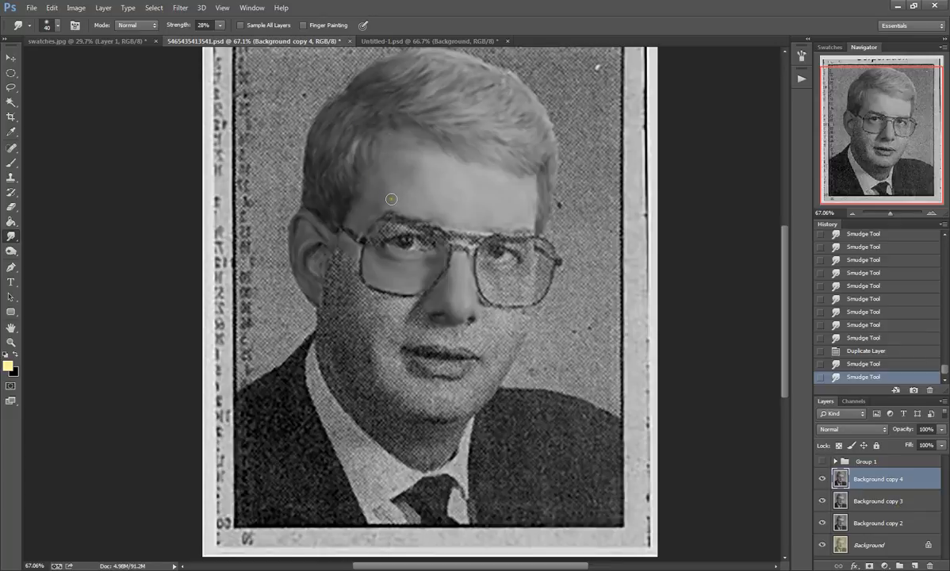
{"action": "scroll", "coordinate": [466, 289], "scroll_direction": "down", "scroll_amount": 1}
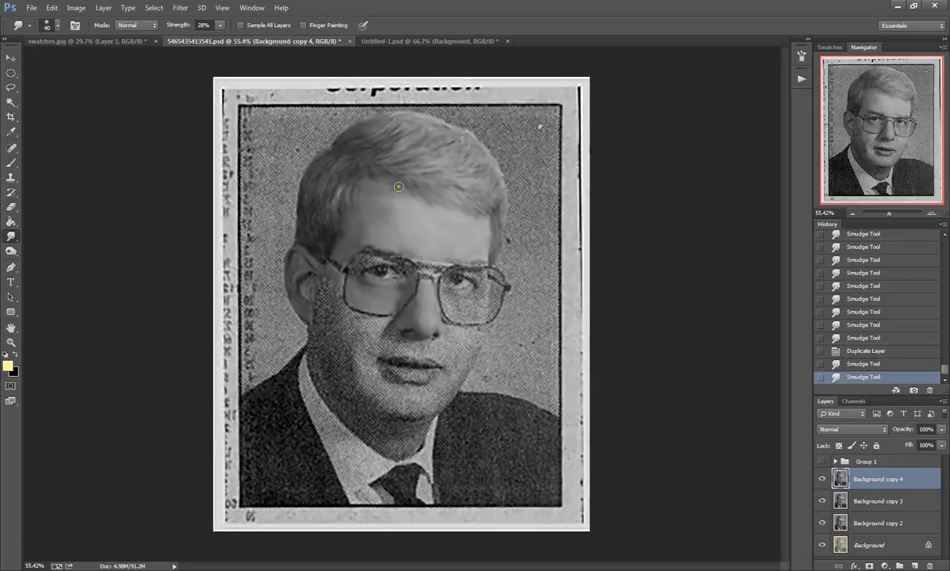
{"action": "scroll", "coordinate": [383, 173], "scroll_direction": "up", "scroll_amount": 1}
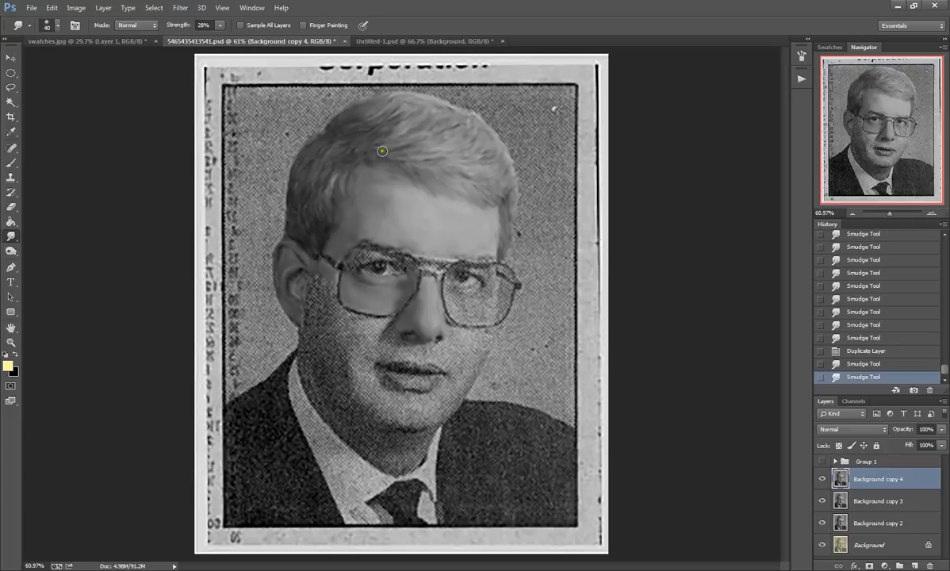
{"action": "left_click", "coordinate": [32, 9]}
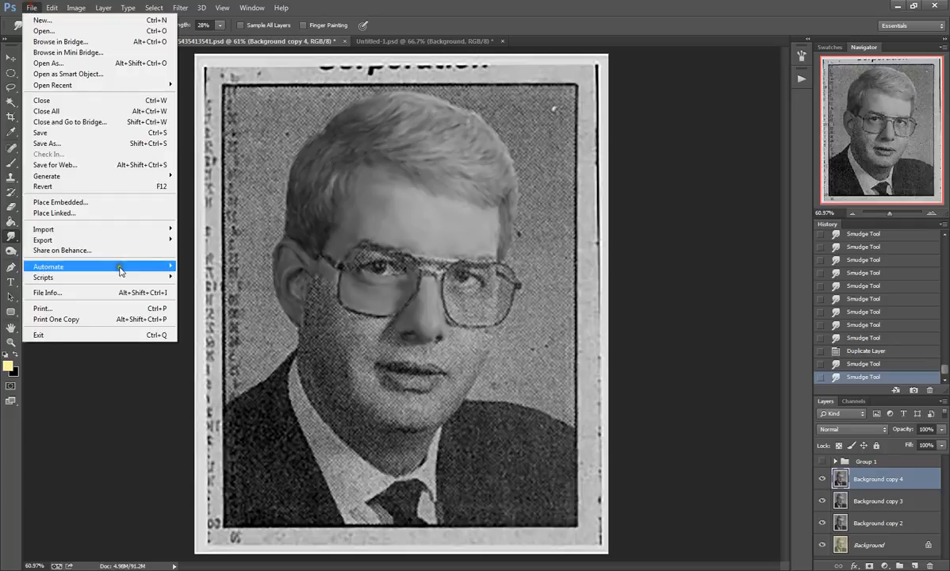
{"action": "left_click", "coordinate": [557, 6]}
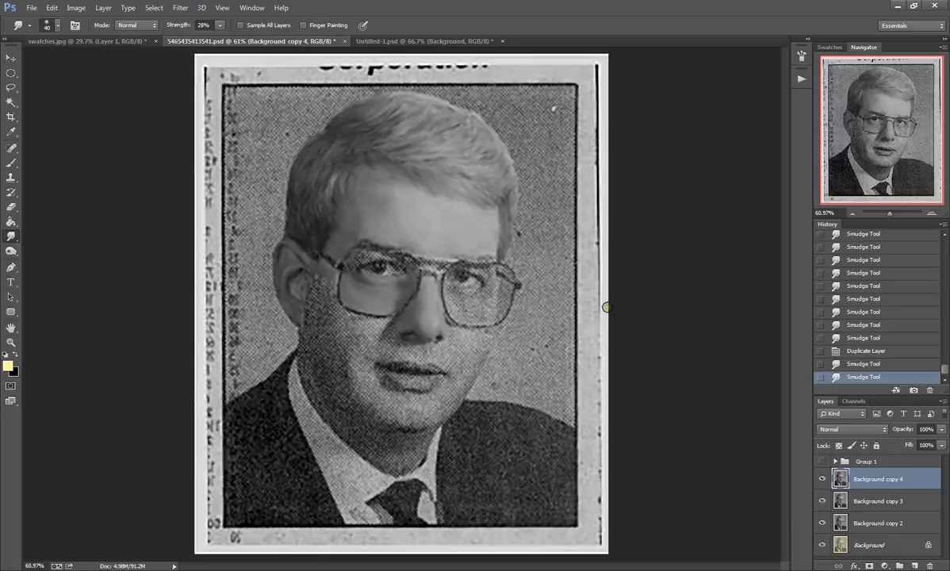
Step: Make the Group 1 layer group visible over the portrait and expand it to list its layers
{"action": "scroll", "coordinate": [606, 307], "scroll_direction": "up", "scroll_amount": 1}
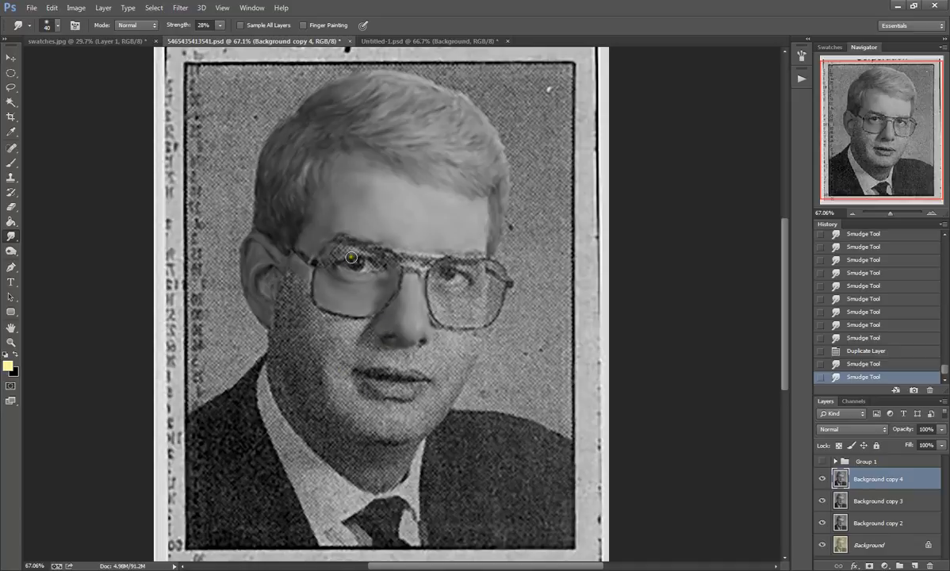
{"action": "left_click_drag", "start_coordinate": [411, 323], "coordinate": [410, 319]}
{"action": "left_click", "coordinate": [822, 464]}
{"action": "left_click", "coordinate": [881, 463]}
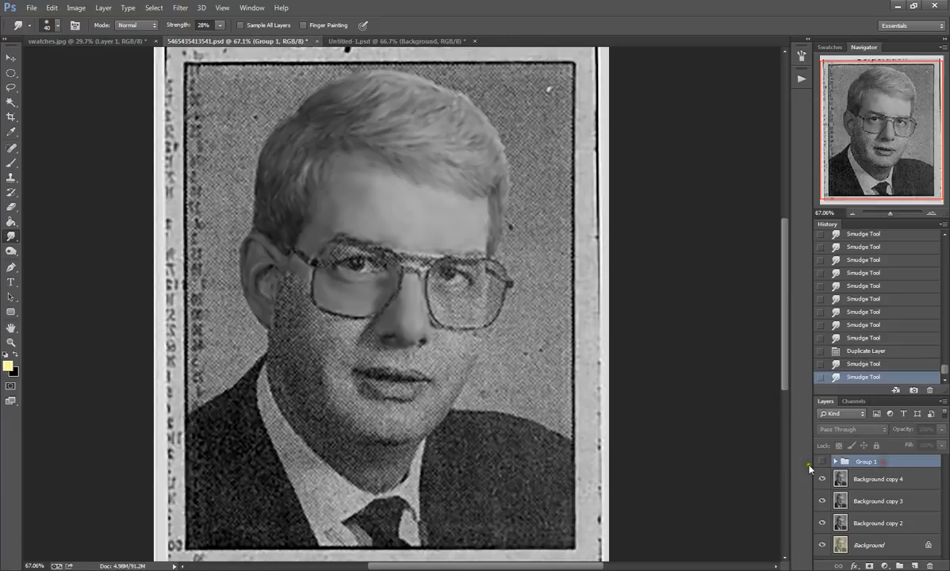
{"action": "left_click", "coordinate": [822, 462]}
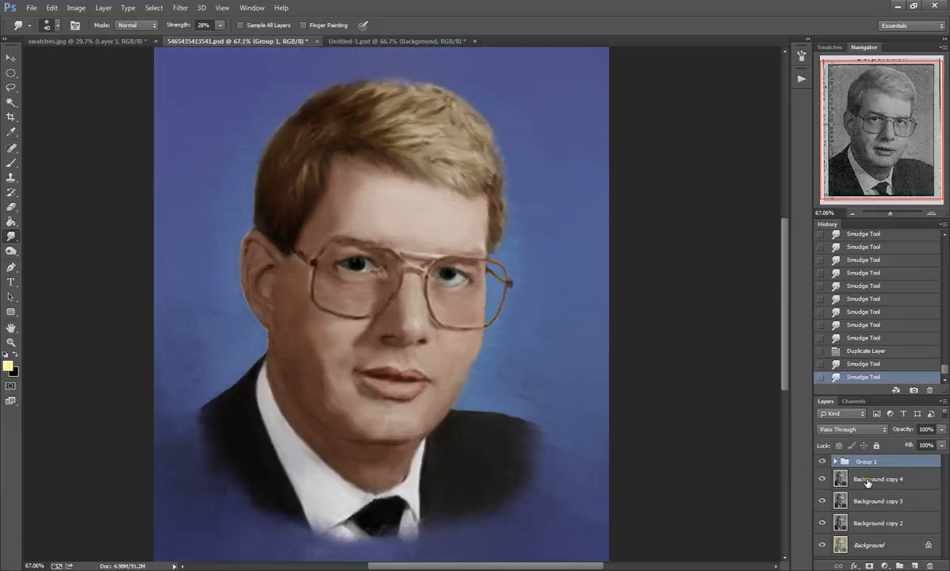
{"action": "left_click", "coordinate": [835, 462]}
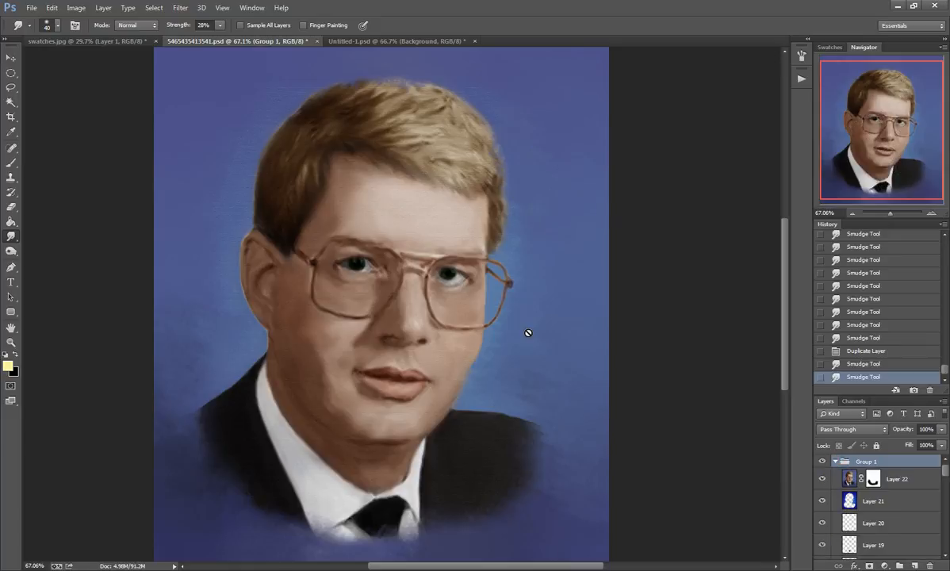
Step: Hide all the layers inside Group 1 and bring the lower layers of the group into the list
{"action": "scroll", "coordinate": [572, 393], "scroll_direction": "down", "scroll_amount": 1}
{"action": "scroll", "coordinate": [572, 393], "scroll_direction": "down", "scroll_amount": 1}
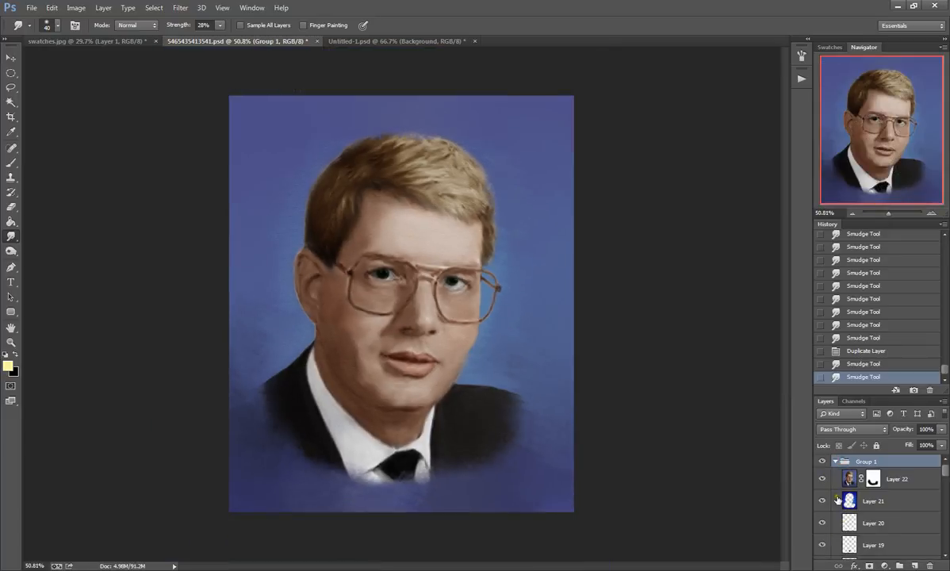
{"action": "left_click_drag", "start_coordinate": [821, 480], "coordinate": [819, 516]}
{"action": "scroll", "coordinate": [854, 518], "scroll_direction": "up", "scroll_amount": 5}
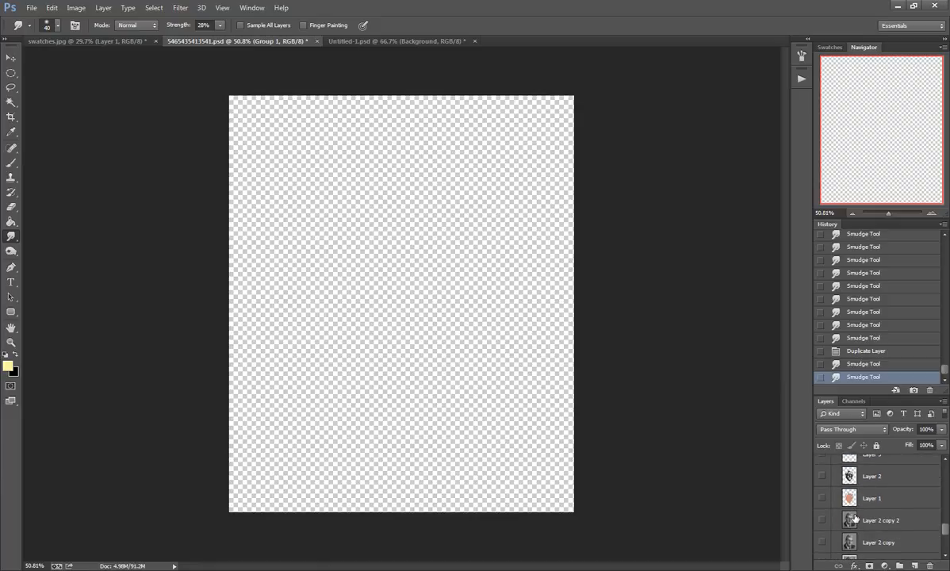
Step: Make Layer 2 copy 2, Layer 2 copy and Background copy visible at the base of the group
{"action": "left_click", "coordinate": [823, 520]}
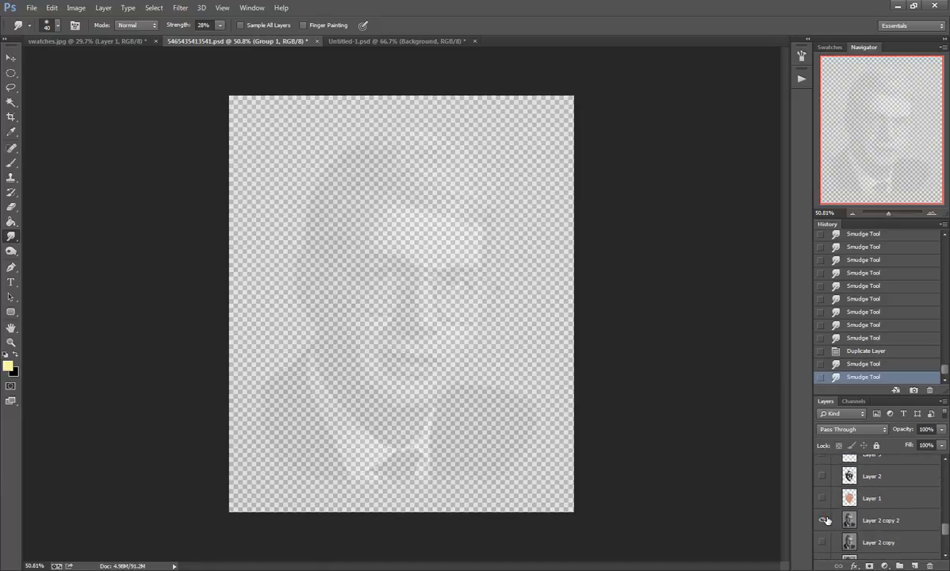
{"action": "left_click", "coordinate": [823, 542]}
{"action": "scroll", "coordinate": [824, 543], "scroll_direction": "down", "scroll_amount": 1}
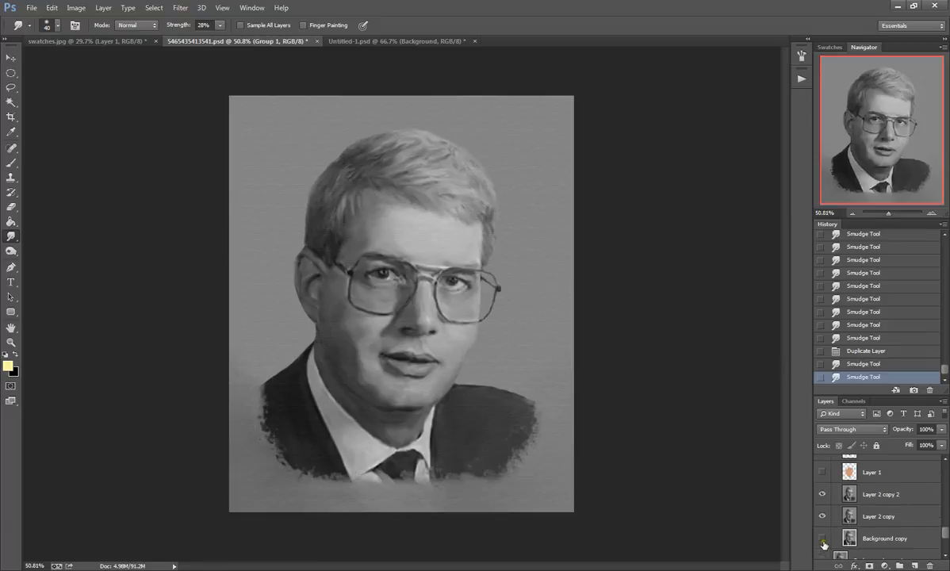
{"action": "scroll", "coordinate": [824, 546], "scroll_direction": "down", "scroll_amount": 1}
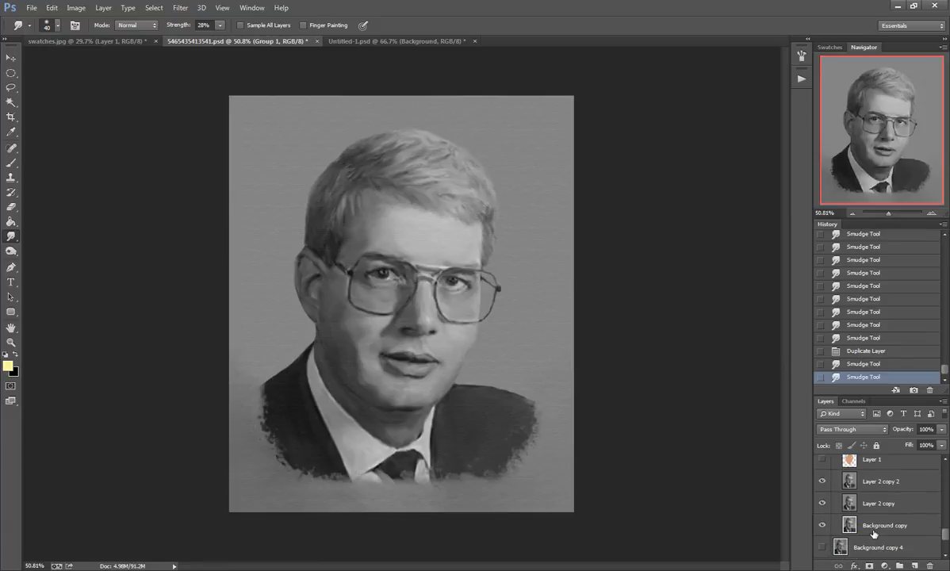
Step: Compare the original newspaper scan with the smudged portrait by hiding and re-showing Layer 2 copy and Layer 2 copy 2
{"action": "left_click", "coordinate": [823, 523], "text": "alt"}
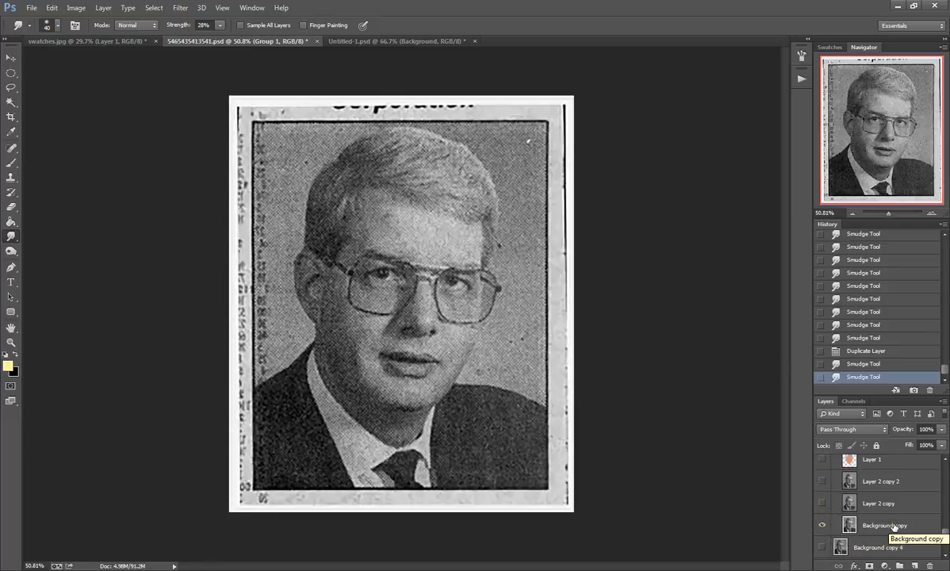
{"action": "left_click", "coordinate": [824, 504]}
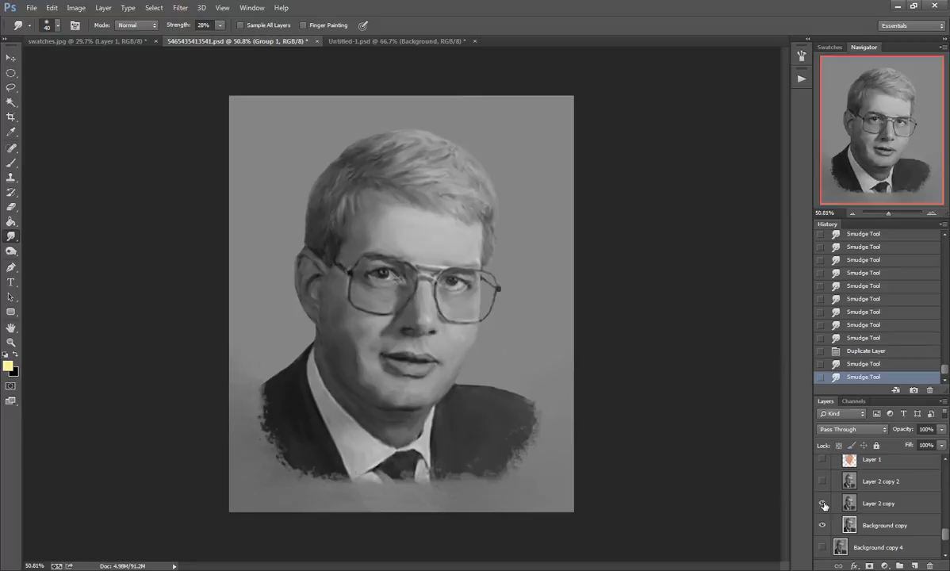
{"action": "left_click", "coordinate": [821, 483]}
Step: Preview the Texturizer filter on Layer 2 copy 2 without applying it, and examine the canvas texture around the glasses up close
{"action": "left_click", "coordinate": [832, 482]}
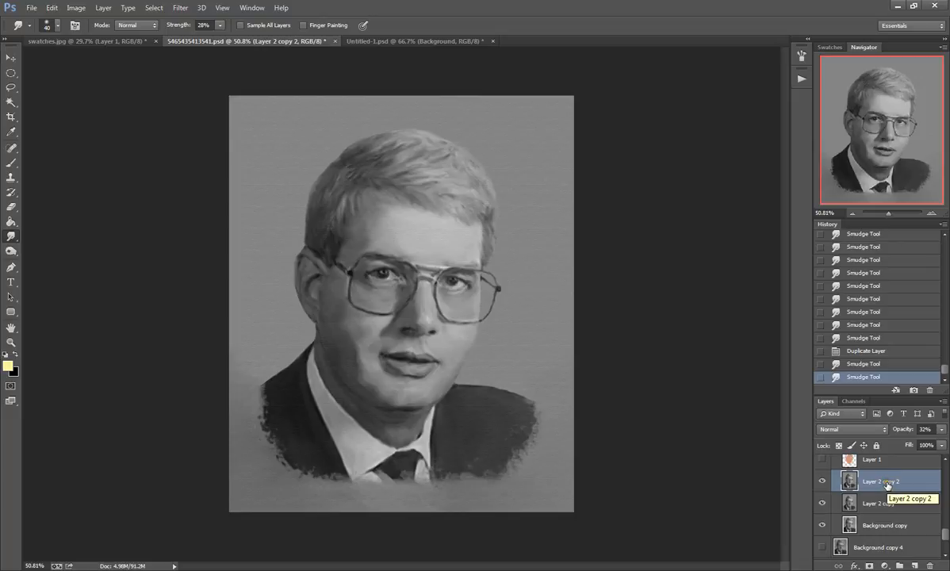
{"action": "left_click", "coordinate": [869, 481]}
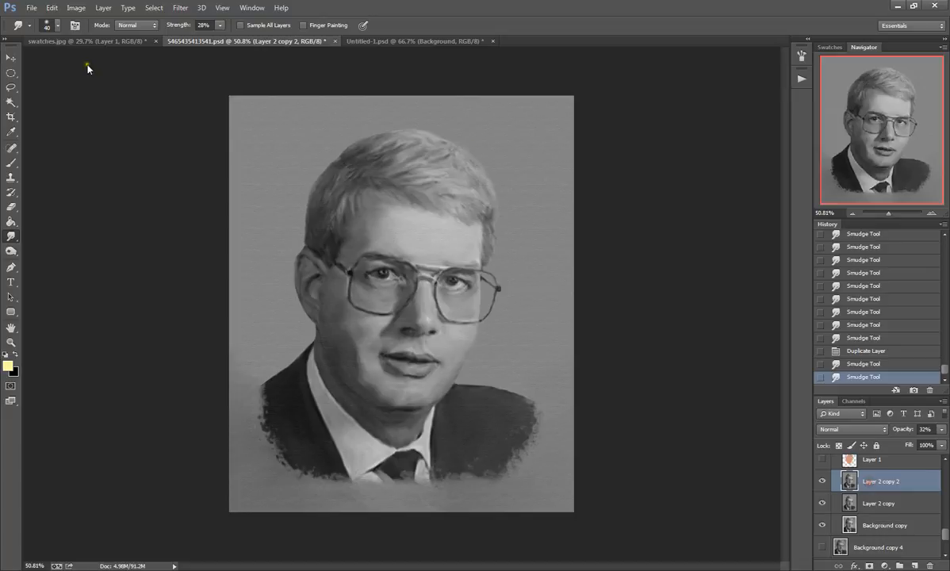
{"action": "left_click", "coordinate": [180, 8]}
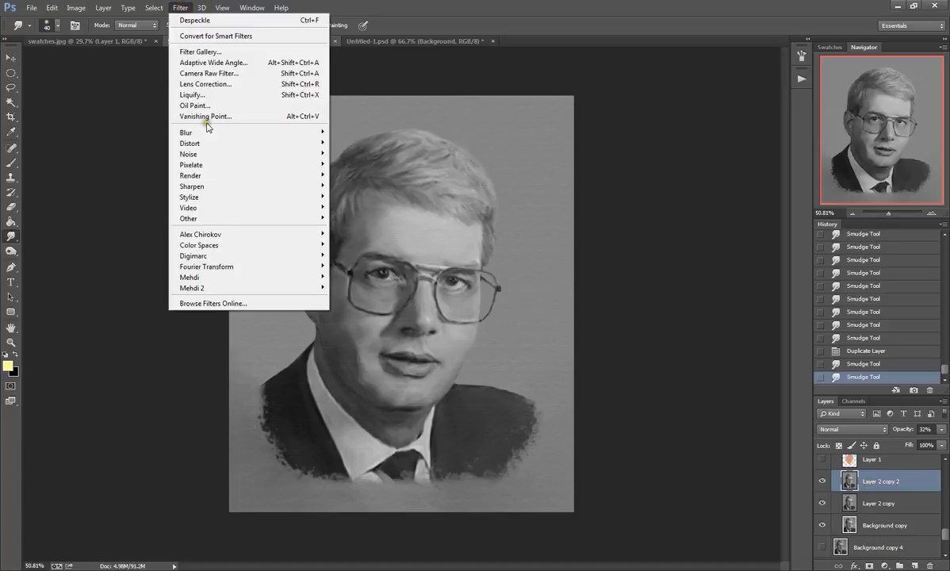
{"action": "left_click", "coordinate": [197, 52]}
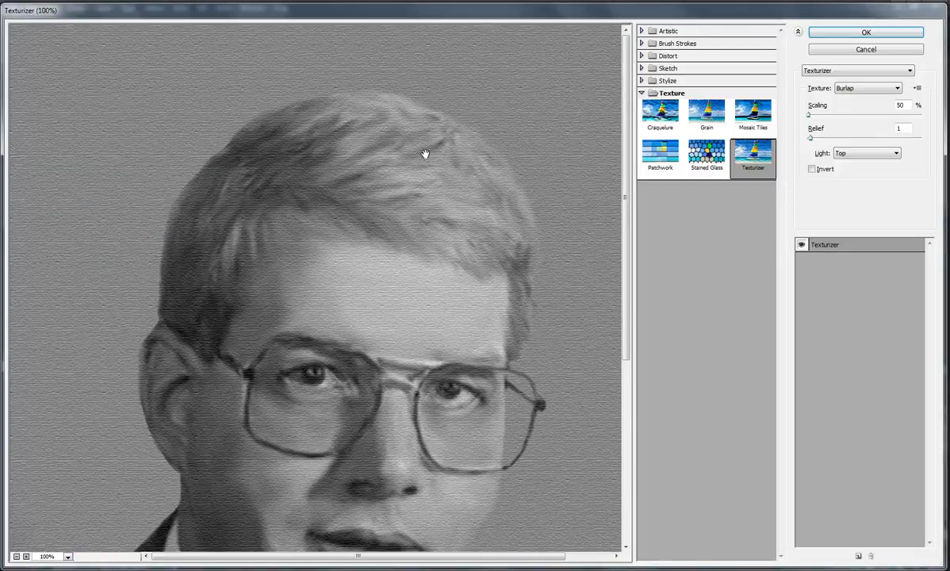
{"action": "left_click", "coordinate": [866, 50]}
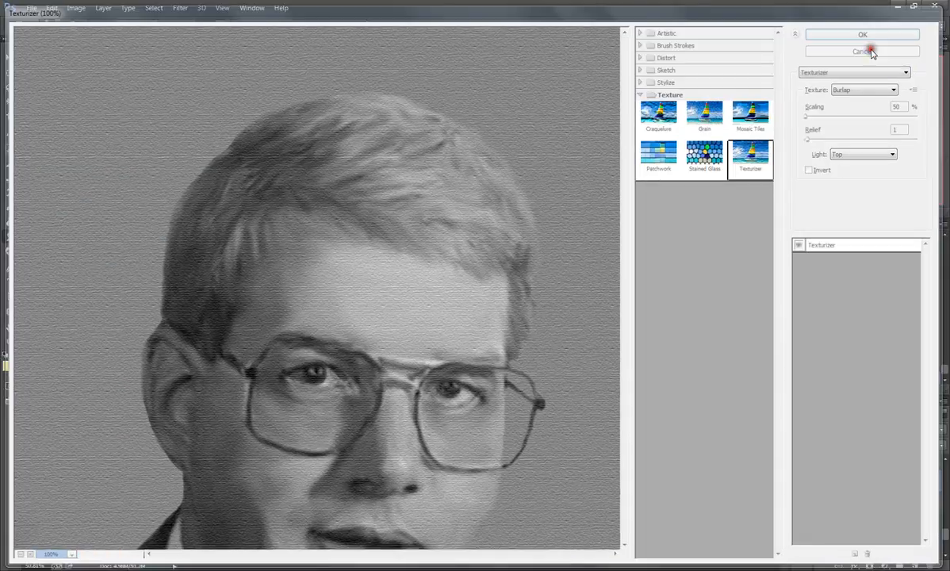
{"action": "left_click_drag", "start_coordinate": [437, 266], "coordinate": [476, 262]}
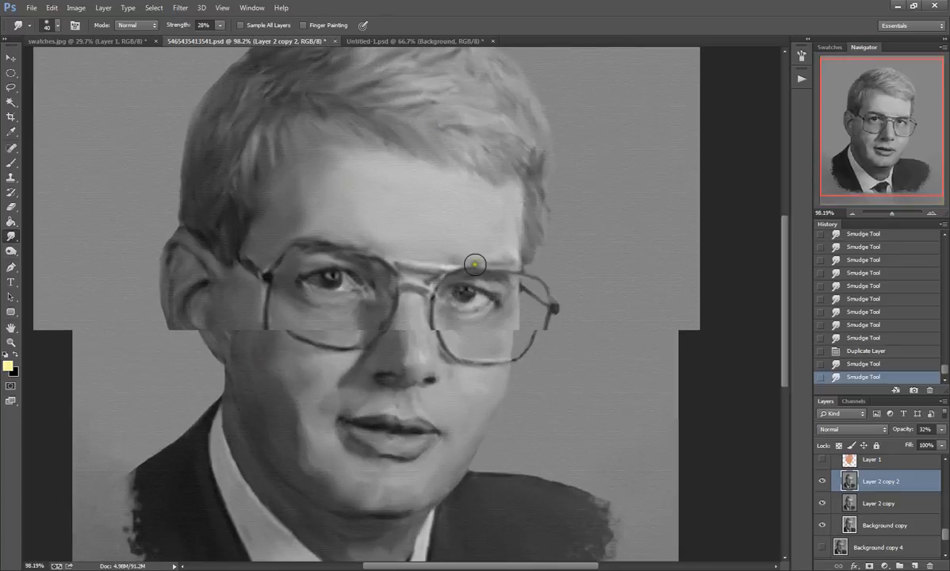
{"action": "scroll", "coordinate": [479, 261], "scroll_direction": "up", "scroll_amount": 6}
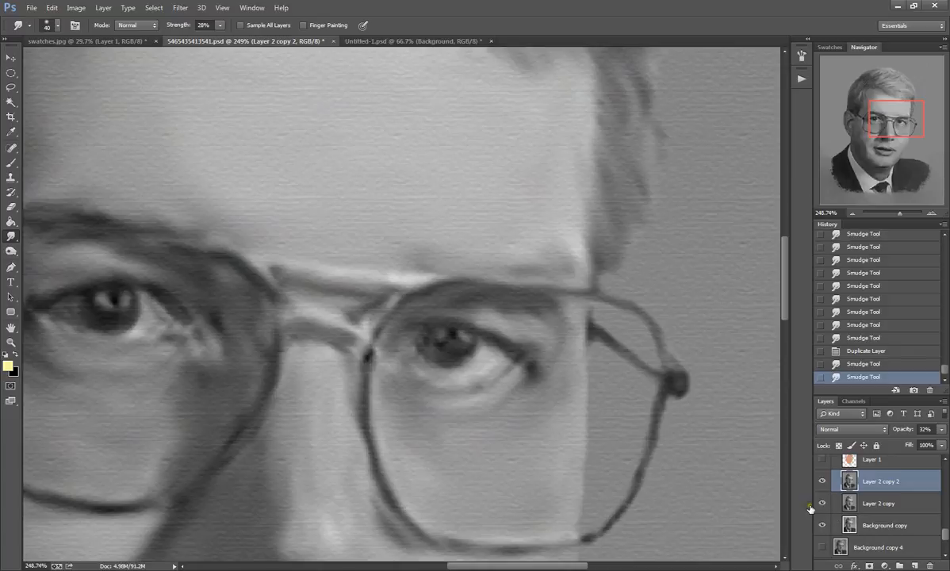
{"action": "scroll", "coordinate": [840, 500], "scroll_direction": "up", "scroll_amount": 1}
{"action": "scroll", "coordinate": [400, 382], "scroll_direction": "down", "scroll_amount": 10}
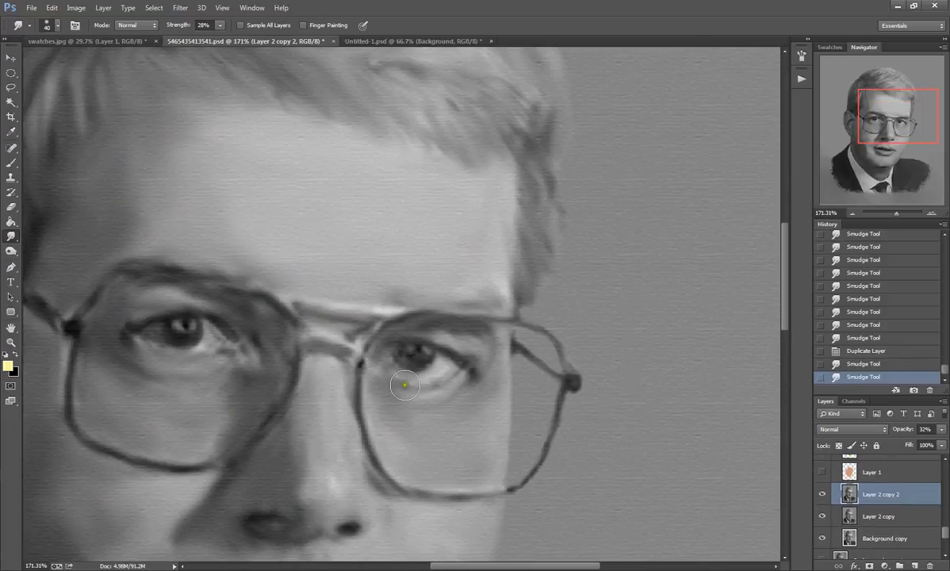
{"action": "scroll", "coordinate": [410, 388], "scroll_direction": "down", "scroll_amount": 3}
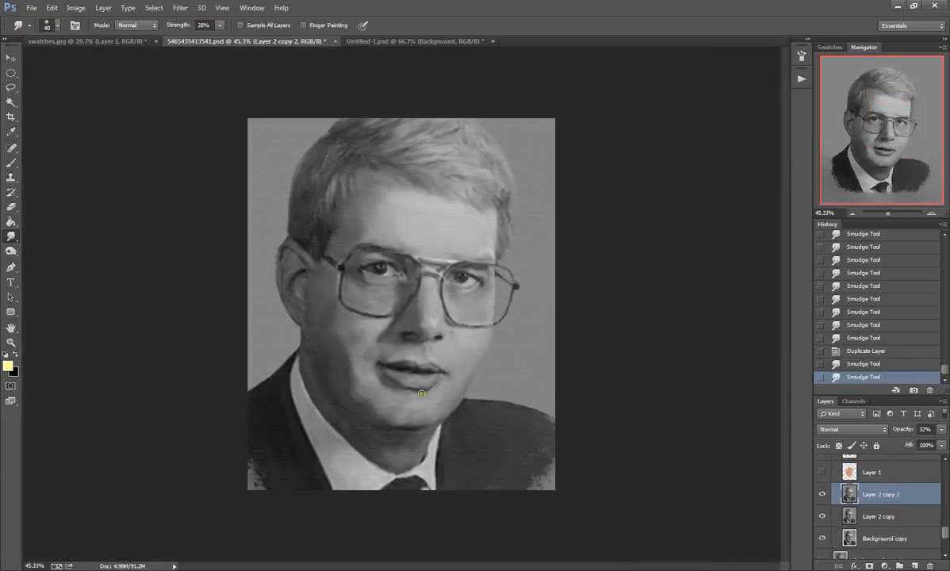
{"action": "scroll", "coordinate": [511, 491], "scroll_direction": "up", "scroll_amount": 1}
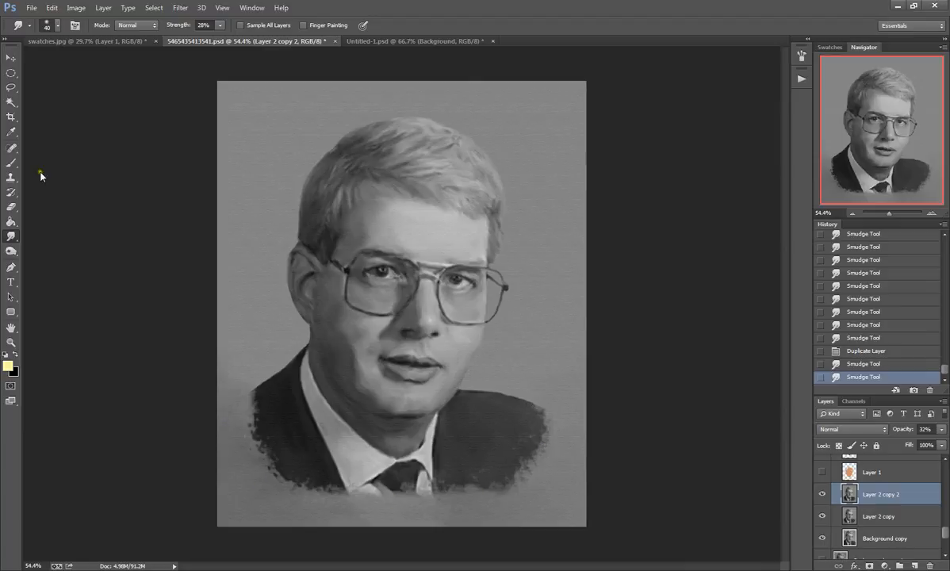
Step: Select the textured 60 px brush tip for the Smudge tool
{"action": "left_click", "coordinate": [11, 207]}
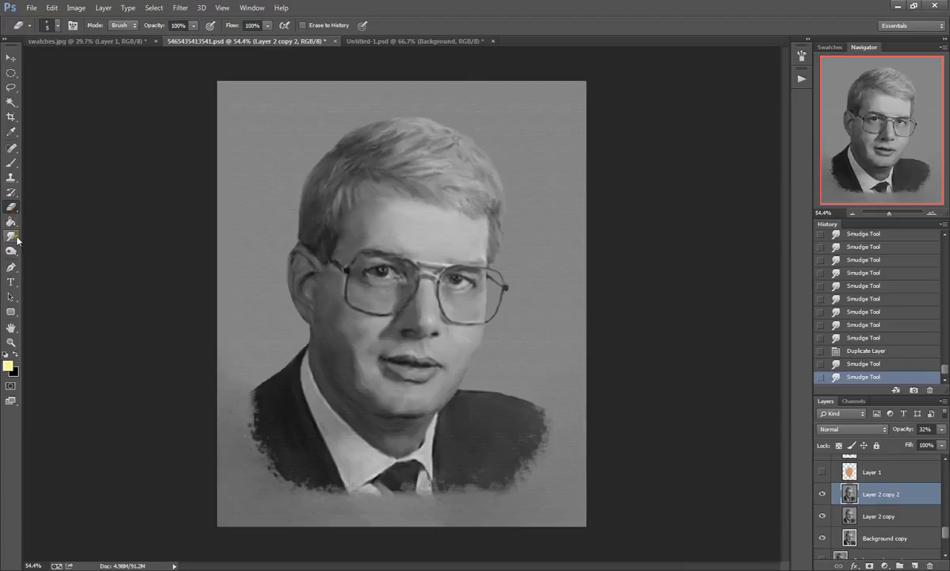
{"action": "left_click", "coordinate": [11, 236]}
{"action": "left_click", "coordinate": [48, 26]}
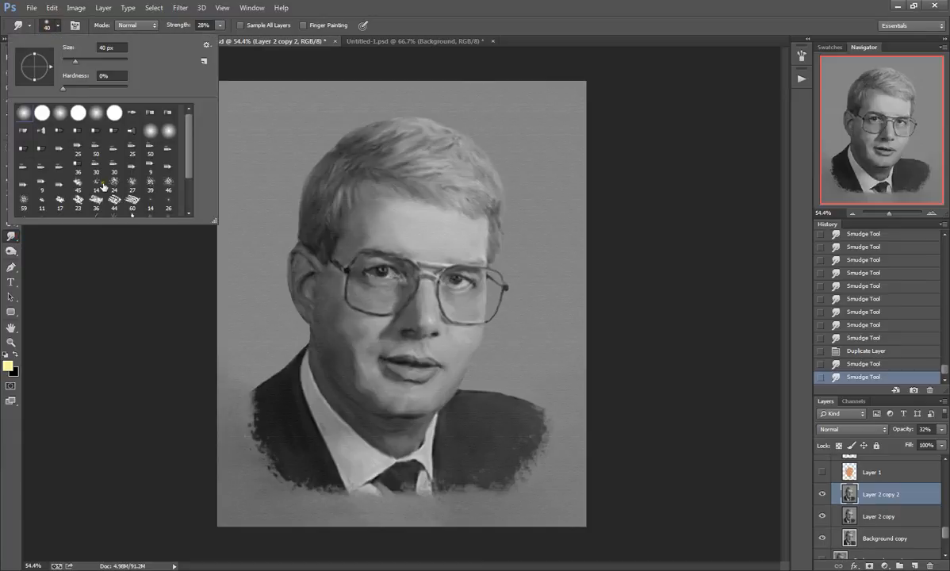
{"action": "left_click", "coordinate": [132, 203]}
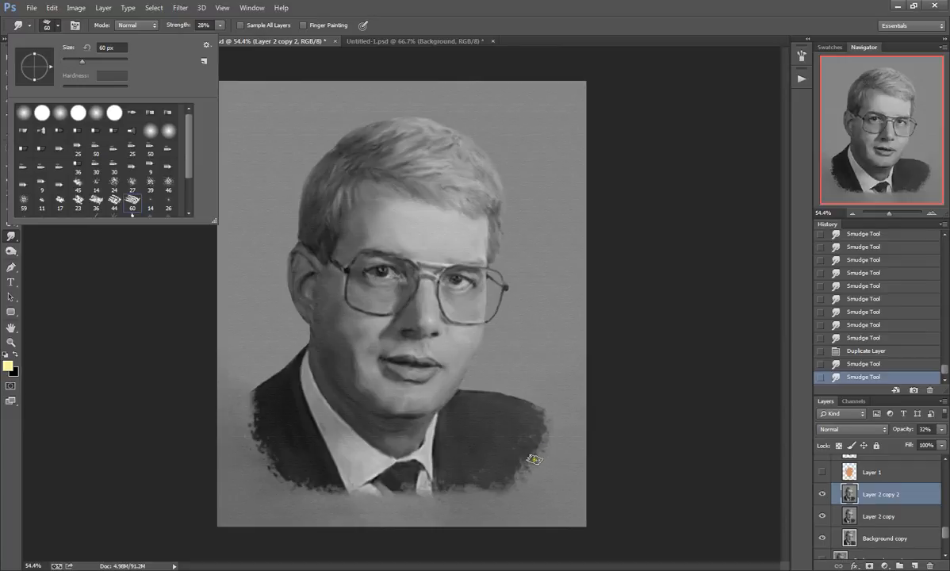
Step: Enable Scattering for the smudge brush and increase its tip spacing to get a broken, textured stroke
{"action": "left_click", "coordinate": [802, 57]}
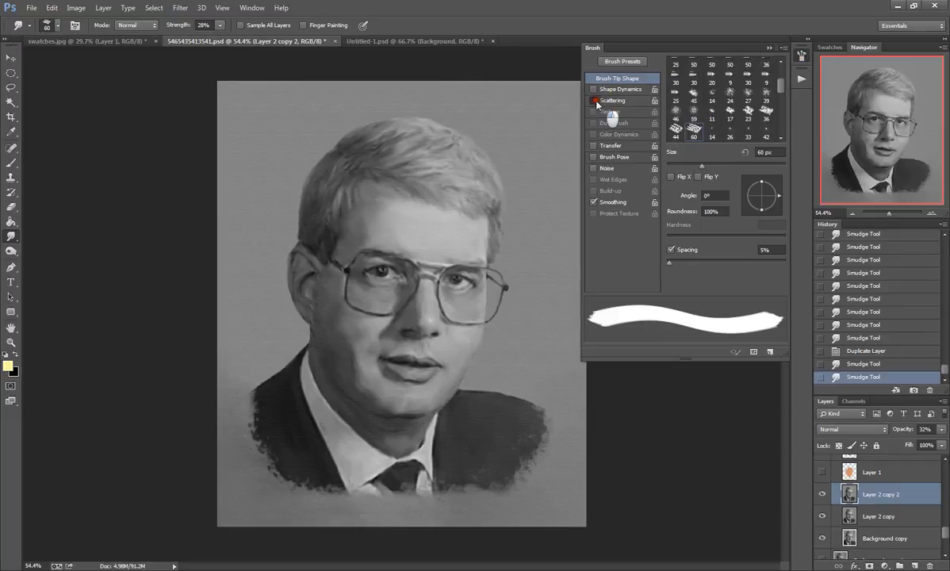
{"action": "left_click", "coordinate": [594, 102]}
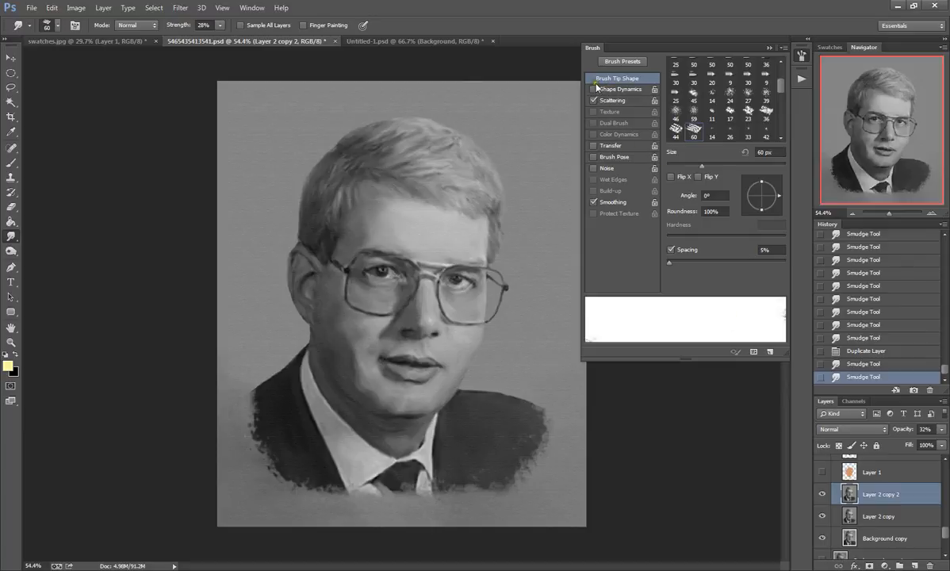
{"action": "left_click", "coordinate": [607, 100]}
{"action": "left_click", "coordinate": [604, 79]}
{"action": "left_click_drag", "start_coordinate": [668, 262], "coordinate": [727, 263]}
{"action": "left_click", "coordinate": [617, 103]}
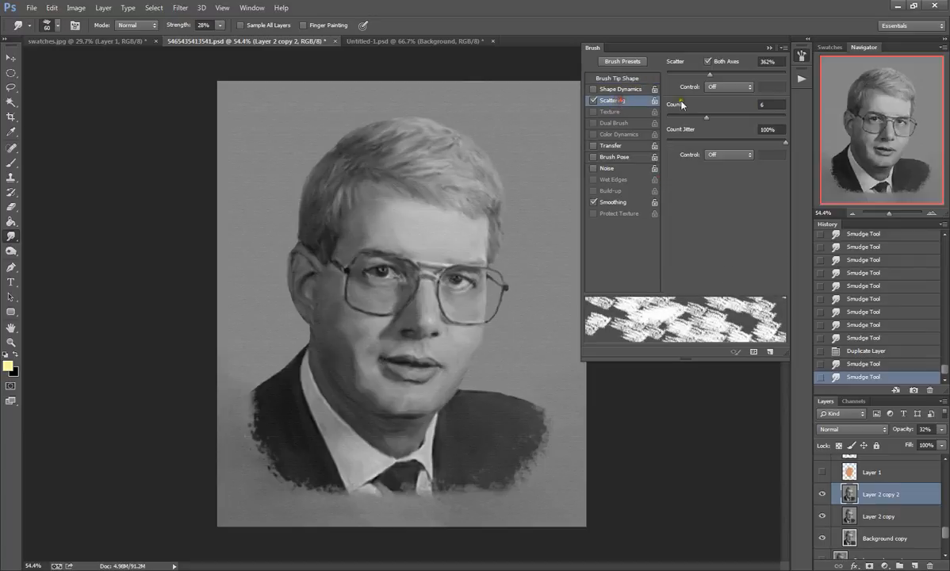
{"action": "left_click", "coordinate": [801, 57]}
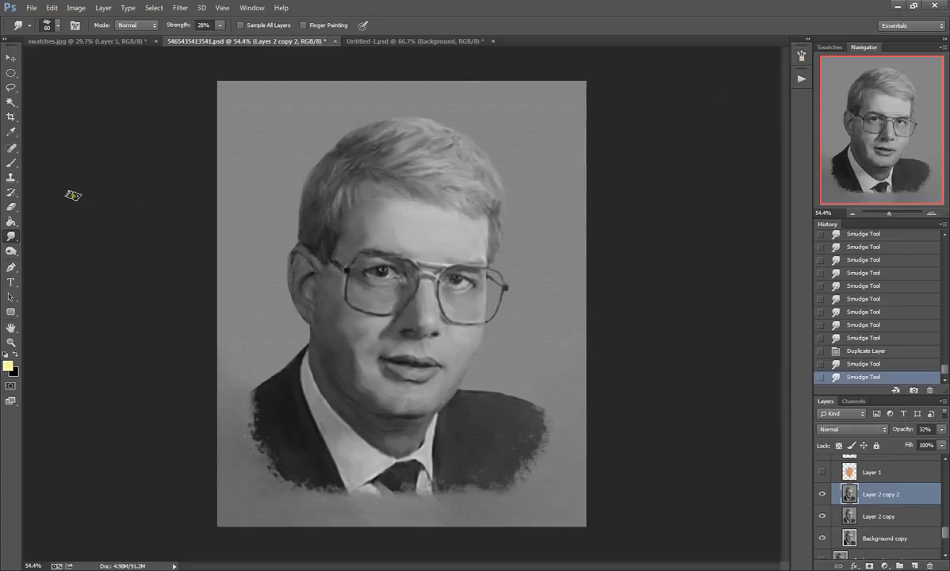
Step: Make the color layers Layer 1, Layer 2 and Layer 3 visible over the grayscale portrait, one after another
{"action": "left_click", "coordinate": [822, 472]}
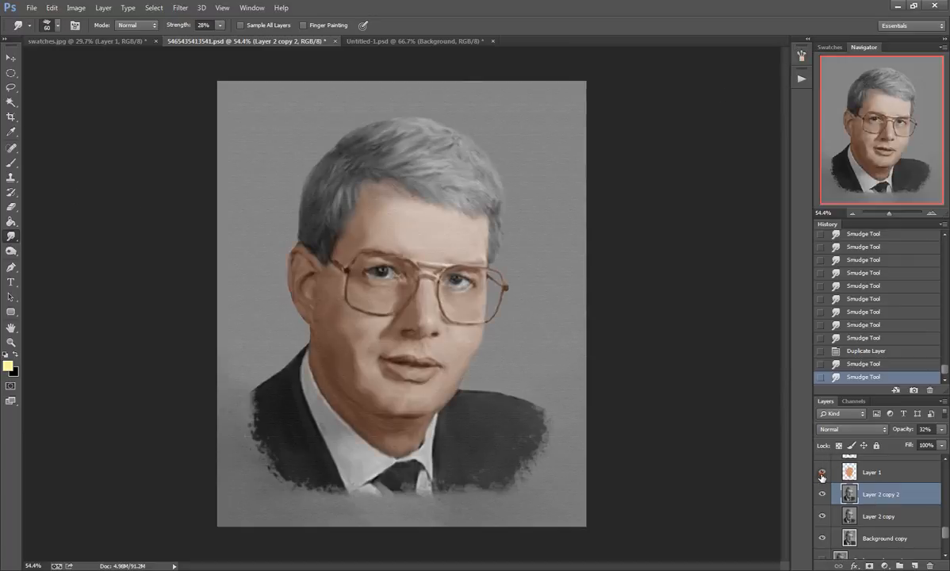
{"action": "scroll", "coordinate": [414, 461], "scroll_direction": "up", "scroll_amount": 2}
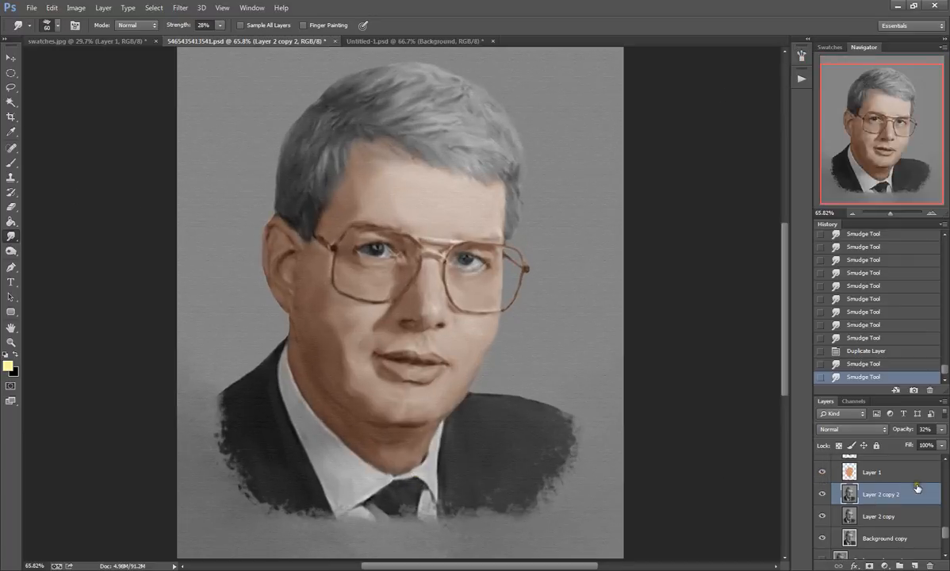
{"action": "scroll", "coordinate": [915, 488], "scroll_direction": "up", "scroll_amount": 1}
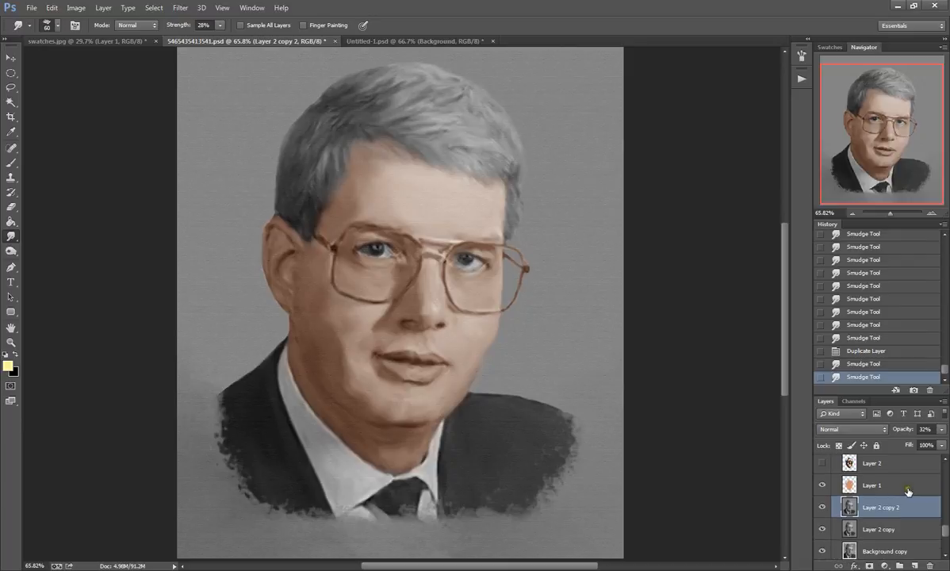
{"action": "left_click", "coordinate": [822, 463]}
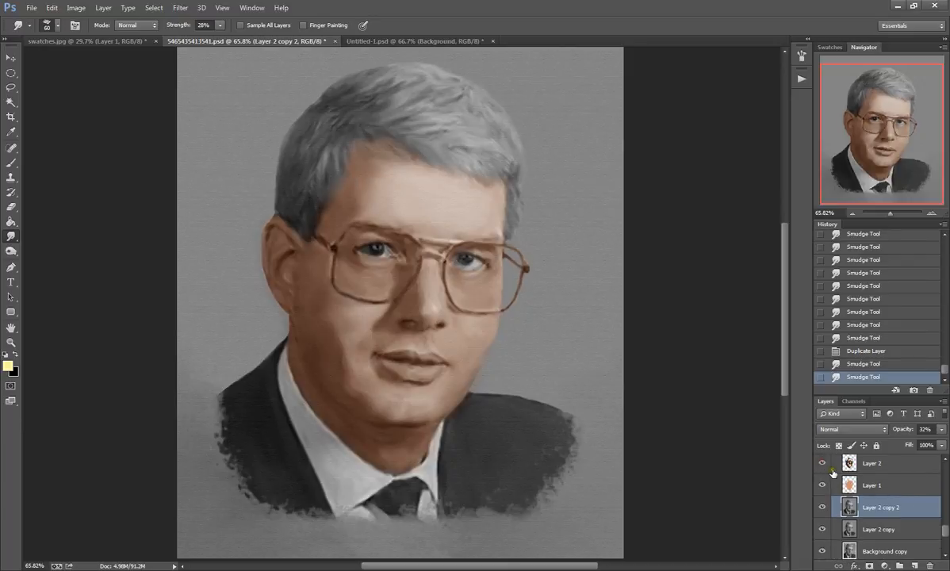
{"action": "scroll", "coordinate": [833, 473], "scroll_direction": "up", "scroll_amount": 1}
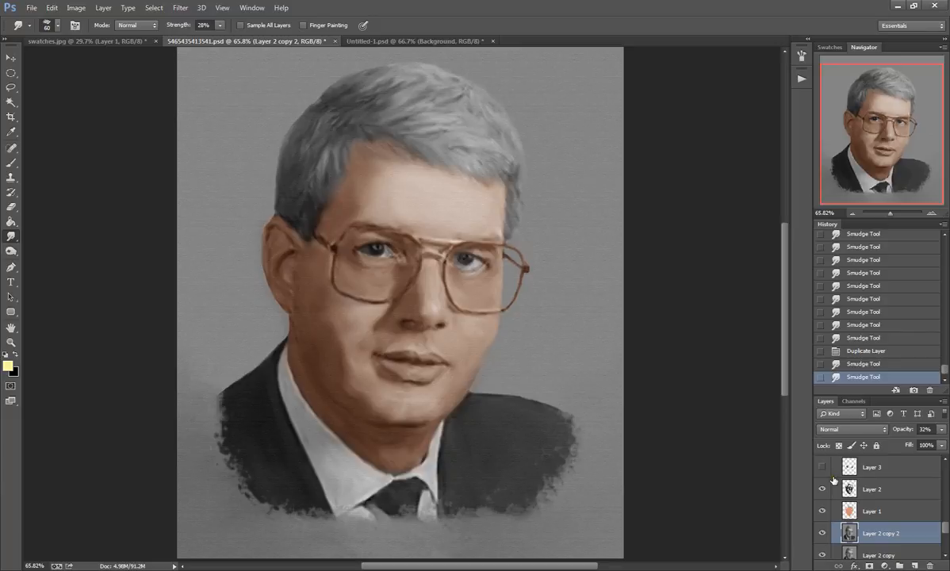
{"action": "scroll", "coordinate": [832, 478], "scroll_direction": "up", "scroll_amount": 1}
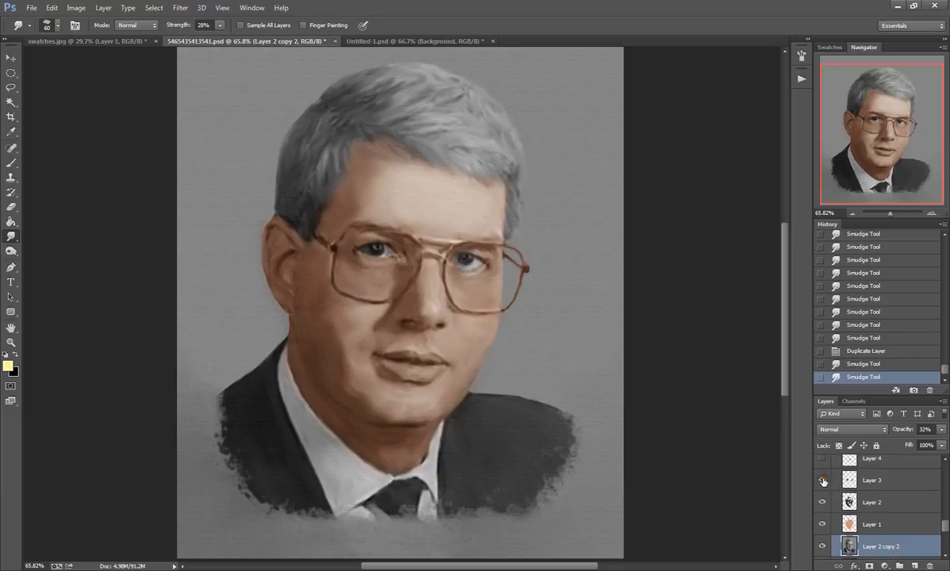
{"action": "scroll", "coordinate": [823, 507], "scroll_direction": "up", "scroll_amount": 1}
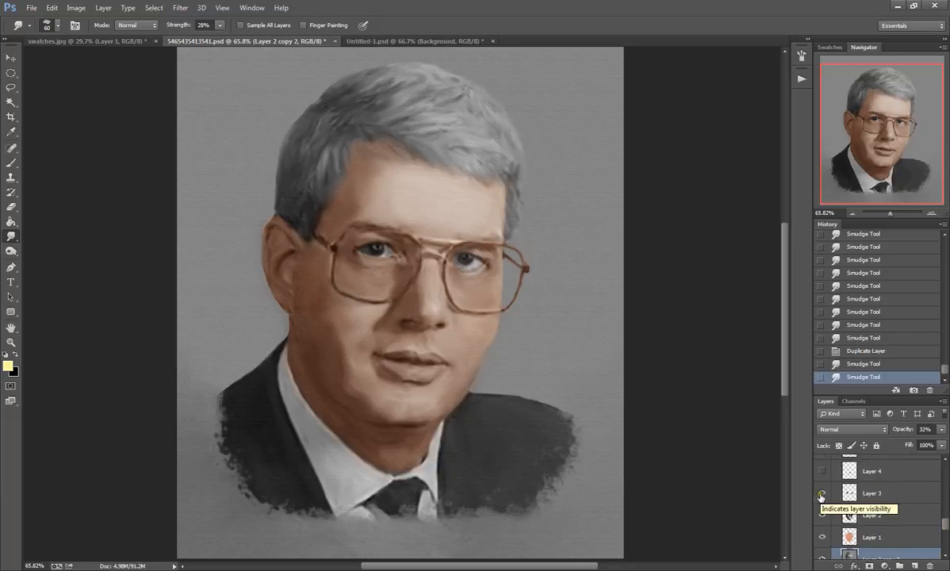
Step: Make Layer 4, Layer 5, Layer 6 and Layer 7 visible over the portrait, one after another
{"action": "left_click", "coordinate": [821, 474]}
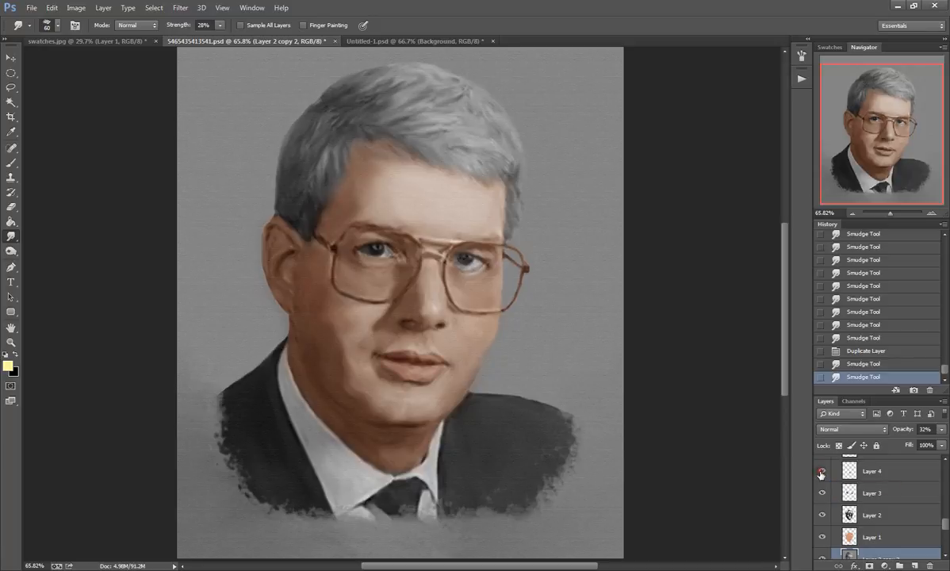
{"action": "scroll", "coordinate": [829, 482], "scroll_direction": "up", "scroll_amount": 1}
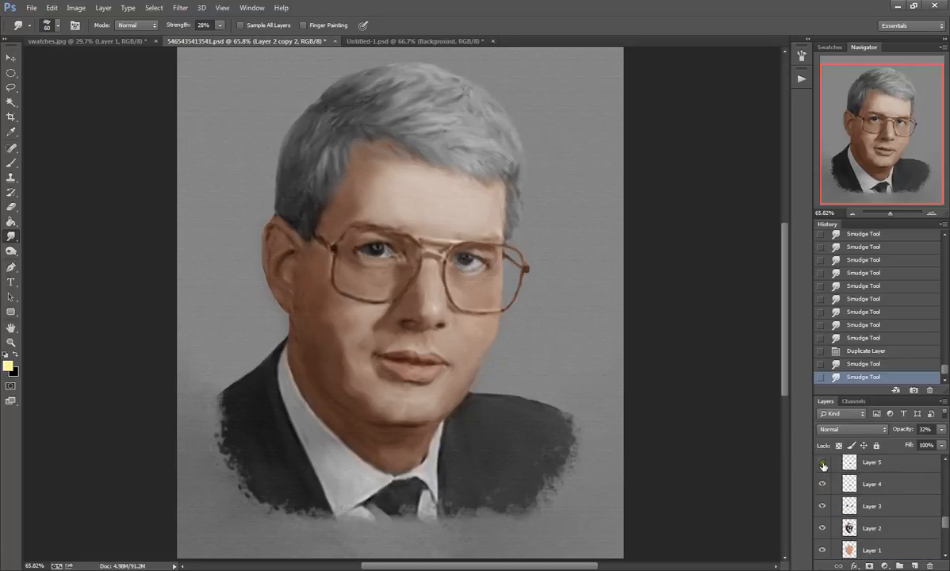
{"action": "left_click", "coordinate": [822, 464]}
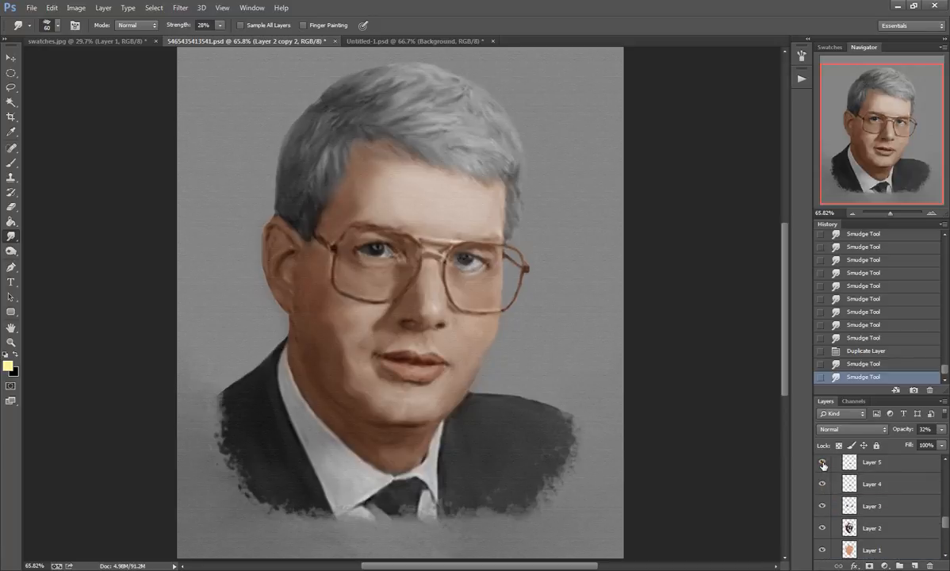
{"action": "scroll", "coordinate": [822, 468], "scroll_direction": "up", "scroll_amount": 1}
{"action": "scroll", "coordinate": [822, 470], "scroll_direction": "up", "scroll_amount": 1}
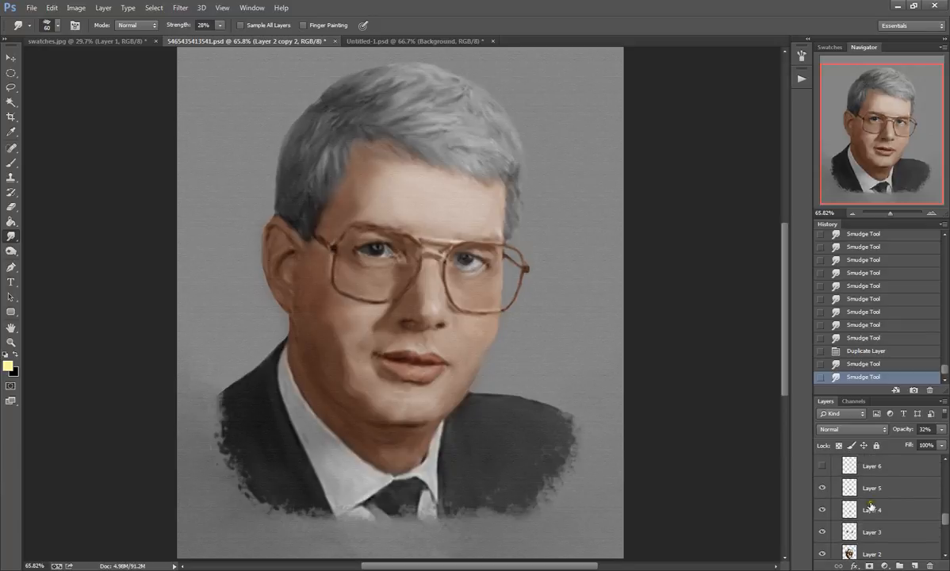
{"action": "left_click", "coordinate": [822, 466]}
{"action": "scroll", "coordinate": [840, 475], "scroll_direction": "up", "scroll_amount": 2}
{"action": "scroll", "coordinate": [845, 484], "scroll_direction": "up", "scroll_amount": 1}
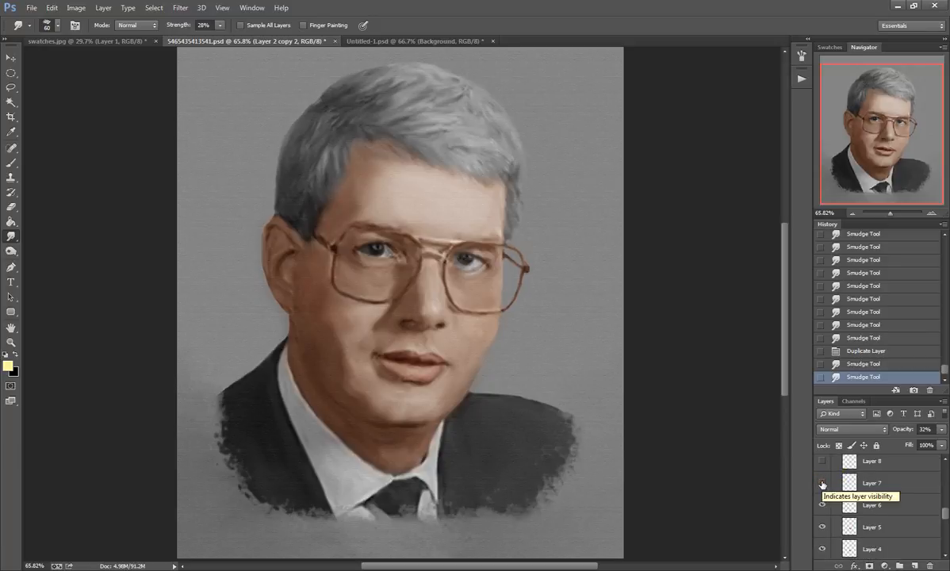
{"action": "left_click", "coordinate": [822, 482]}
Step: Make the iris color layers Layer 8 and Layer 9 visible while viewing the eyes up close
{"action": "scroll", "coordinate": [387, 202], "scroll_direction": "up", "scroll_amount": 1}
{"action": "scroll", "coordinate": [435, 206], "scroll_direction": "up", "scroll_amount": 1}
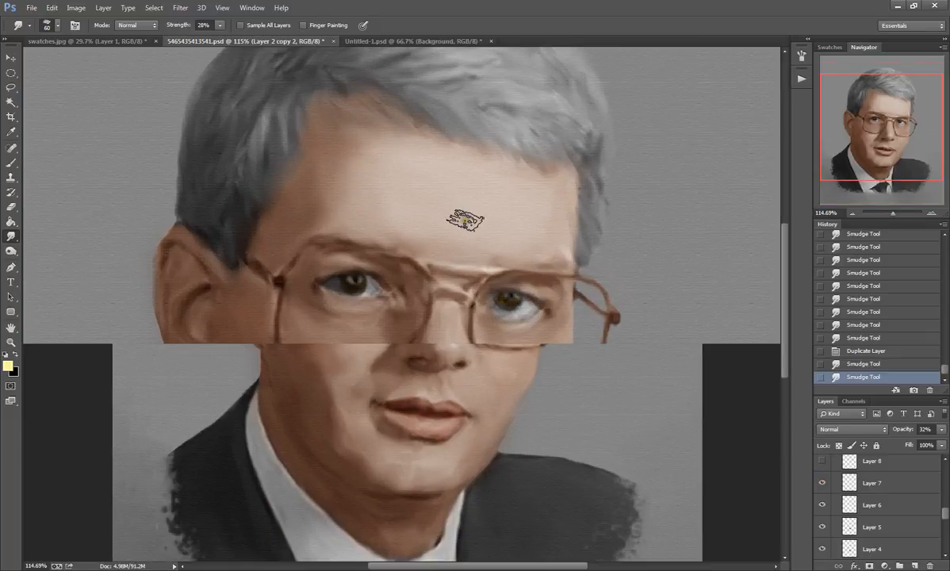
{"action": "scroll", "coordinate": [465, 220], "scroll_direction": "up", "scroll_amount": 1}
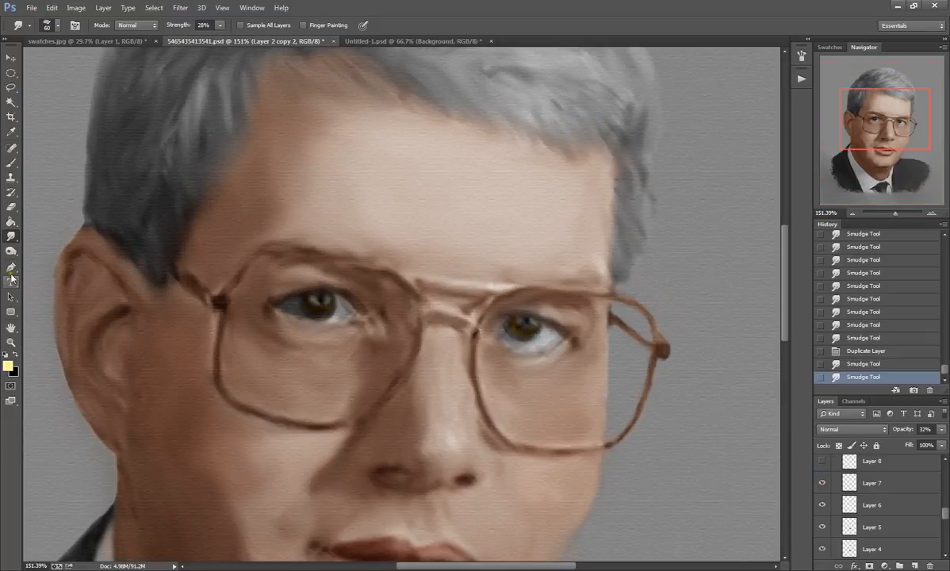
{"action": "key", "text": "h"}
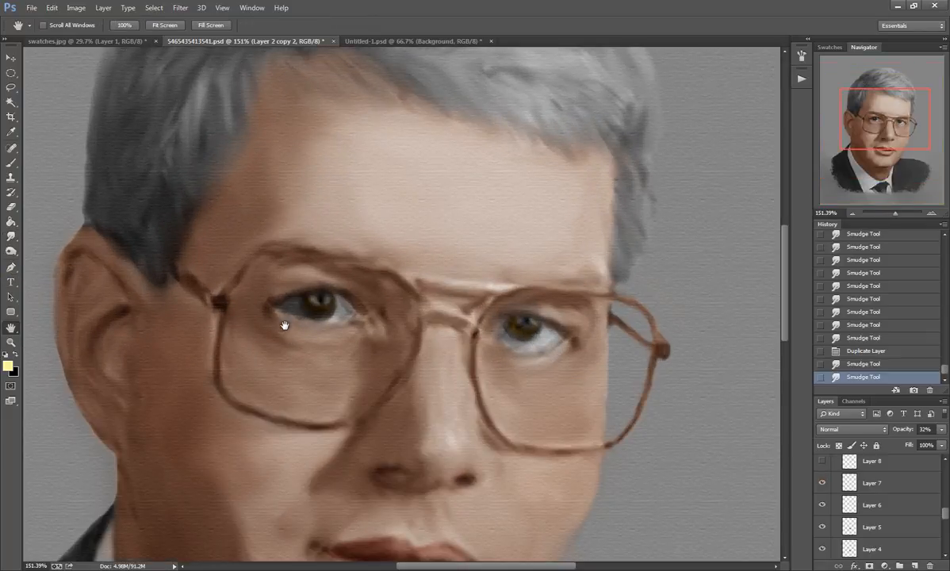
{"action": "left_click", "coordinate": [822, 461]}
{"action": "scroll", "coordinate": [822, 464], "scroll_direction": "up", "scroll_amount": 1}
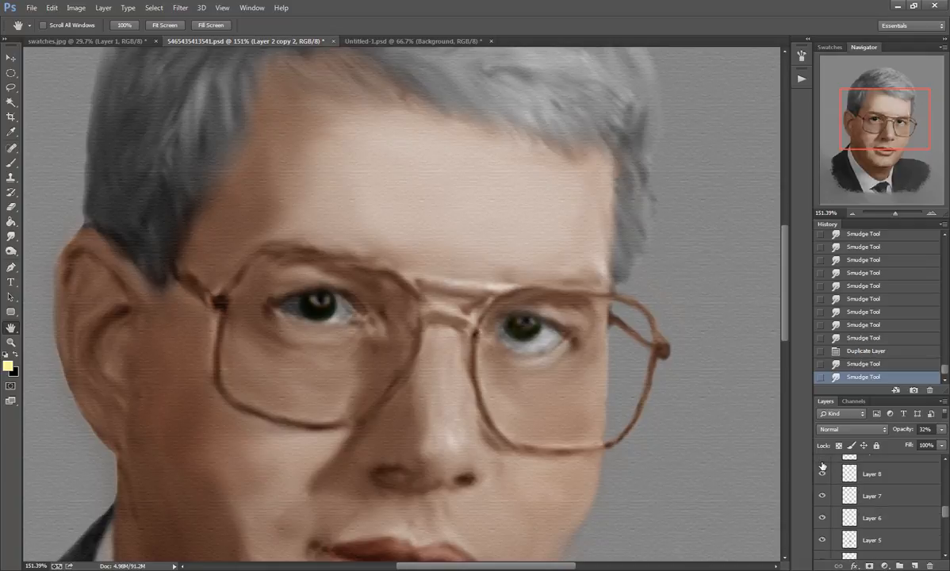
{"action": "scroll", "coordinate": [822, 468], "scroll_direction": "up", "scroll_amount": 2}
{"action": "left_click", "coordinate": [822, 478]}
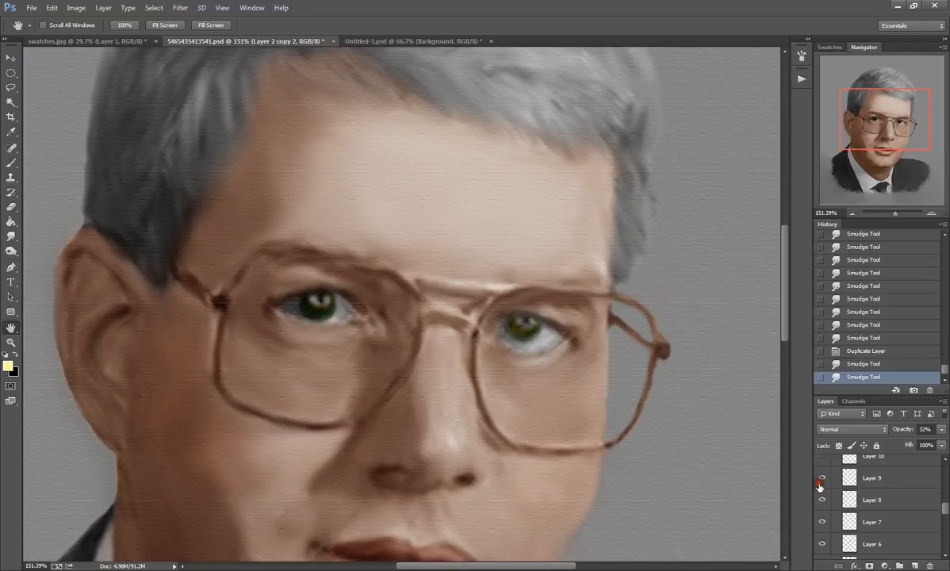
Step: Make Layer 10, Layer 11 and Layer 12 visible to add the remaining eye and skin color adjustments
{"action": "scroll", "coordinate": [819, 483], "scroll_direction": "up", "scroll_amount": 1}
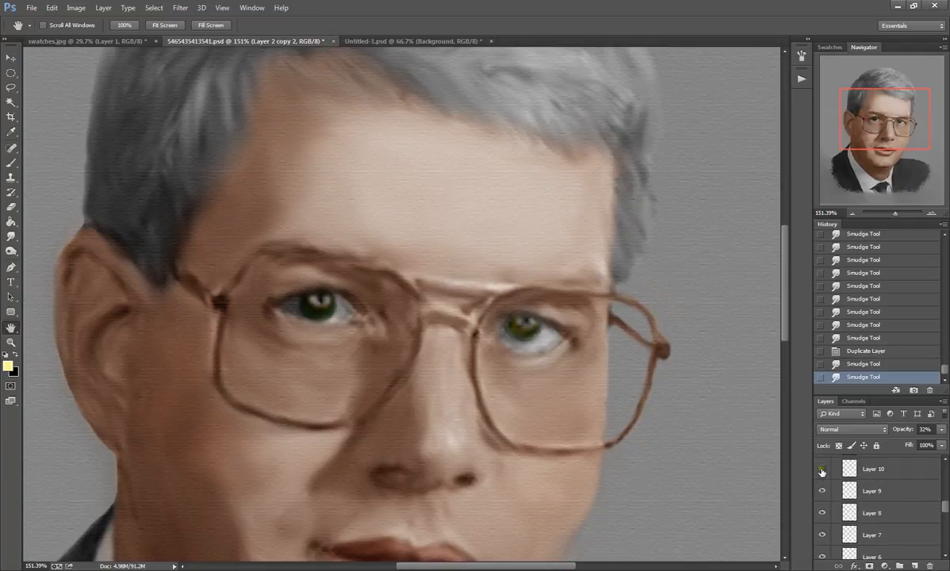
{"action": "left_click", "coordinate": [821, 469]}
{"action": "scroll", "coordinate": [822, 470], "scroll_direction": "up", "scroll_amount": 1}
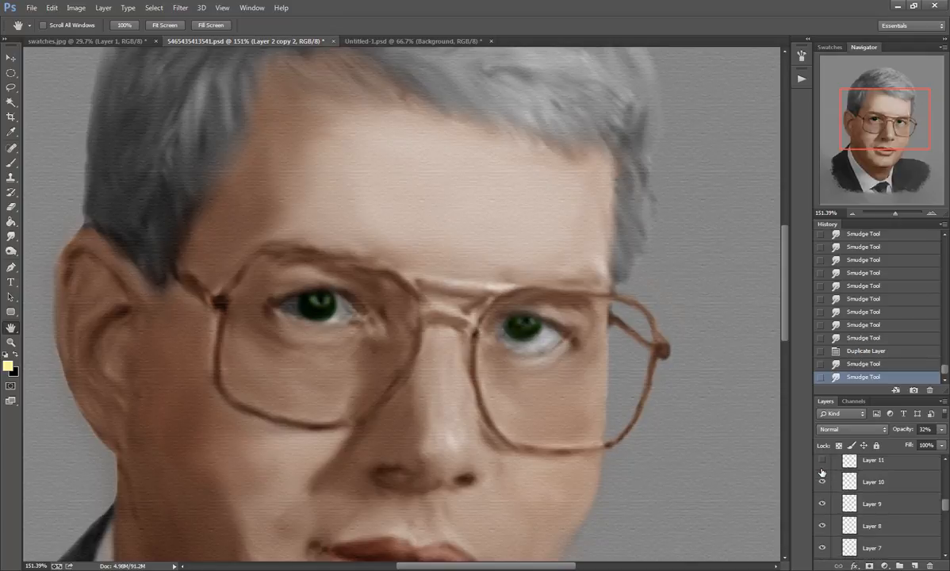
{"action": "left_click", "coordinate": [822, 465]}
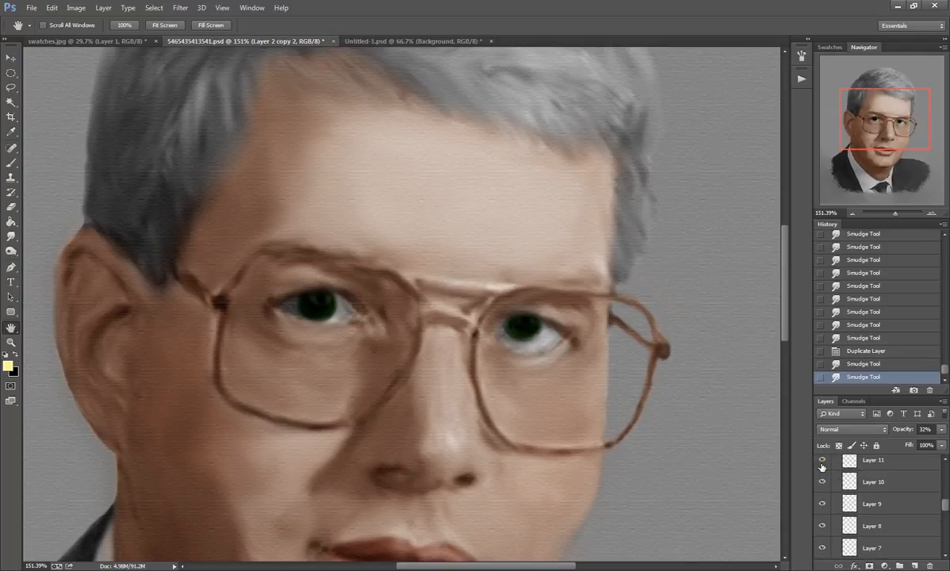
{"action": "scroll", "coordinate": [822, 468], "scroll_direction": "up", "scroll_amount": 2}
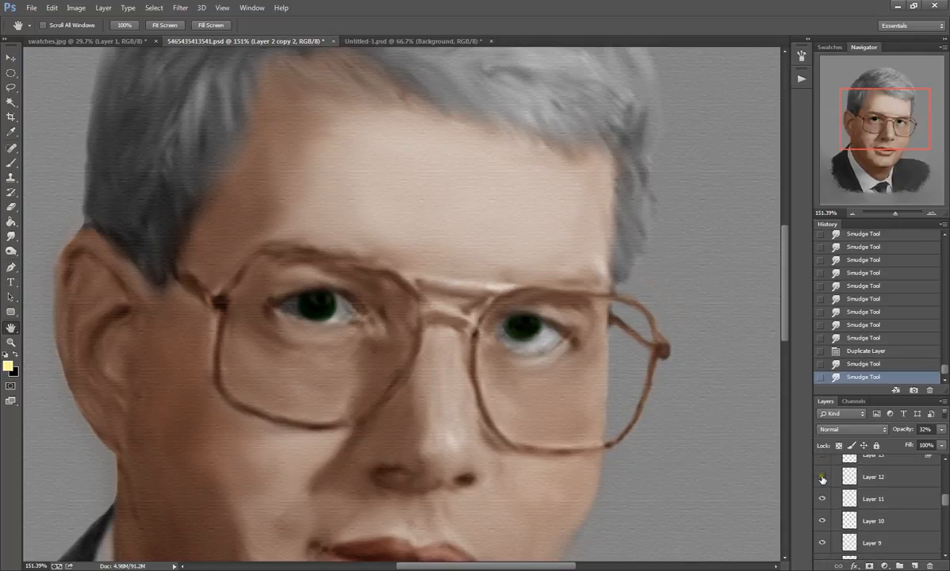
{"action": "left_click", "coordinate": [822, 477]}
Step: Make the hair color layers from Layer 13 through Layer 17 visible one by one, viewing the whole portrait
{"action": "scroll", "coordinate": [822, 480], "scroll_direction": "up", "scroll_amount": 1}
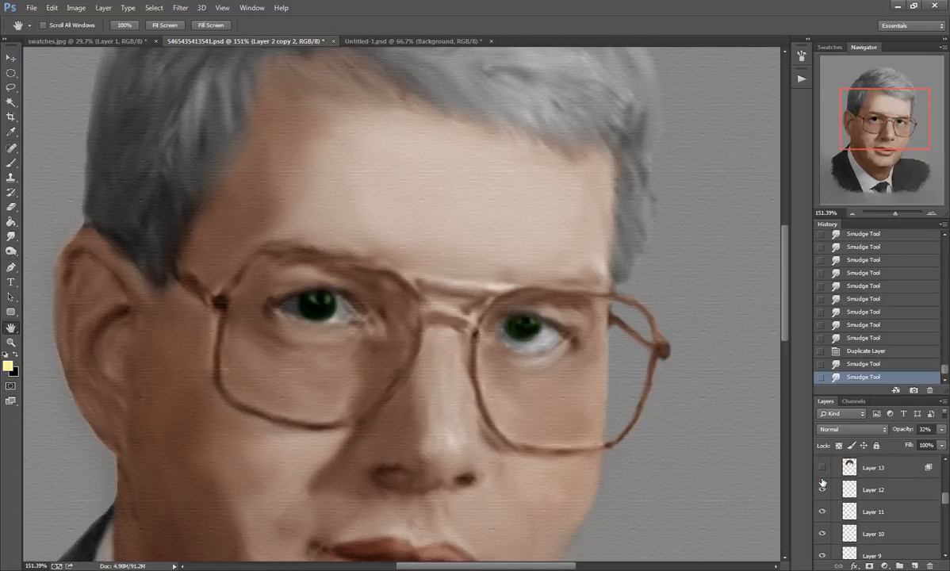
{"action": "scroll", "coordinate": [484, 439], "scroll_direction": "down", "scroll_amount": 5}
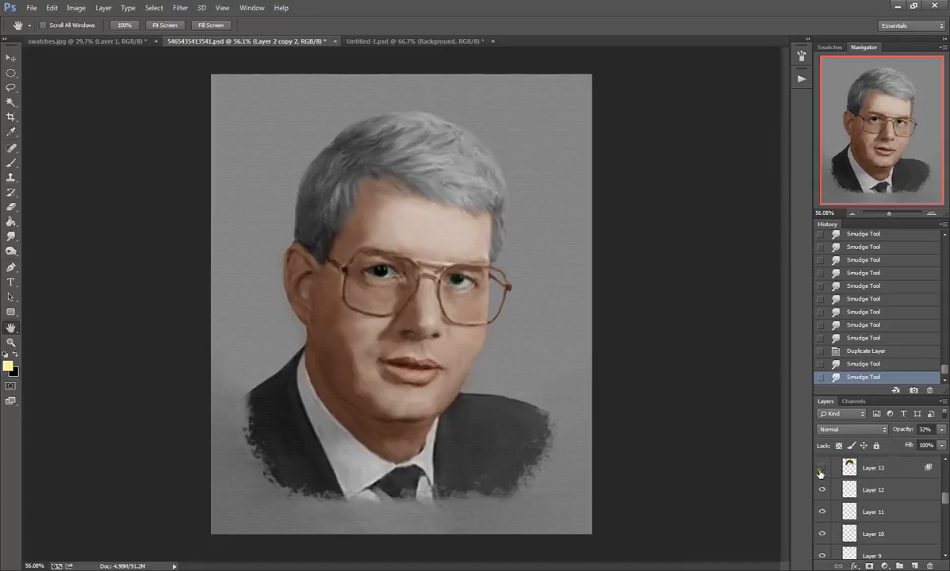
{"action": "left_click", "coordinate": [822, 468]}
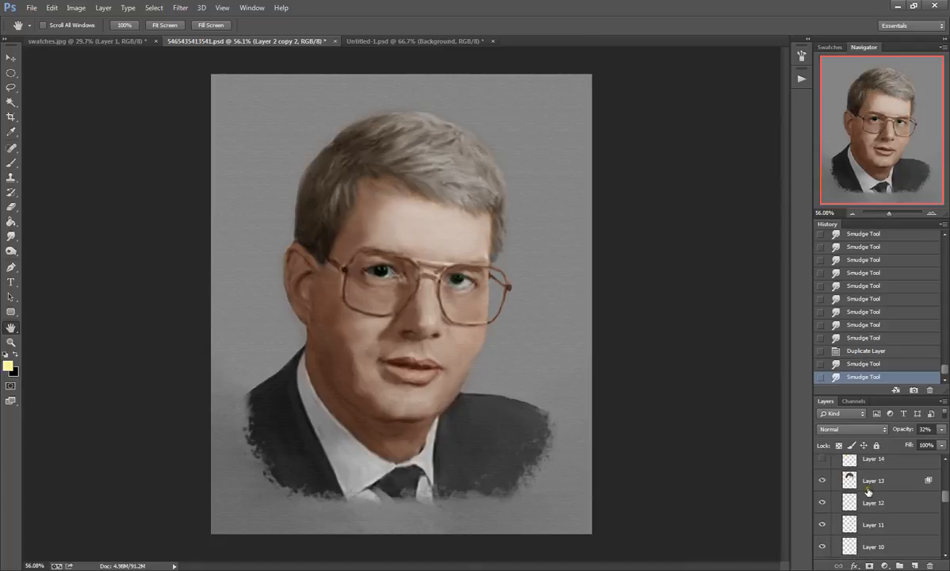
{"action": "scroll", "coordinate": [832, 492], "scroll_direction": "up", "scroll_amount": 2}
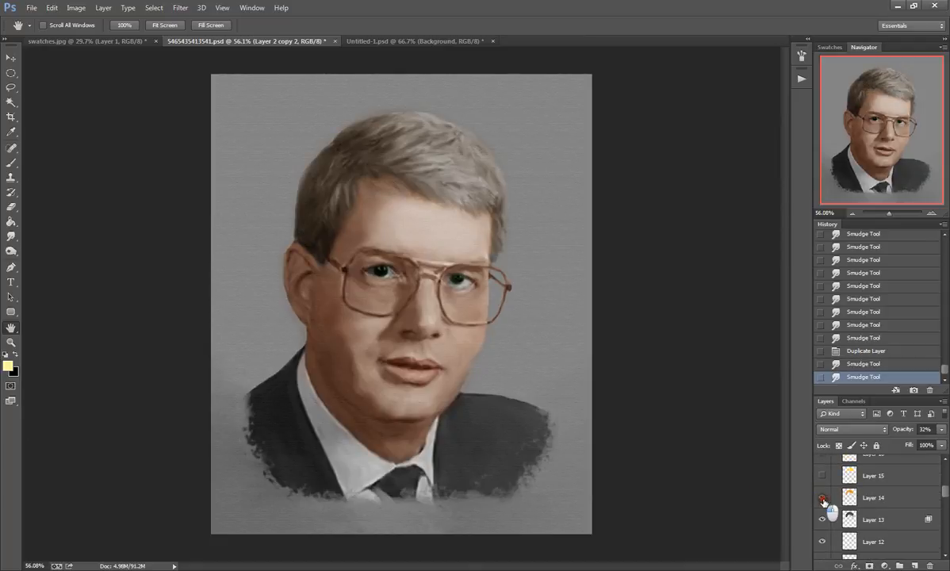
{"action": "left_click", "coordinate": [821, 498]}
{"action": "left_click", "coordinate": [825, 477]}
{"action": "scroll", "coordinate": [825, 481], "scroll_direction": "up", "scroll_amount": 1}
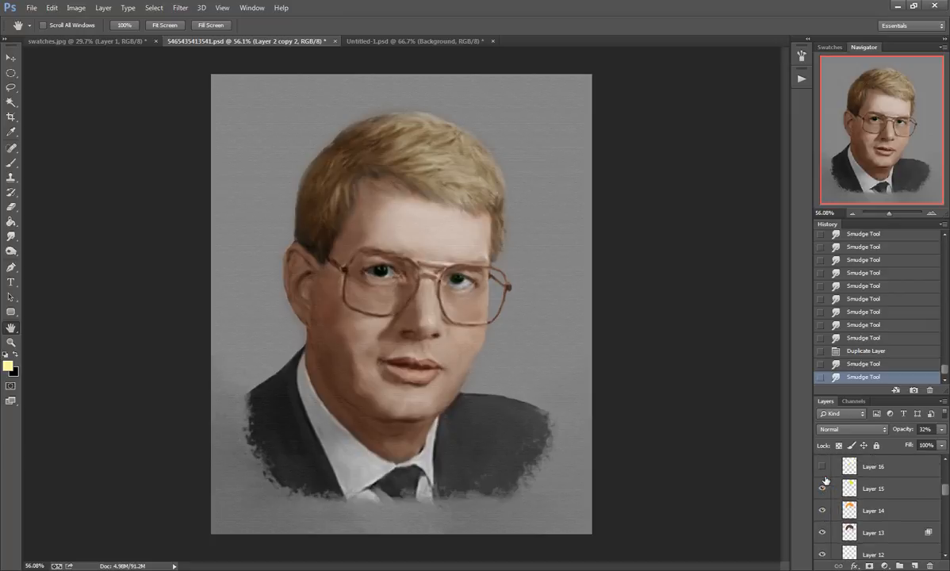
{"action": "left_click", "coordinate": [825, 471]}
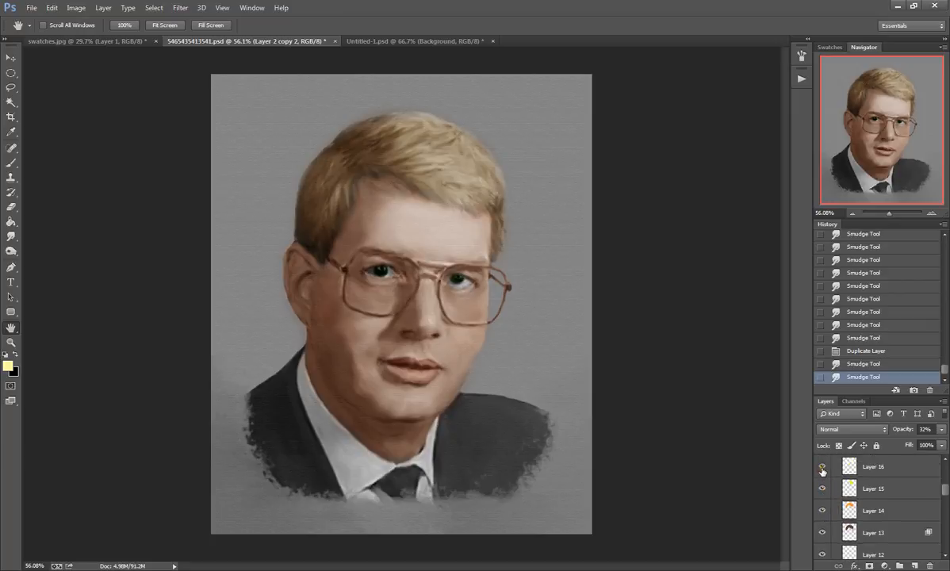
{"action": "scroll", "coordinate": [822, 471], "scroll_direction": "up", "scroll_amount": 1}
{"action": "left_click", "coordinate": [823, 471]}
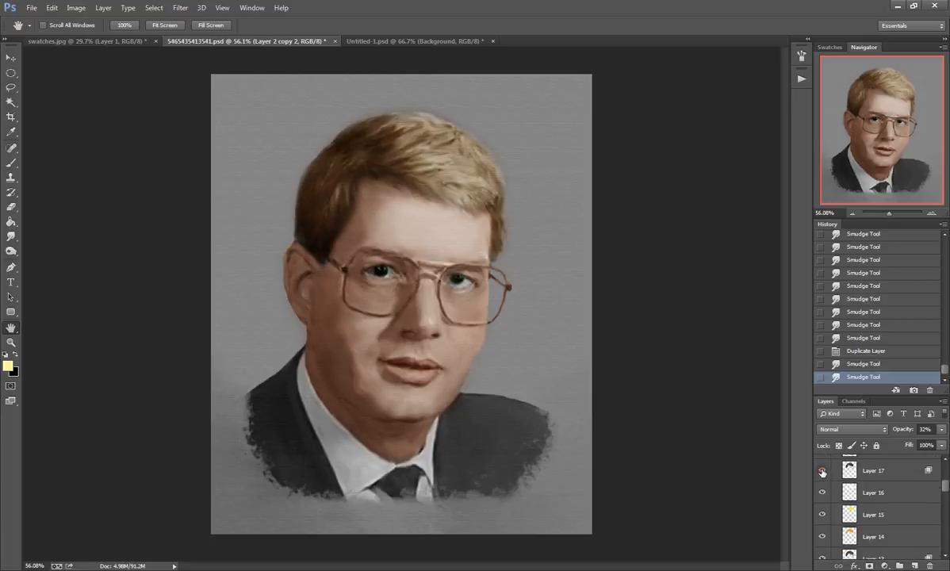
Step: Make Layer 18 through Layer 21 visible in turn to add the suit, tie, shirt and blue background colors
{"action": "scroll", "coordinate": [822, 474], "scroll_direction": "up", "scroll_amount": 1}
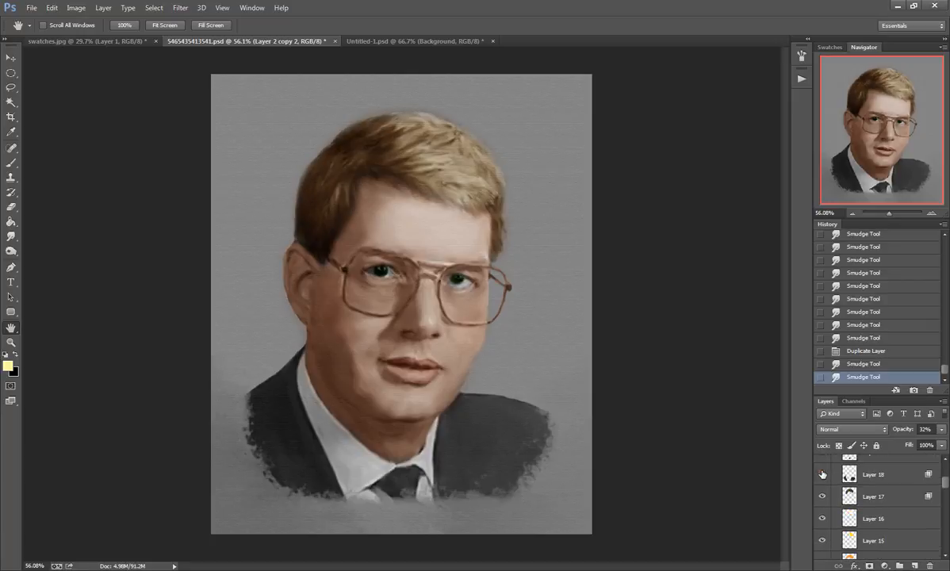
{"action": "left_click", "coordinate": [822, 473]}
{"action": "scroll", "coordinate": [823, 480], "scroll_direction": "up", "scroll_amount": 1}
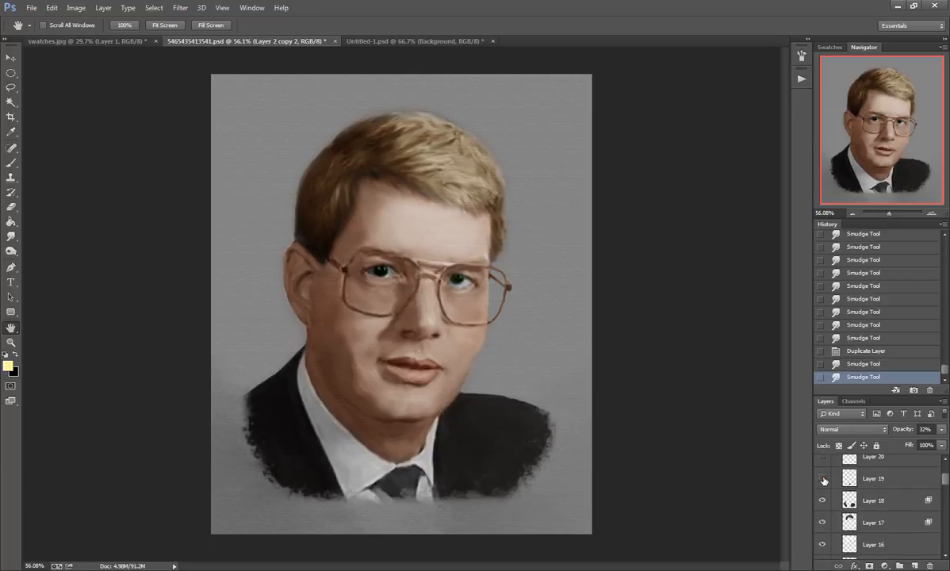
{"action": "left_click", "coordinate": [823, 478]}
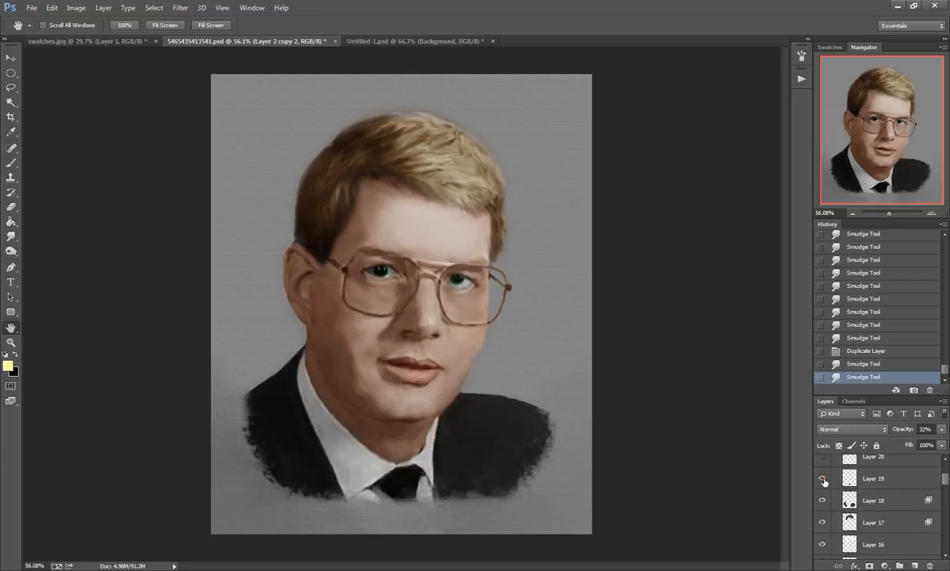
{"action": "scroll", "coordinate": [823, 480], "scroll_direction": "up", "scroll_amount": 1}
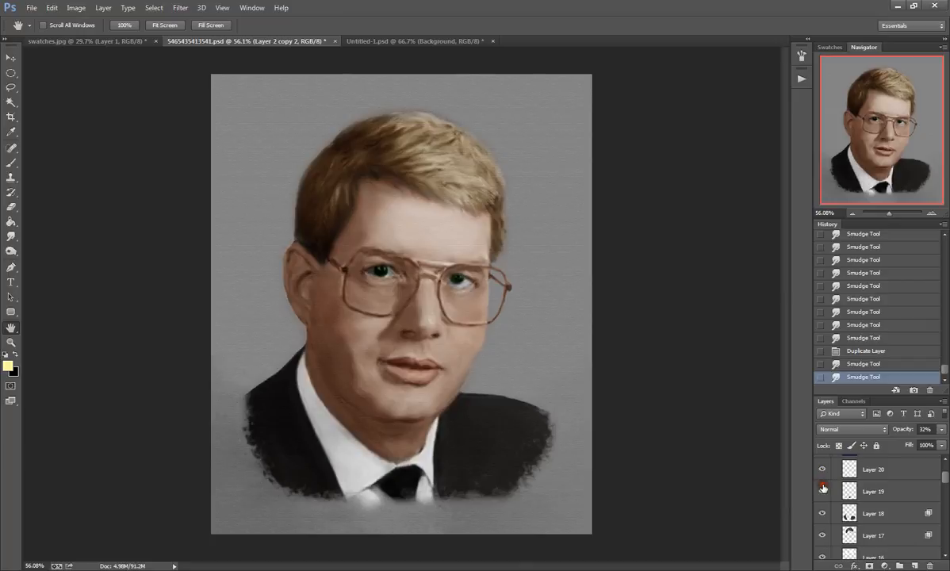
{"action": "scroll", "coordinate": [822, 475], "scroll_direction": "up", "scroll_amount": 2}
{"action": "left_click", "coordinate": [823, 486]}
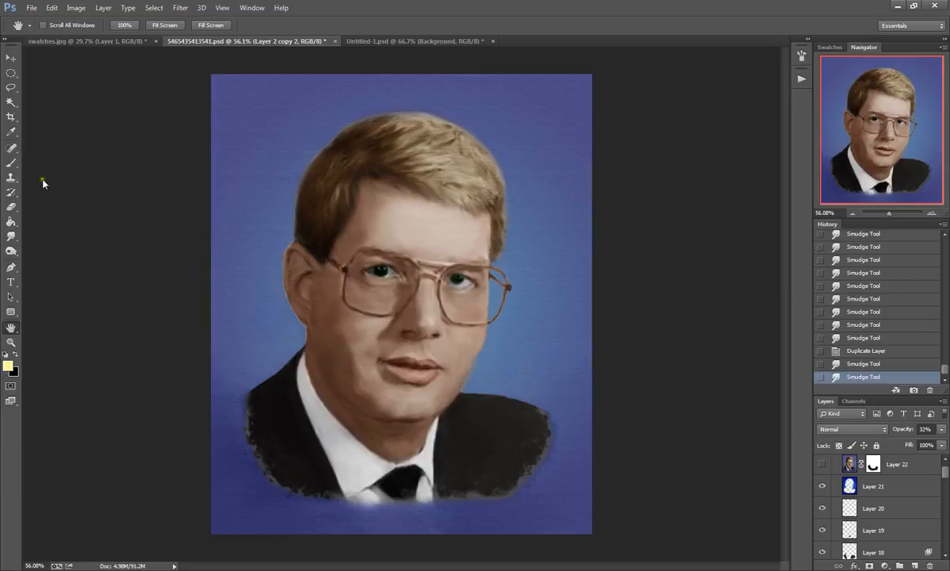
Step: Switch to the Gradient Tool and set it to a radial gradient
{"action": "left_click", "coordinate": [14, 226]}
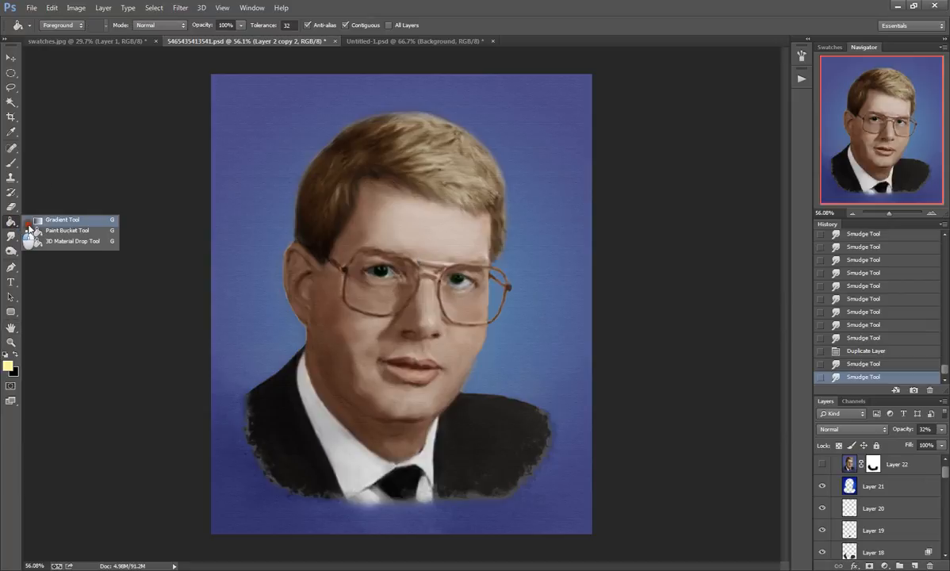
{"action": "left_click", "coordinate": [51, 222]}
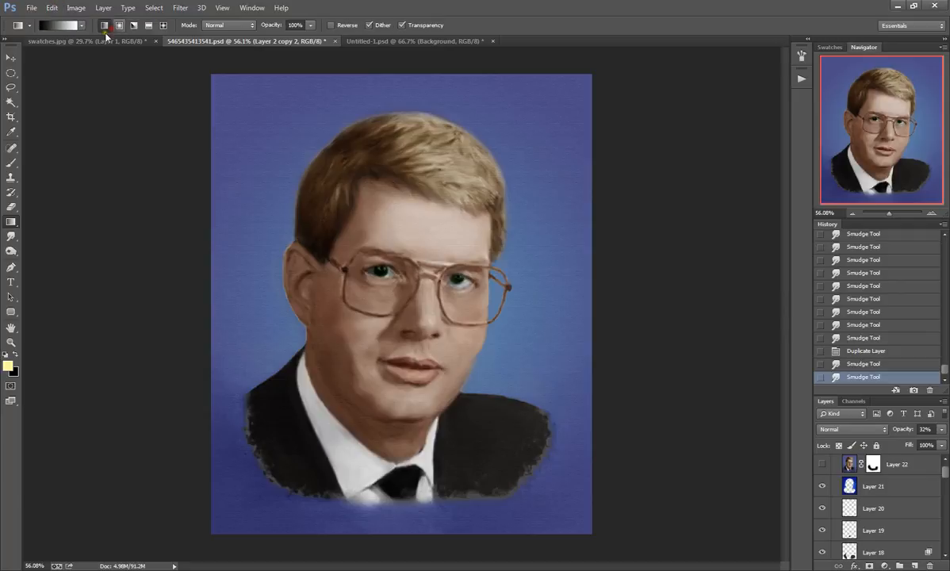
{"action": "left_click", "coordinate": [120, 25]}
Step: Select Layer 22 and make it visible, and target its layer mask with the Smudge Tool active
{"action": "left_click", "coordinate": [897, 468]}
{"action": "left_click", "coordinate": [822, 467]}
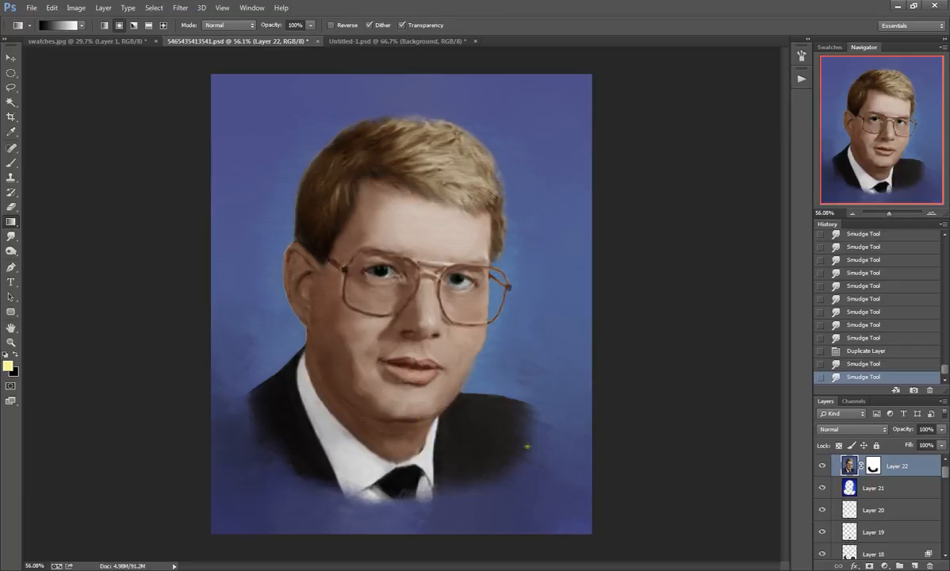
{"action": "left_click", "coordinate": [11, 236]}
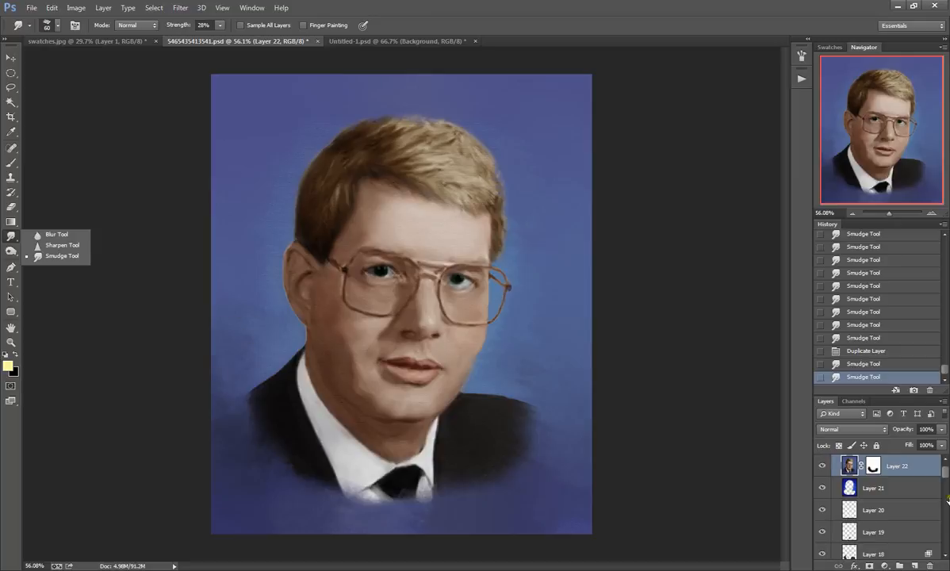
{"action": "left_click", "coordinate": [874, 467]}
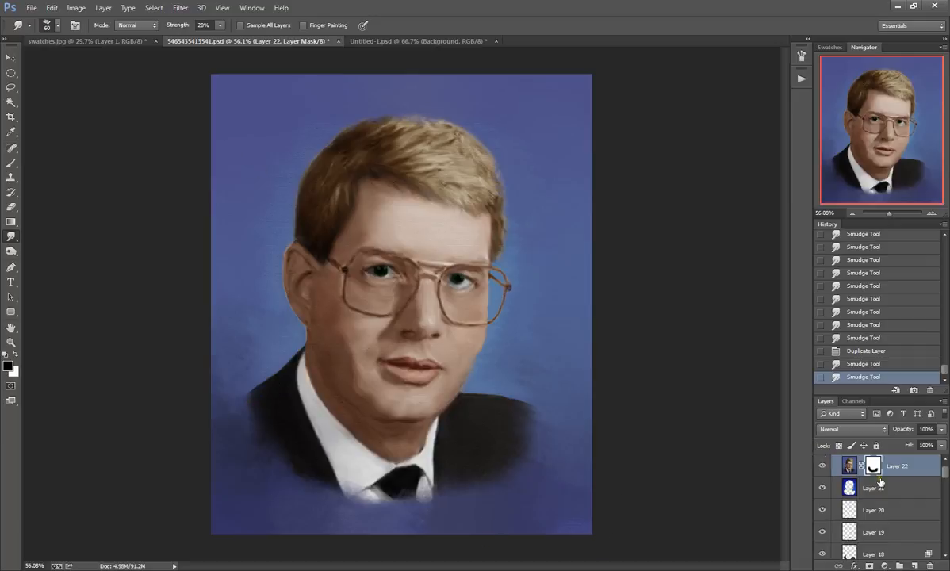
Step: Look through the layer stack in Group 1 from Layer 22 down to Layer 2 copy 2
{"action": "key", "text": "ctrl+g"}
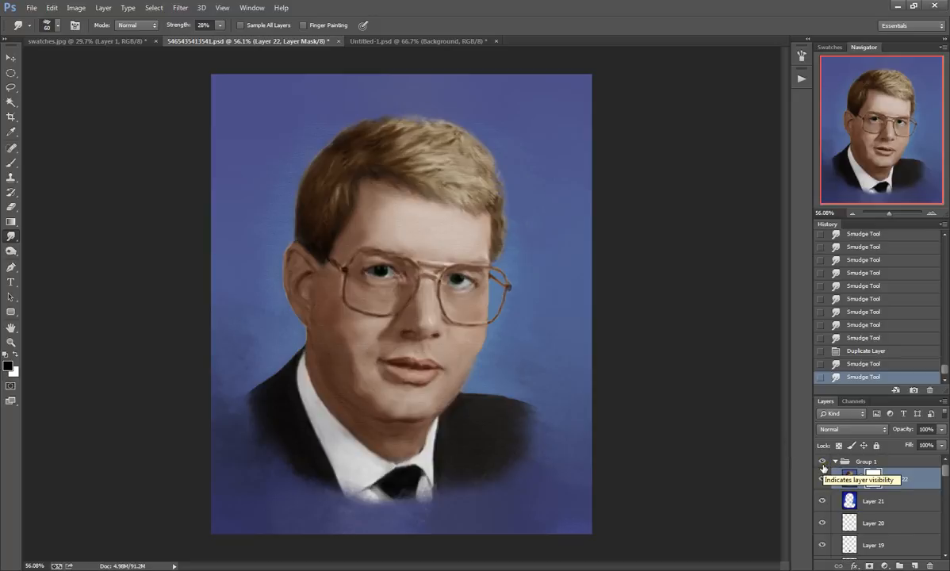
{"action": "scroll", "coordinate": [823, 469], "scroll_direction": "down", "scroll_amount": 5}
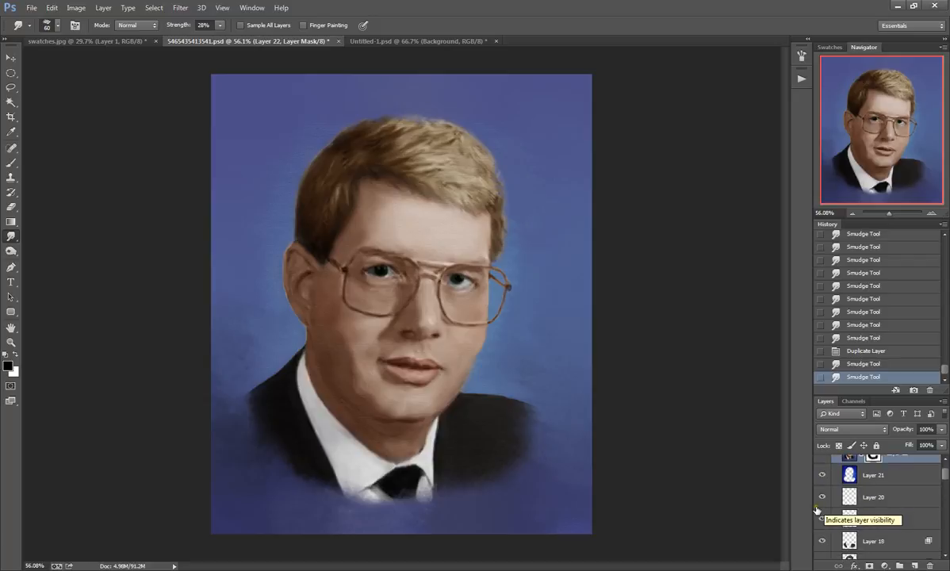
{"action": "scroll", "coordinate": [823, 528], "scroll_direction": "down", "scroll_amount": 5}
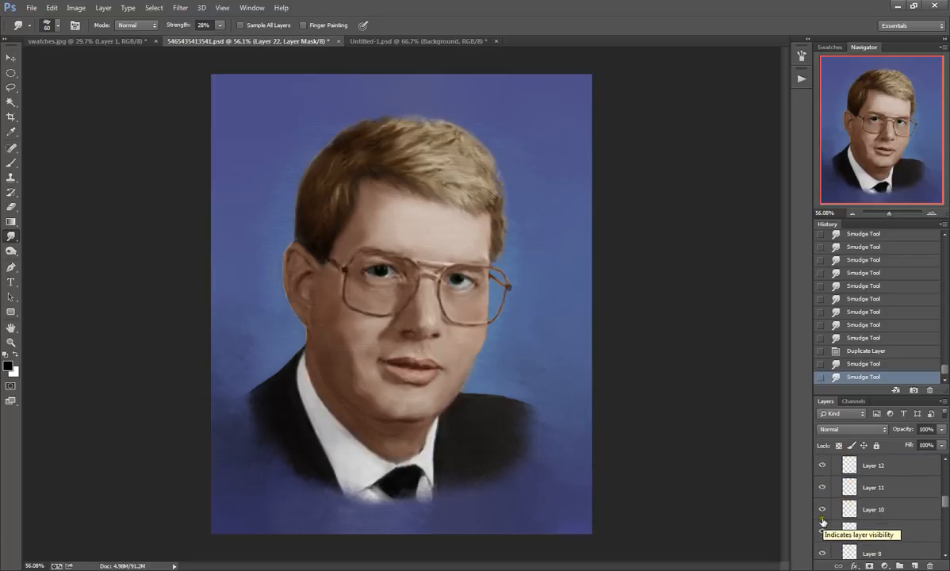
{"action": "scroll", "coordinate": [823, 508], "scroll_direction": "down", "scroll_amount": 3}
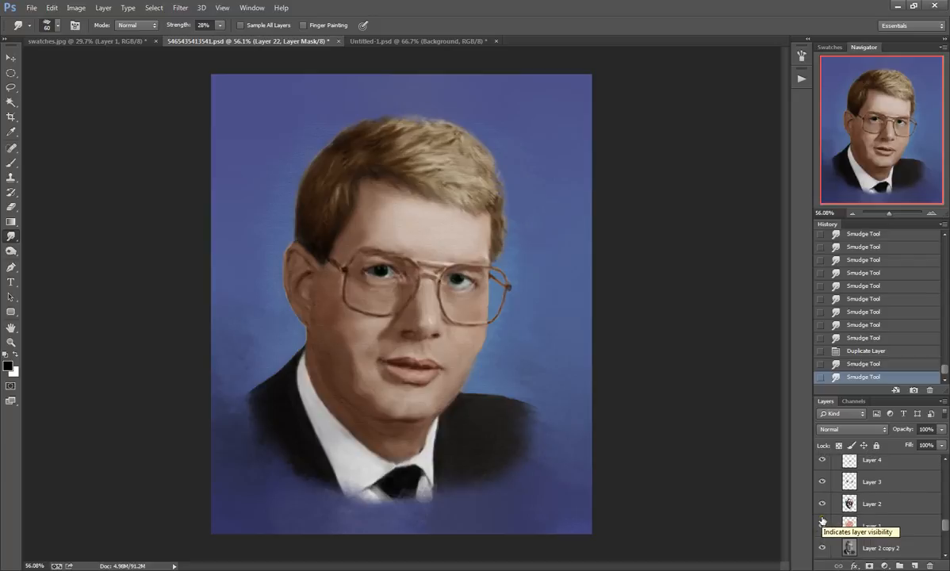
Step: Hide Layer 1, Layer 22 and Layer 21 to view the portrait without its skin color and blue background
{"action": "left_click", "coordinate": [821, 487]}
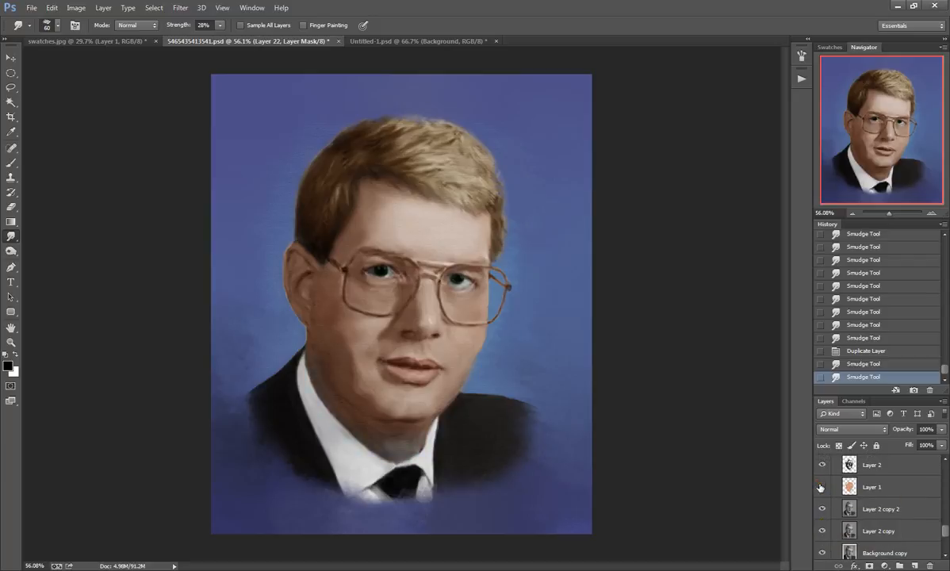
{"action": "scroll", "coordinate": [872, 476], "scroll_direction": "up", "scroll_amount": 2}
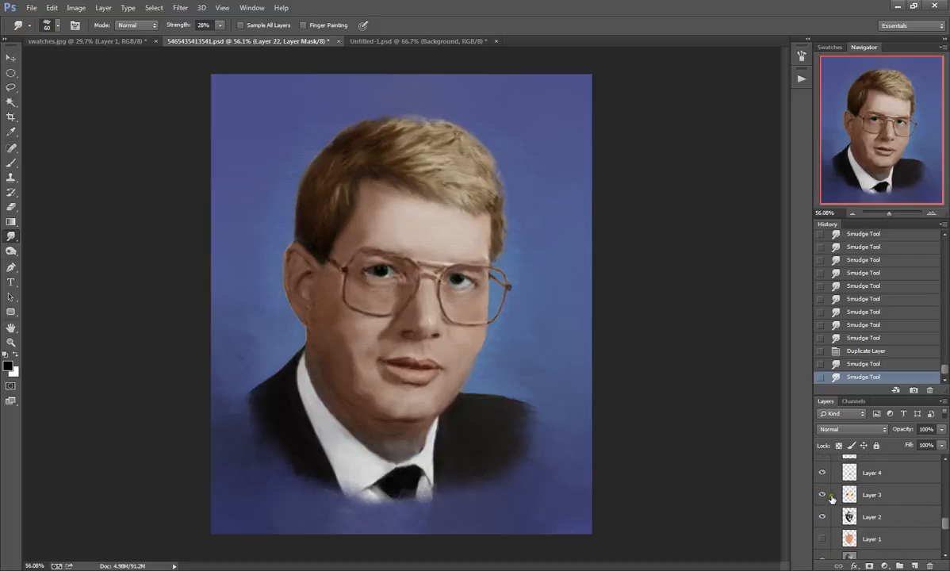
{"action": "left_click_drag", "start_coordinate": [944, 523], "coordinate": [944, 466]}
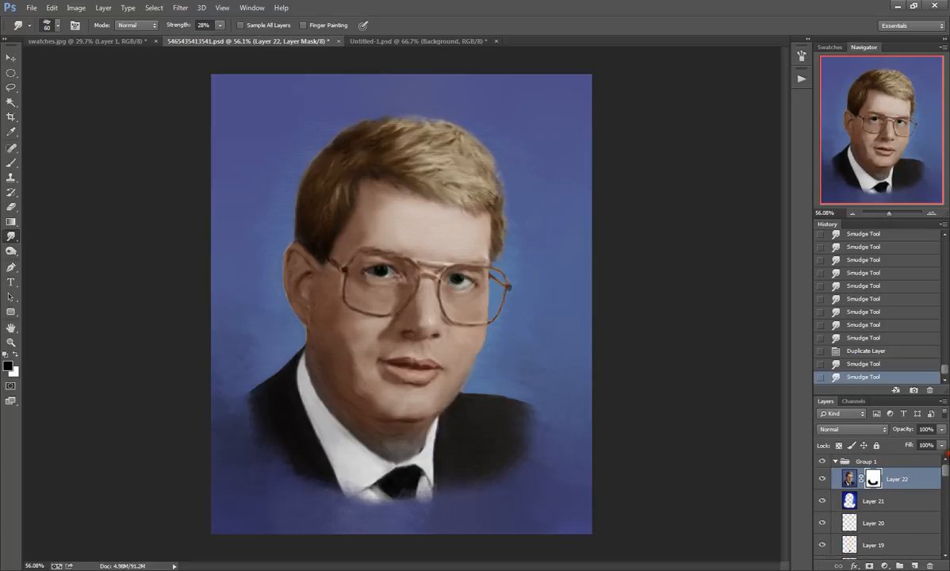
{"action": "left_click", "coordinate": [822, 478]}
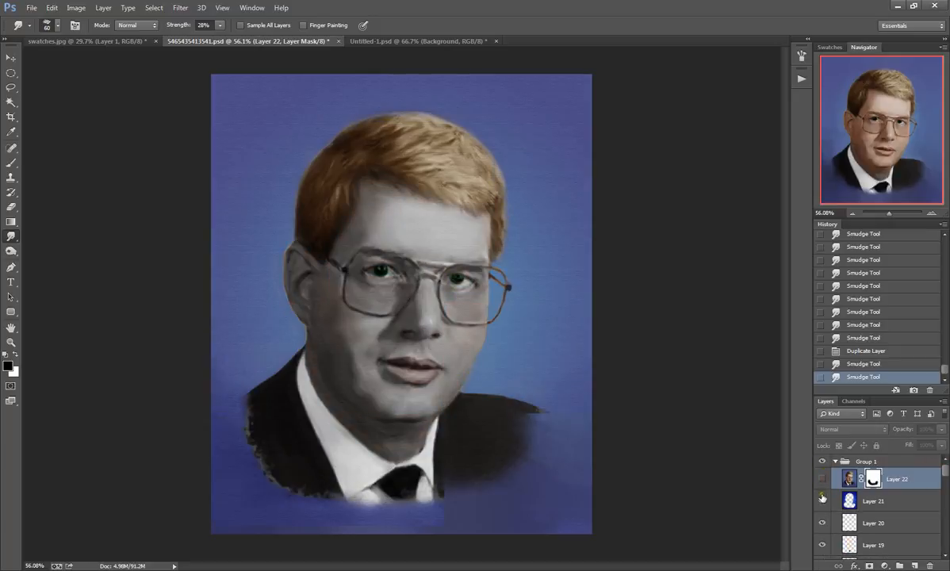
{"action": "left_click", "coordinate": [823, 499]}
{"action": "scroll", "coordinate": [828, 517], "scroll_direction": "down", "scroll_amount": 5}
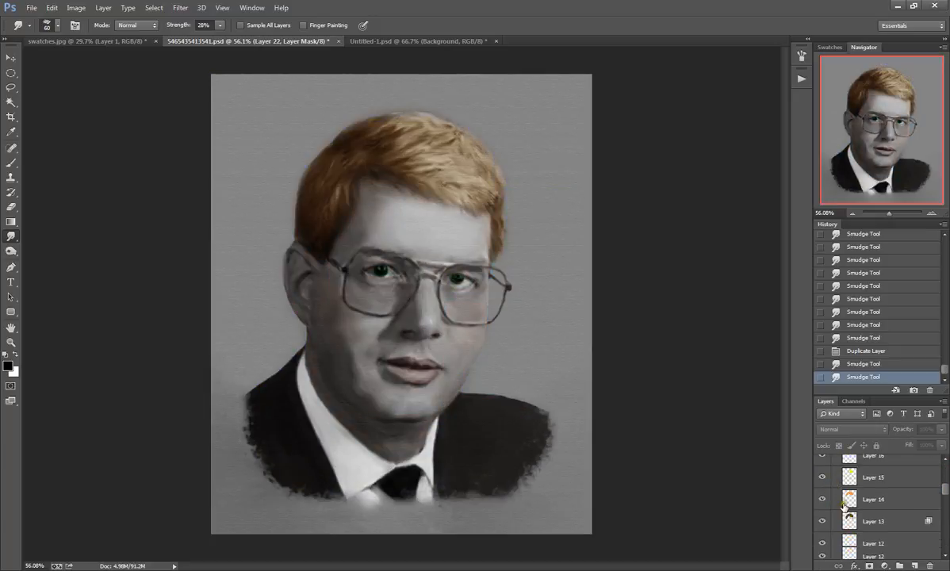
{"action": "scroll", "coordinate": [828, 521], "scroll_direction": "down", "scroll_amount": 4}
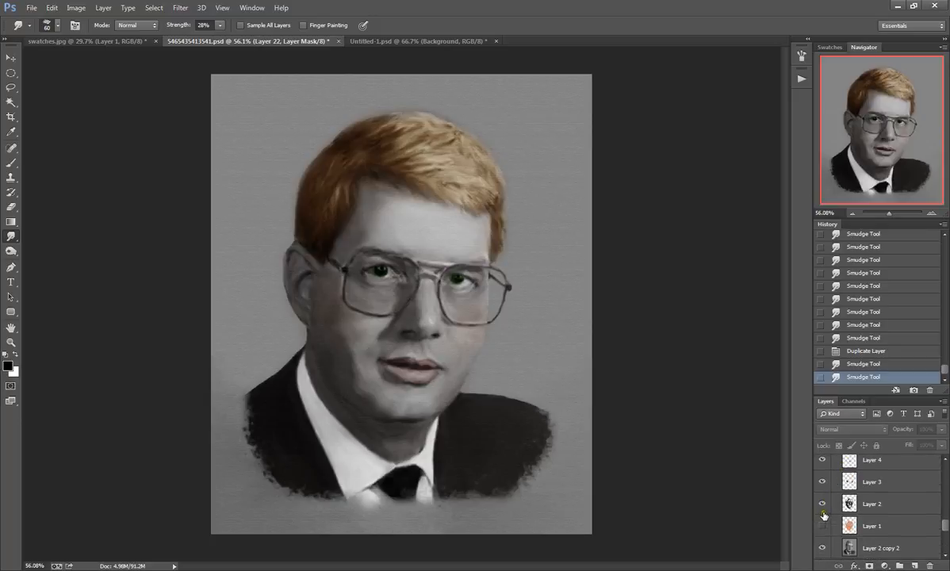
Step: Show Layer 1 again and toggle Layer 2 off and on to compare the shading on the face
{"action": "left_click", "coordinate": [821, 486]}
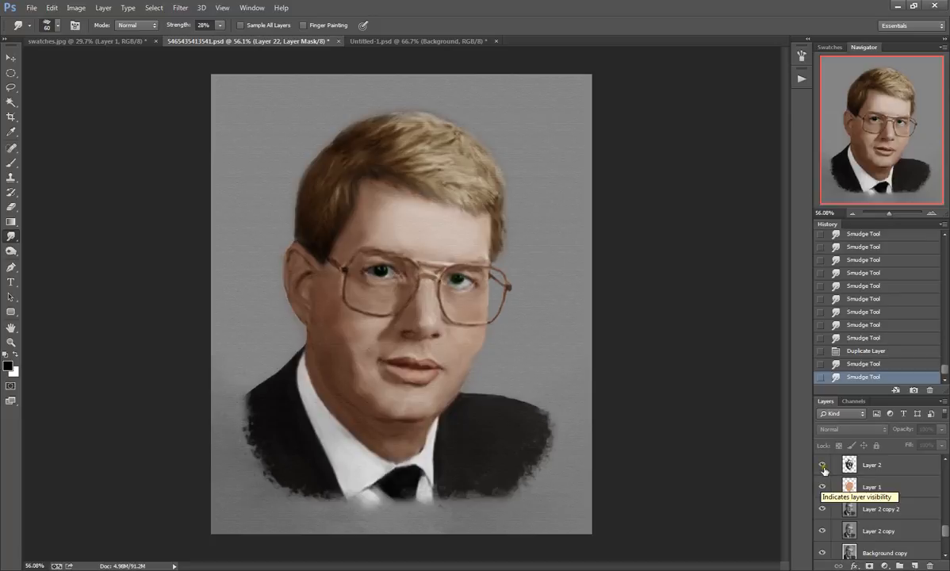
{"action": "left_click", "coordinate": [822, 465]}
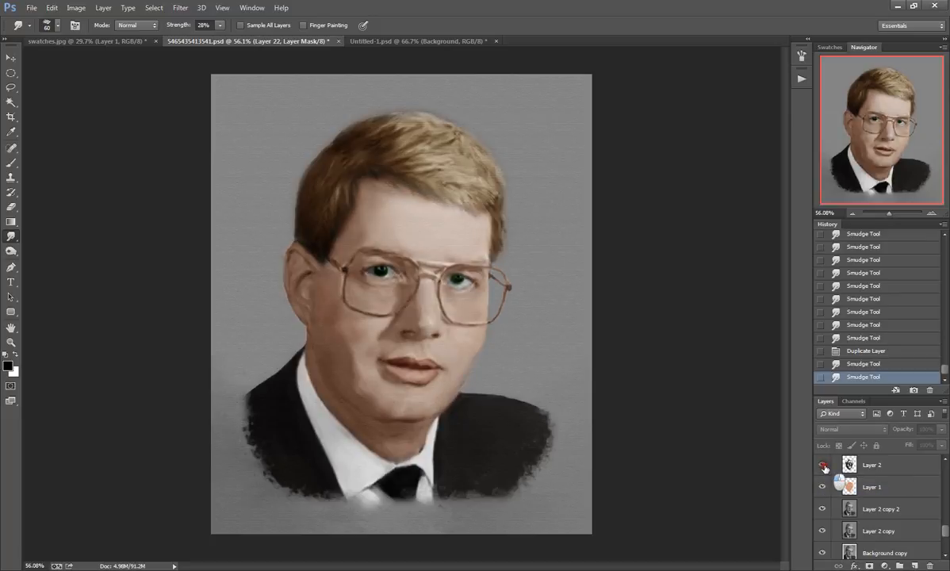
{"action": "left_click", "coordinate": [822, 465]}
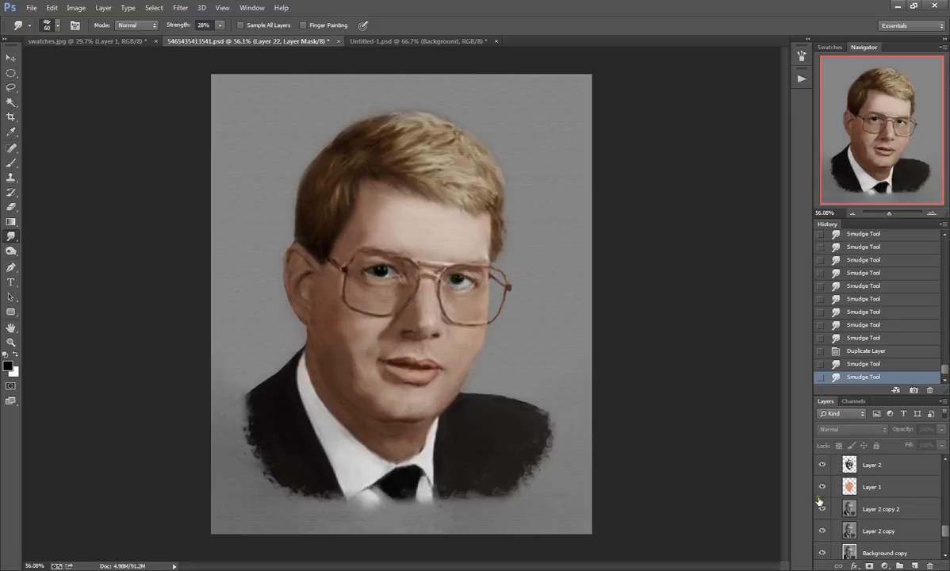
Step: Turn Layer 22 and Layer 21 back on in Group 1 to restore the finished portrait with its blue background
{"action": "scroll", "coordinate": [822, 484], "scroll_direction": "up", "scroll_amount": 3}
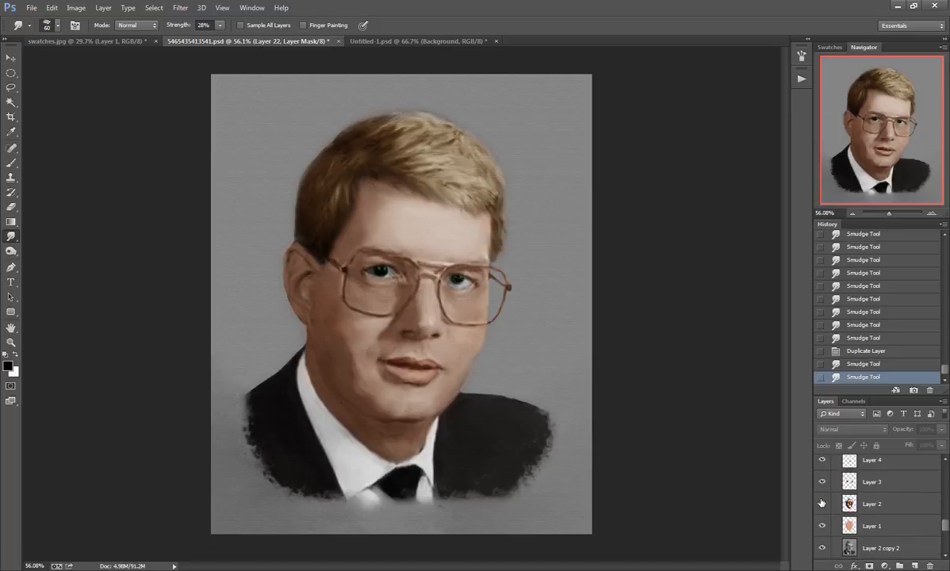
{"action": "scroll", "coordinate": [824, 502], "scroll_direction": "up", "scroll_amount": 6}
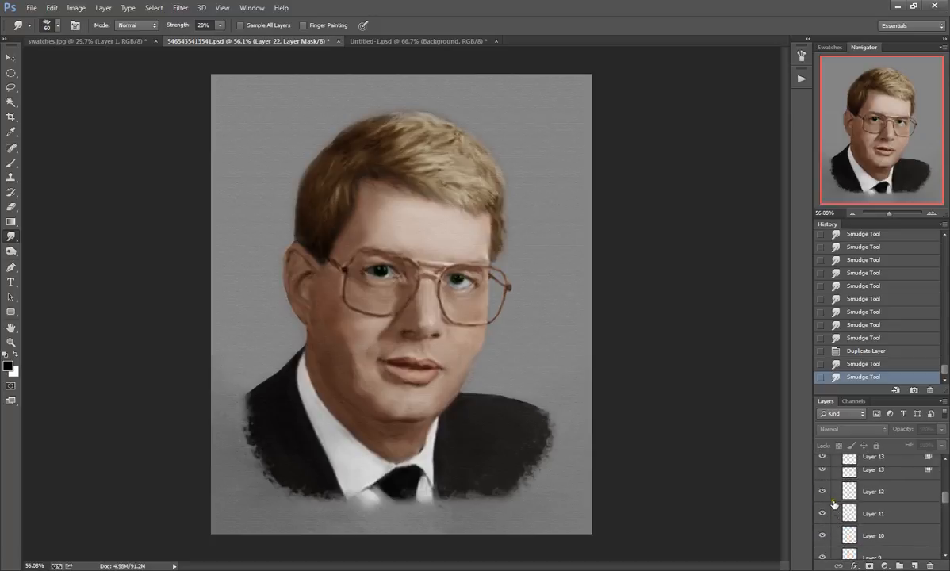
{"action": "scroll", "coordinate": [834, 503], "scroll_direction": "up", "scroll_amount": 5}
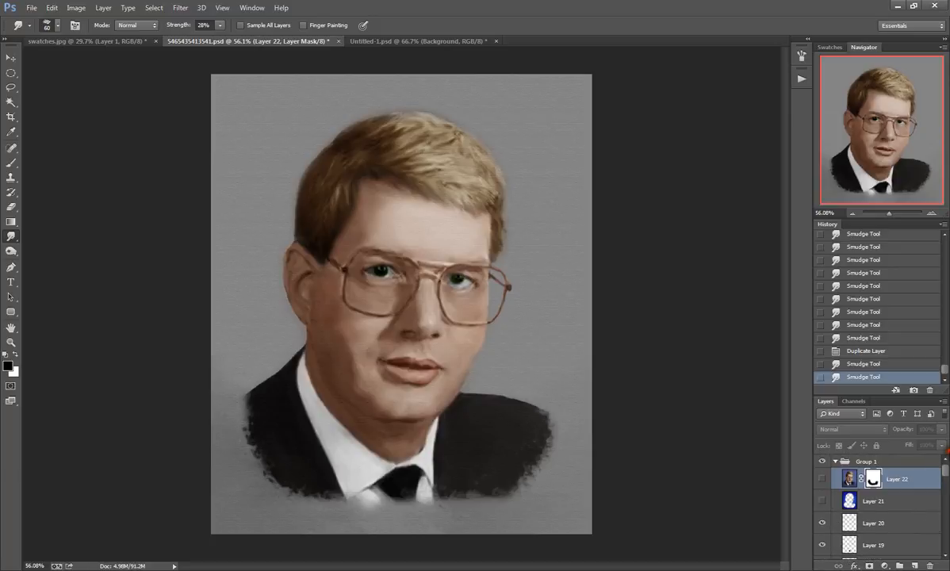
{"action": "left_click_drag", "start_coordinate": [822, 478], "coordinate": [825, 500]}
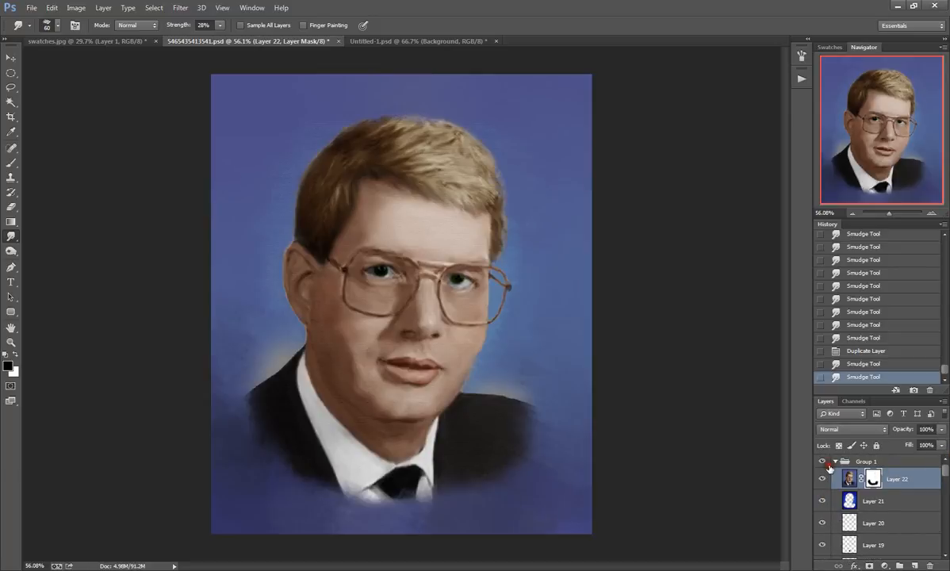
Step: Collapse and hide Group 1, and select the Background copy 4 layer and make it visible
{"action": "left_click", "coordinate": [822, 462]}
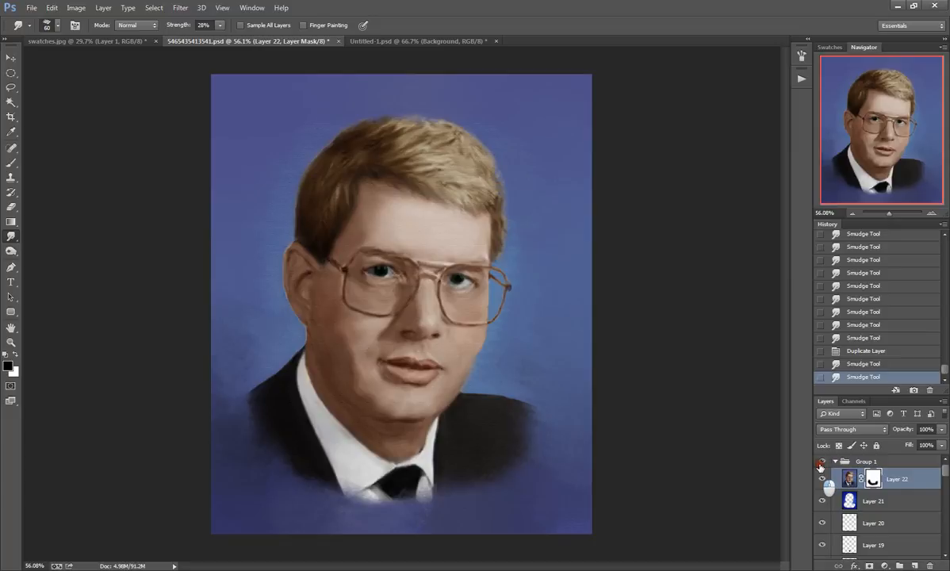
{"action": "left_click", "coordinate": [834, 461]}
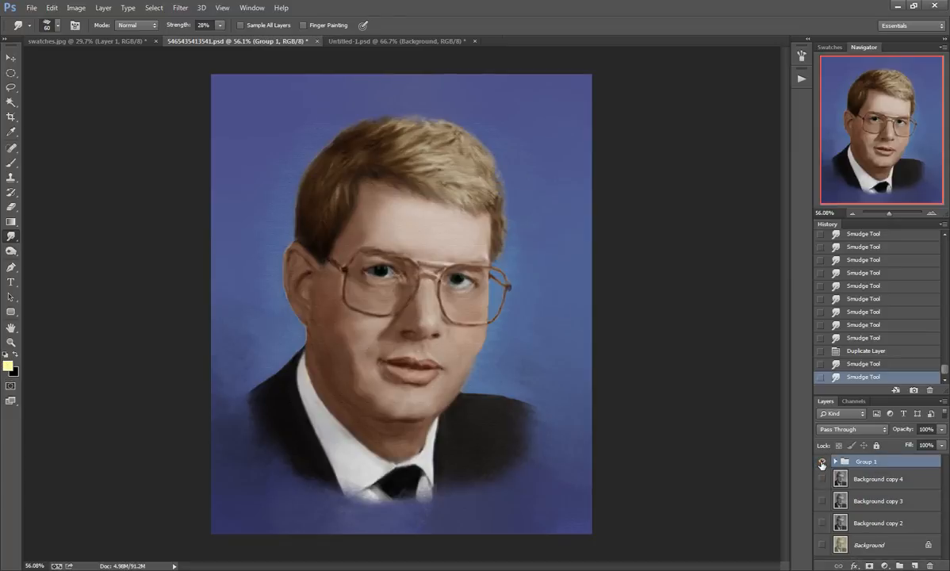
{"action": "left_click", "coordinate": [822, 463]}
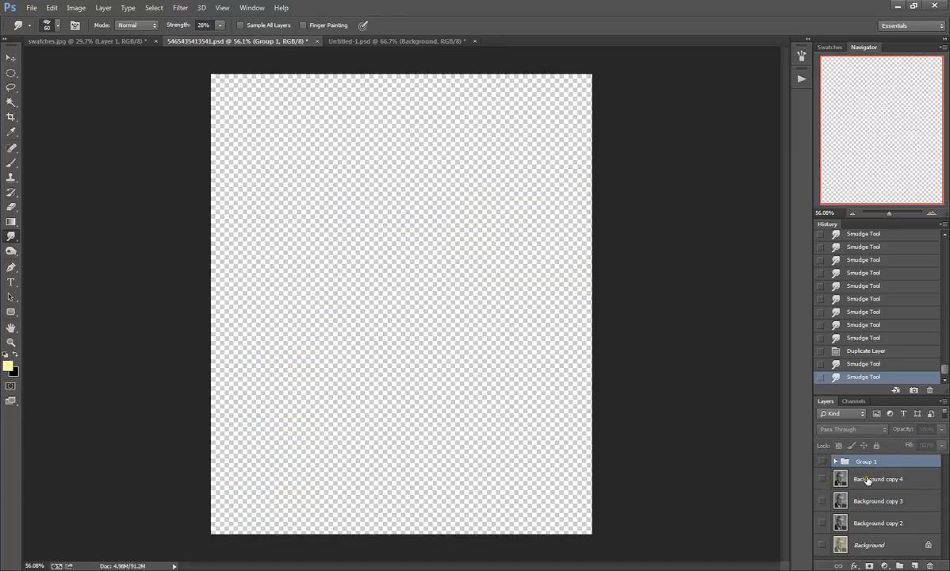
{"action": "left_click", "coordinate": [867, 480]}
{"action": "left_click", "coordinate": [822, 478]}
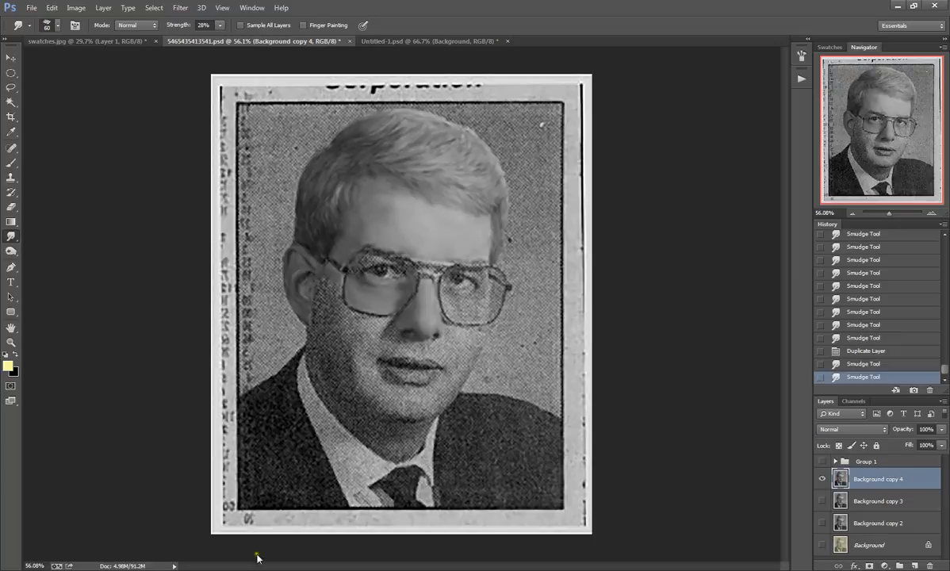
{"action": "left_click", "coordinate": [186, 569]}
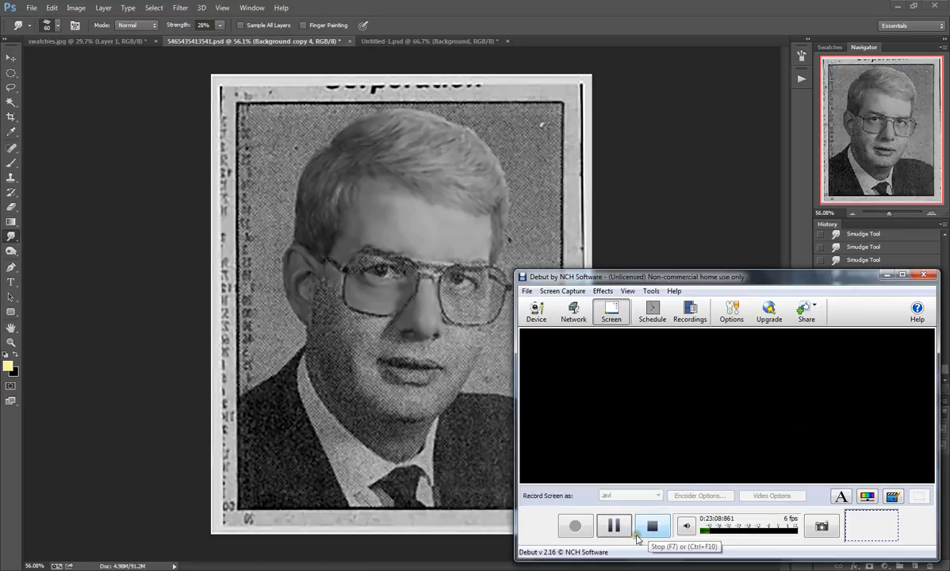
{"action": "left_click", "coordinate": [354, 46]}
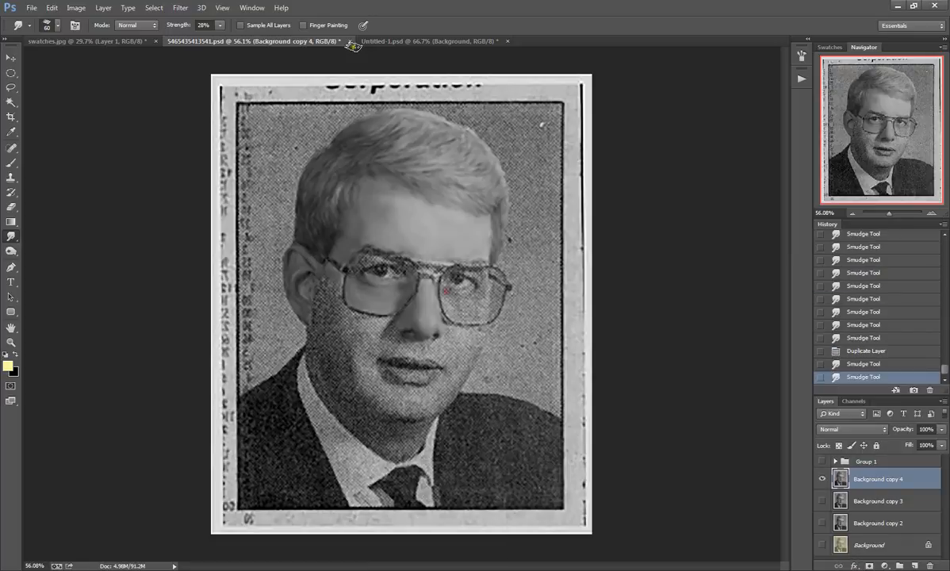
Step: Set the Smudge Tool to a soft round brush of 29 px with 0% hardness for the eye area
{"action": "left_click", "coordinate": [56, 25]}
{"action": "left_click", "coordinate": [23, 115]}
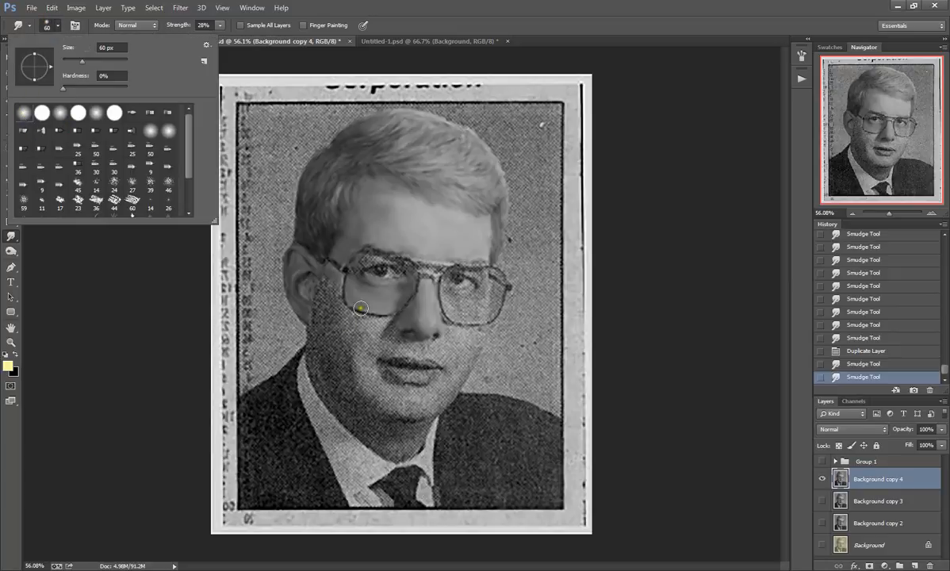
{"action": "scroll", "coordinate": [368, 301], "scroll_direction": "up", "scroll_amount": 1}
{"action": "scroll", "coordinate": [353, 269], "scroll_direction": "up", "scroll_amount": 9}
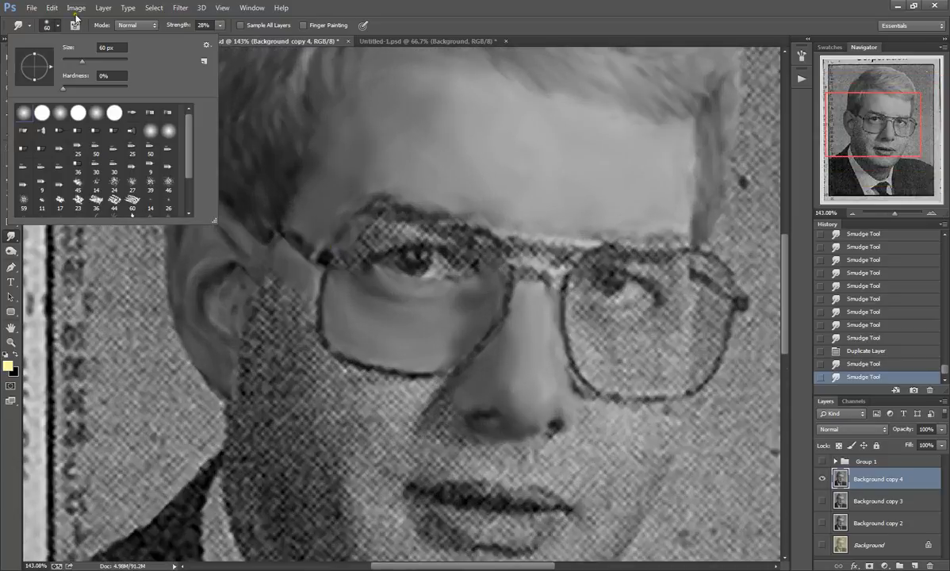
{"action": "left_click_drag", "start_coordinate": [81, 61], "coordinate": [74, 61]}
{"action": "key", "text": "bracketleft"}
Step: Smudge away the halftone dots around the eye nearest the visible ear, its lens edge and the bridge of the glasses
{"action": "mouse_move", "coordinate": [361, 247]}
{"action": "left_mouse_down"}
{"action": "mouse_move", "coordinate": [349, 274]}
{"action": "mouse_move", "coordinate": [356, 263]}
{"action": "mouse_move", "coordinate": [360, 273]}
{"action": "mouse_move", "coordinate": [350, 246]}
{"action": "mouse_move", "coordinate": [369, 230]}
{"action": "mouse_move", "coordinate": [382, 230]}
{"action": "mouse_move", "coordinate": [363, 239]}
{"action": "mouse_move", "coordinate": [394, 239]}
{"action": "mouse_move", "coordinate": [365, 223]}
{"action": "left_mouse_up"}
{"action": "mouse_move", "coordinate": [359, 232]}
{"action": "left_mouse_down"}
{"action": "mouse_move", "coordinate": [419, 230]}
{"action": "mouse_move", "coordinate": [430, 238]}
{"action": "mouse_move", "coordinate": [386, 239]}
{"action": "mouse_move", "coordinate": [452, 246]}
{"action": "mouse_move", "coordinate": [450, 237]}
{"action": "mouse_move", "coordinate": [475, 270]}
{"action": "mouse_move", "coordinate": [467, 257]}
{"action": "mouse_move", "coordinate": [478, 267]}
{"action": "mouse_move", "coordinate": [479, 246]}
{"action": "mouse_move", "coordinate": [502, 272]}
{"action": "mouse_move", "coordinate": [475, 237]}
{"action": "mouse_move", "coordinate": [444, 237]}
{"action": "mouse_move", "coordinate": [442, 268]}
{"action": "left_mouse_up"}
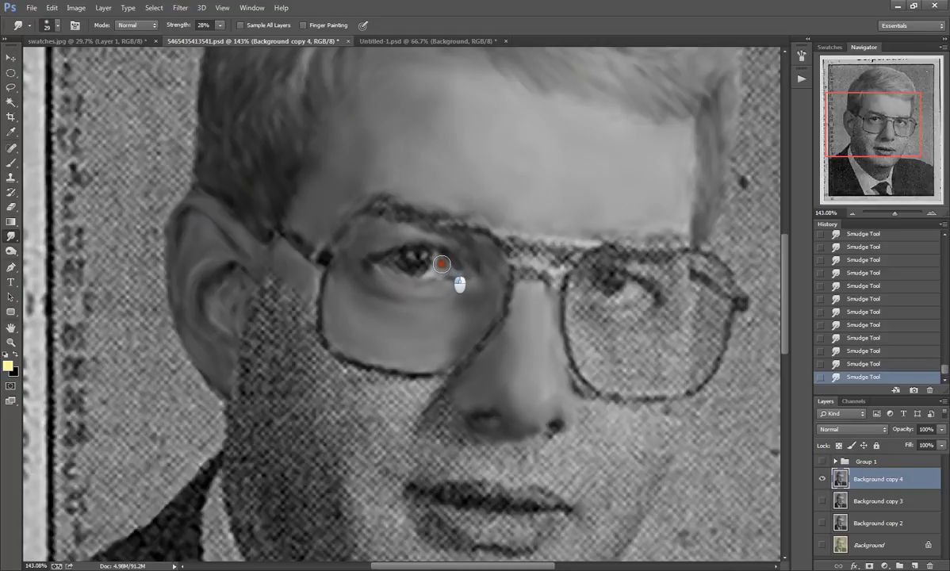
{"action": "left_click_drag", "start_coordinate": [442, 263], "coordinate": [399, 267]}
{"action": "mouse_move", "coordinate": [389, 282]}
{"action": "left_mouse_down"}
{"action": "mouse_move", "coordinate": [415, 265]}
{"action": "mouse_move", "coordinate": [438, 285]}
{"action": "left_mouse_up"}
{"action": "mouse_move", "coordinate": [400, 252]}
{"action": "left_mouse_down"}
{"action": "mouse_move", "coordinate": [397, 261]}
{"action": "mouse_move", "coordinate": [425, 238]}
{"action": "mouse_move", "coordinate": [372, 242]}
{"action": "mouse_move", "coordinate": [396, 243]}
{"action": "mouse_move", "coordinate": [359, 254]}
{"action": "left_mouse_up"}
{"action": "left_click_drag", "start_coordinate": [464, 257], "coordinate": [471, 244]}
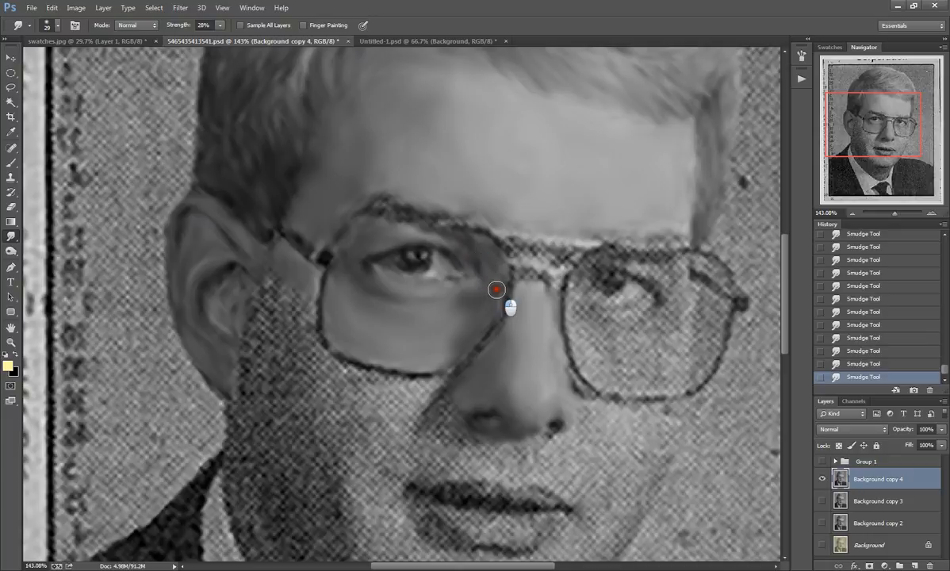
{"action": "left_click_drag", "start_coordinate": [496, 289], "coordinate": [453, 358]}
{"action": "mouse_move", "coordinate": [528, 258]}
{"action": "left_mouse_down"}
{"action": "mouse_move", "coordinate": [540, 255]}
{"action": "mouse_move", "coordinate": [493, 238]}
{"action": "mouse_move", "coordinate": [527, 254]}
{"action": "left_mouse_up"}
Step: Smudge the dots smooth on the other eye, its eyelids and the skin inside that lens up to the brow
{"action": "left_click_drag", "start_coordinate": [575, 287], "coordinate": [605, 303]}
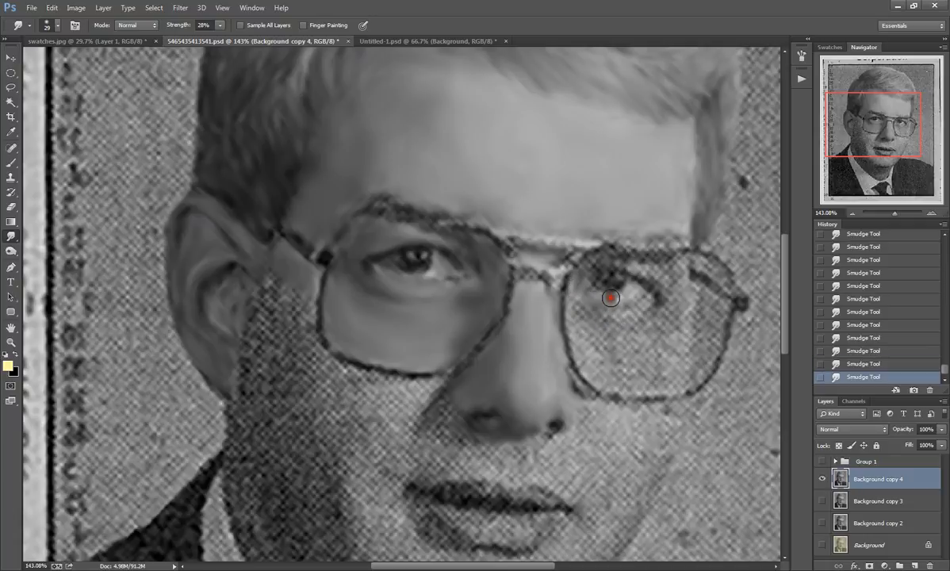
{"action": "mouse_move", "coordinate": [609, 301]}
{"action": "left_mouse_down"}
{"action": "mouse_move", "coordinate": [648, 304]}
{"action": "mouse_move", "coordinate": [602, 309]}
{"action": "mouse_move", "coordinate": [632, 313]}
{"action": "mouse_move", "coordinate": [579, 303]}
{"action": "mouse_move", "coordinate": [575, 316]}
{"action": "mouse_move", "coordinate": [572, 307]}
{"action": "mouse_move", "coordinate": [594, 376]}
{"action": "mouse_move", "coordinate": [592, 368]}
{"action": "mouse_move", "coordinate": [622, 380]}
{"action": "mouse_move", "coordinate": [596, 374]}
{"action": "mouse_move", "coordinate": [617, 382]}
{"action": "mouse_move", "coordinate": [609, 374]}
{"action": "mouse_move", "coordinate": [617, 360]}
{"action": "mouse_move", "coordinate": [602, 347]}
{"action": "mouse_move", "coordinate": [620, 349]}
{"action": "mouse_move", "coordinate": [589, 320]}
{"action": "mouse_move", "coordinate": [619, 333]}
{"action": "mouse_move", "coordinate": [617, 324]}
{"action": "mouse_move", "coordinate": [648, 317]}
{"action": "mouse_move", "coordinate": [646, 340]}
{"action": "mouse_move", "coordinate": [605, 364]}
{"action": "mouse_move", "coordinate": [645, 382]}
{"action": "mouse_move", "coordinate": [630, 382]}
{"action": "mouse_move", "coordinate": [630, 331]}
{"action": "mouse_move", "coordinate": [646, 351]}
{"action": "mouse_move", "coordinate": [639, 341]}
{"action": "mouse_move", "coordinate": [595, 358]}
{"action": "mouse_move", "coordinate": [609, 361]}
{"action": "mouse_move", "coordinate": [615, 347]}
{"action": "mouse_move", "coordinate": [647, 384]}
{"action": "mouse_move", "coordinate": [678, 381]}
{"action": "mouse_move", "coordinate": [670, 383]}
{"action": "mouse_move", "coordinate": [654, 305]}
{"action": "mouse_move", "coordinate": [650, 323]}
{"action": "mouse_move", "coordinate": [666, 310]}
{"action": "mouse_move", "coordinate": [672, 367]}
{"action": "mouse_move", "coordinate": [666, 333]}
{"action": "mouse_move", "coordinate": [649, 373]}
{"action": "mouse_move", "coordinate": [625, 367]}
{"action": "mouse_move", "coordinate": [667, 358]}
{"action": "mouse_move", "coordinate": [672, 314]}
{"action": "mouse_move", "coordinate": [668, 358]}
{"action": "mouse_move", "coordinate": [680, 314]}
{"action": "mouse_move", "coordinate": [679, 346]}
{"action": "mouse_move", "coordinate": [673, 325]}
{"action": "mouse_move", "coordinate": [619, 361]}
{"action": "mouse_move", "coordinate": [630, 376]}
{"action": "mouse_move", "coordinate": [670, 328]}
{"action": "mouse_move", "coordinate": [669, 281]}
{"action": "mouse_move", "coordinate": [695, 314]}
{"action": "left_mouse_up"}
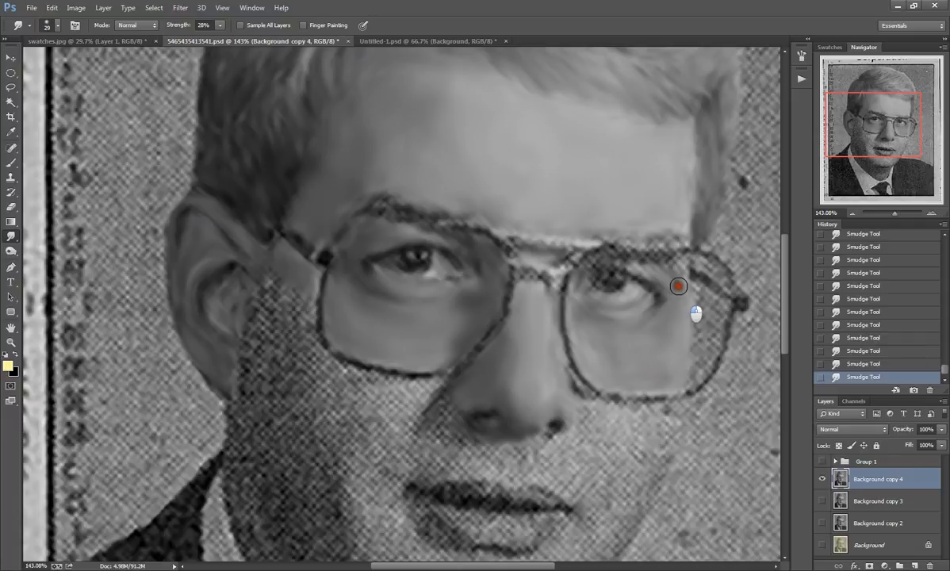
{"action": "mouse_move", "coordinate": [680, 266]}
{"action": "left_mouse_down"}
{"action": "mouse_move", "coordinate": [646, 261]}
{"action": "mouse_move", "coordinate": [628, 266]}
{"action": "mouse_move", "coordinate": [653, 277]}
{"action": "mouse_move", "coordinate": [623, 264]}
{"action": "left_mouse_up"}
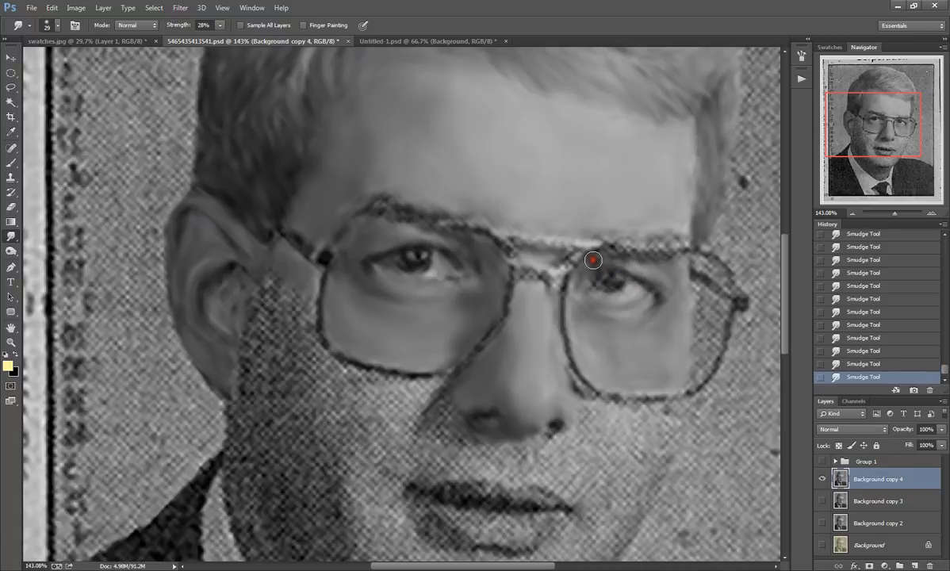
{"action": "mouse_move", "coordinate": [603, 260]}
{"action": "left_mouse_down"}
{"action": "mouse_move", "coordinate": [641, 264]}
{"action": "mouse_move", "coordinate": [613, 264]}
{"action": "mouse_move", "coordinate": [649, 287]}
{"action": "mouse_move", "coordinate": [643, 300]}
{"action": "mouse_move", "coordinate": [639, 287]}
{"action": "mouse_move", "coordinate": [654, 295]}
{"action": "mouse_move", "coordinate": [645, 285]}
{"action": "mouse_move", "coordinate": [658, 299]}
{"action": "mouse_move", "coordinate": [630, 288]}
{"action": "mouse_move", "coordinate": [628, 307]}
{"action": "mouse_move", "coordinate": [648, 296]}
{"action": "mouse_move", "coordinate": [615, 300]}
{"action": "left_mouse_up"}
{"action": "mouse_move", "coordinate": [603, 279]}
{"action": "left_mouse_down"}
{"action": "mouse_move", "coordinate": [617, 303]}
{"action": "mouse_move", "coordinate": [592, 273]}
{"action": "mouse_move", "coordinate": [655, 265]}
{"action": "mouse_move", "coordinate": [597, 265]}
{"action": "mouse_move", "coordinate": [700, 222]}
{"action": "mouse_move", "coordinate": [642, 233]}
{"action": "mouse_move", "coordinate": [684, 233]}
{"action": "mouse_move", "coordinate": [667, 237]}
{"action": "mouse_move", "coordinate": [611, 229]}
{"action": "left_mouse_up"}
Step: Smooth the eyebrow above the first eye, the skin beneath that eye and the side of the nose with the Smudge Tool
{"action": "mouse_move", "coordinate": [385, 199]}
{"action": "left_mouse_down"}
{"action": "mouse_move", "coordinate": [489, 222]}
{"action": "mouse_move", "coordinate": [470, 210]}
{"action": "mouse_move", "coordinate": [477, 215]}
{"action": "mouse_move", "coordinate": [481, 201]}
{"action": "mouse_move", "coordinate": [480, 220]}
{"action": "mouse_move", "coordinate": [506, 208]}
{"action": "mouse_move", "coordinate": [532, 218]}
{"action": "mouse_move", "coordinate": [487, 215]}
{"action": "mouse_move", "coordinate": [442, 195]}
{"action": "left_mouse_up"}
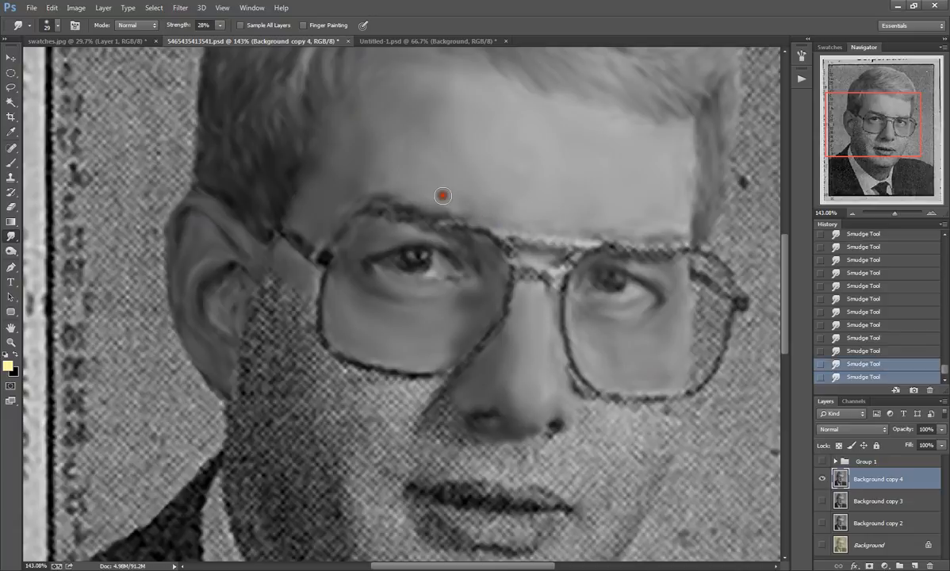
{"action": "mouse_move", "coordinate": [353, 190]}
{"action": "left_mouse_down"}
{"action": "mouse_move", "coordinate": [333, 221]}
{"action": "mouse_move", "coordinate": [352, 189]}
{"action": "mouse_move", "coordinate": [333, 204]}
{"action": "mouse_move", "coordinate": [320, 237]}
{"action": "mouse_move", "coordinate": [318, 229]}
{"action": "mouse_move", "coordinate": [356, 233]}
{"action": "mouse_move", "coordinate": [359, 242]}
{"action": "mouse_move", "coordinate": [364, 228]}
{"action": "mouse_move", "coordinate": [344, 267]}
{"action": "mouse_move", "coordinate": [339, 241]}
{"action": "mouse_move", "coordinate": [359, 231]}
{"action": "mouse_move", "coordinate": [394, 235]}
{"action": "mouse_move", "coordinate": [366, 225]}
{"action": "mouse_move", "coordinate": [405, 224]}
{"action": "left_mouse_up"}
{"action": "mouse_move", "coordinate": [486, 278]}
{"action": "left_mouse_down"}
{"action": "mouse_move", "coordinate": [431, 278]}
{"action": "mouse_move", "coordinate": [458, 278]}
{"action": "mouse_move", "coordinate": [418, 294]}
{"action": "left_mouse_up"}
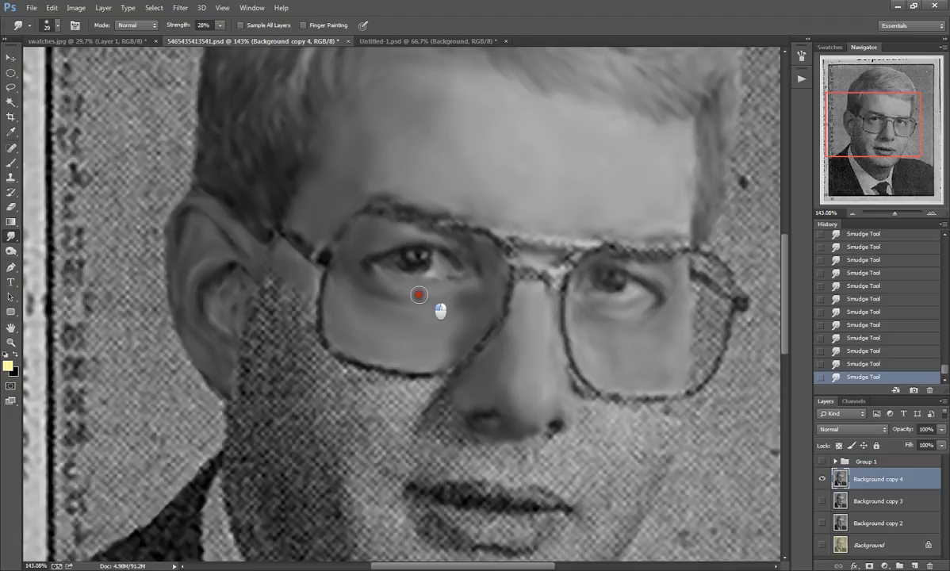
{"action": "left_click_drag", "start_coordinate": [428, 331], "coordinate": [433, 341]}
{"action": "left_click_drag", "start_coordinate": [486, 364], "coordinate": [489, 355]}
Step: Smudge the lower rim of the lens farthest from the ear and the cheek skin just below it, beside the nose
{"action": "mouse_move", "coordinate": [630, 389]}
{"action": "left_mouse_down"}
{"action": "mouse_move", "coordinate": [666, 384]}
{"action": "mouse_move", "coordinate": [626, 377]}
{"action": "left_mouse_up"}
{"action": "mouse_move", "coordinate": [580, 401]}
{"action": "left_mouse_down"}
{"action": "mouse_move", "coordinate": [566, 378]}
{"action": "mouse_move", "coordinate": [594, 417]}
{"action": "mouse_move", "coordinate": [585, 402]}
{"action": "mouse_move", "coordinate": [603, 404]}
{"action": "mouse_move", "coordinate": [589, 401]}
{"action": "mouse_move", "coordinate": [605, 453]}
{"action": "mouse_move", "coordinate": [580, 411]}
{"action": "mouse_move", "coordinate": [586, 436]}
{"action": "mouse_move", "coordinate": [585, 417]}
{"action": "mouse_move", "coordinate": [603, 408]}
{"action": "mouse_move", "coordinate": [667, 411]}
{"action": "mouse_move", "coordinate": [653, 422]}
{"action": "mouse_move", "coordinate": [677, 409]}
{"action": "mouse_move", "coordinate": [668, 434]}
{"action": "mouse_move", "coordinate": [678, 407]}
{"action": "mouse_move", "coordinate": [646, 418]}
{"action": "mouse_move", "coordinate": [639, 409]}
{"action": "mouse_move", "coordinate": [668, 411]}
{"action": "mouse_move", "coordinate": [647, 424]}
{"action": "left_mouse_up"}
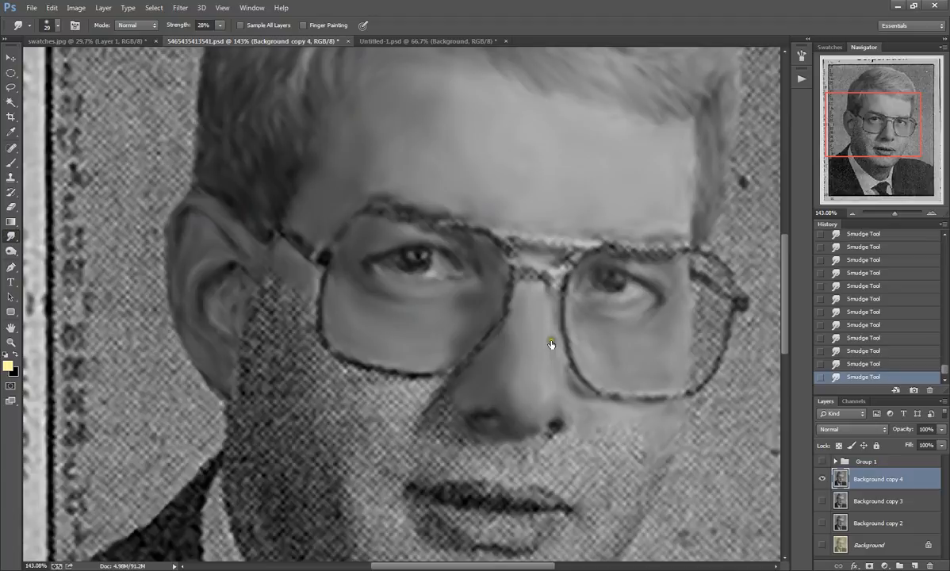
{"action": "left_click_drag", "start_coordinate": [860, 133], "coordinate": [868, 160]}
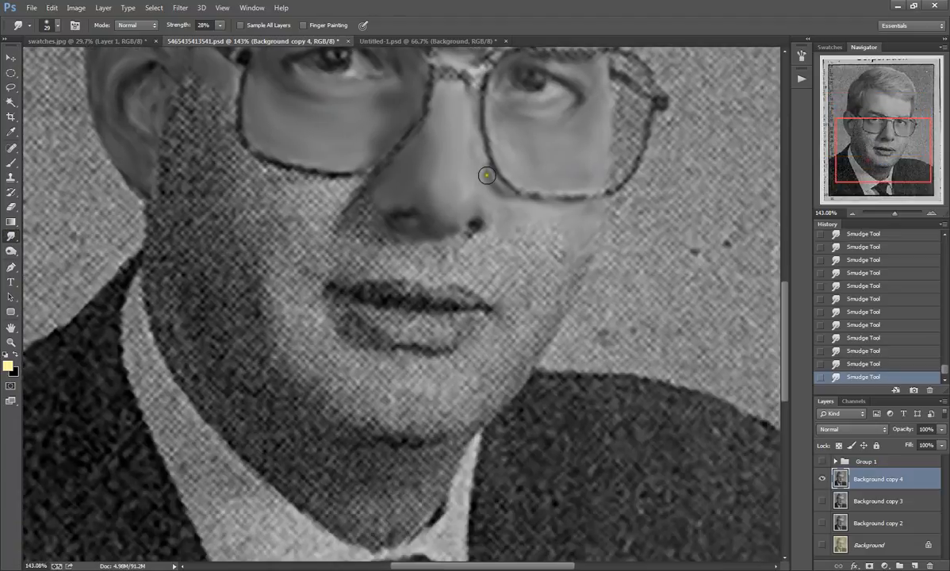
{"action": "mouse_move", "coordinate": [482, 239]}
{"action": "left_mouse_down"}
{"action": "mouse_move", "coordinate": [520, 246]}
{"action": "mouse_move", "coordinate": [523, 227]}
{"action": "mouse_move", "coordinate": [505, 248]}
{"action": "mouse_move", "coordinate": [506, 232]}
{"action": "mouse_move", "coordinate": [528, 242]}
{"action": "mouse_move", "coordinate": [551, 219]}
{"action": "left_mouse_up"}
Step: Set the smudge brush to 47 px and smooth the dots on the cheek farthest from the ear, the jaw edge and the chin
{"action": "left_click", "coordinate": [51, 29]}
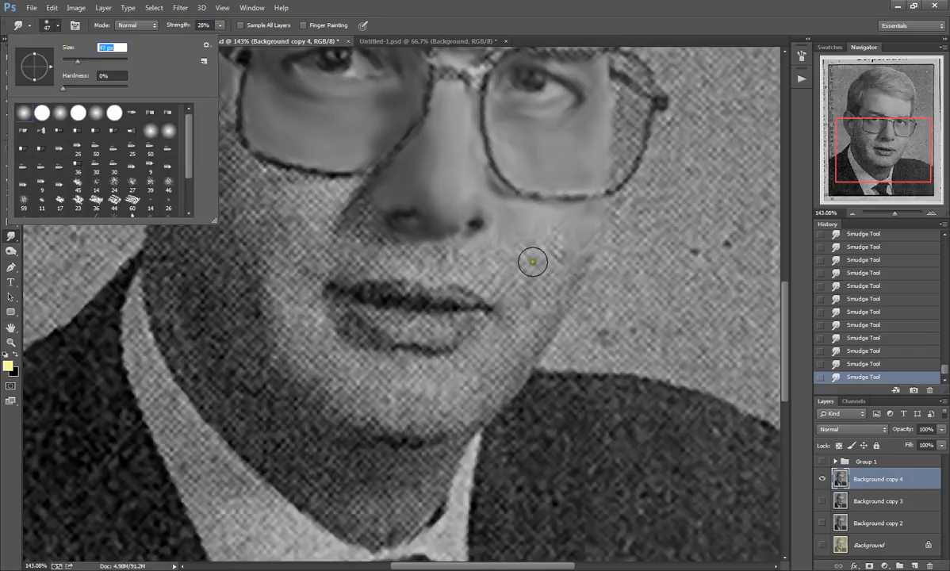
{"action": "mouse_move", "coordinate": [532, 261]}
{"action": "left_mouse_down"}
{"action": "mouse_move", "coordinate": [566, 278]}
{"action": "mouse_move", "coordinate": [547, 229]}
{"action": "mouse_move", "coordinate": [547, 248]}
{"action": "mouse_move", "coordinate": [585, 226]}
{"action": "mouse_move", "coordinate": [570, 263]}
{"action": "mouse_move", "coordinate": [583, 219]}
{"action": "mouse_move", "coordinate": [555, 233]}
{"action": "mouse_move", "coordinate": [538, 263]}
{"action": "mouse_move", "coordinate": [514, 231]}
{"action": "mouse_move", "coordinate": [492, 255]}
{"action": "mouse_move", "coordinate": [526, 289]}
{"action": "mouse_move", "coordinate": [543, 292]}
{"action": "mouse_move", "coordinate": [567, 276]}
{"action": "mouse_move", "coordinate": [541, 309]}
{"action": "mouse_move", "coordinate": [526, 284]}
{"action": "mouse_move", "coordinate": [519, 297]}
{"action": "mouse_move", "coordinate": [530, 305]}
{"action": "mouse_move", "coordinate": [475, 263]}
{"action": "mouse_move", "coordinate": [482, 254]}
{"action": "mouse_move", "coordinate": [466, 255]}
{"action": "mouse_move", "coordinate": [493, 284]}
{"action": "mouse_move", "coordinate": [486, 265]}
{"action": "mouse_move", "coordinate": [479, 275]}
{"action": "mouse_move", "coordinate": [460, 262]}
{"action": "left_mouse_up"}
{"action": "mouse_move", "coordinate": [497, 346]}
{"action": "left_mouse_down"}
{"action": "mouse_move", "coordinate": [513, 318]}
{"action": "mouse_move", "coordinate": [534, 326]}
{"action": "mouse_move", "coordinate": [528, 344]}
{"action": "mouse_move", "coordinate": [581, 243]}
{"action": "mouse_move", "coordinate": [547, 326]}
{"action": "mouse_move", "coordinate": [523, 345]}
{"action": "mouse_move", "coordinate": [574, 254]}
{"action": "mouse_move", "coordinate": [547, 270]}
{"action": "left_mouse_up"}
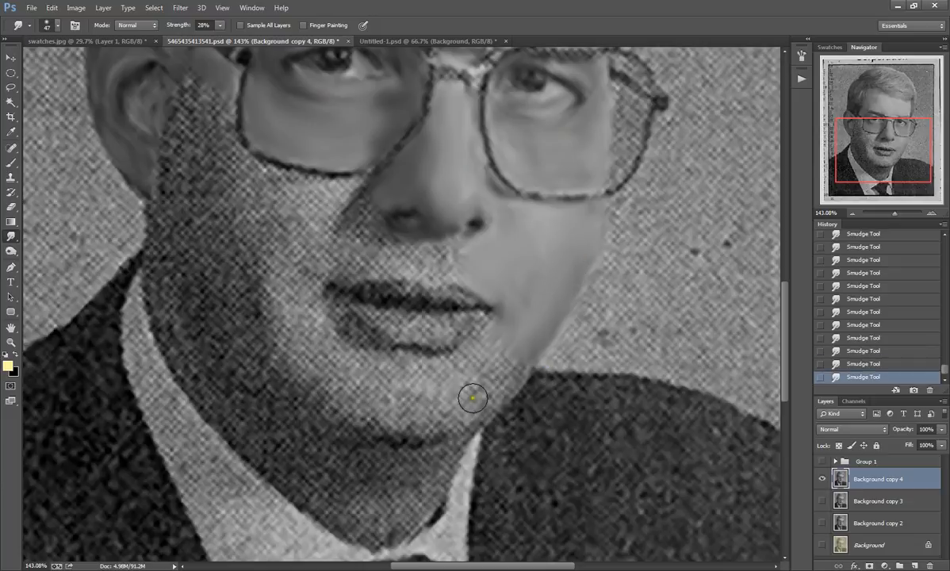
{"action": "mouse_move", "coordinate": [471, 394]}
{"action": "left_mouse_down"}
{"action": "mouse_move", "coordinate": [483, 399]}
{"action": "mouse_move", "coordinate": [513, 365]}
{"action": "mouse_move", "coordinate": [465, 406]}
{"action": "left_mouse_up"}
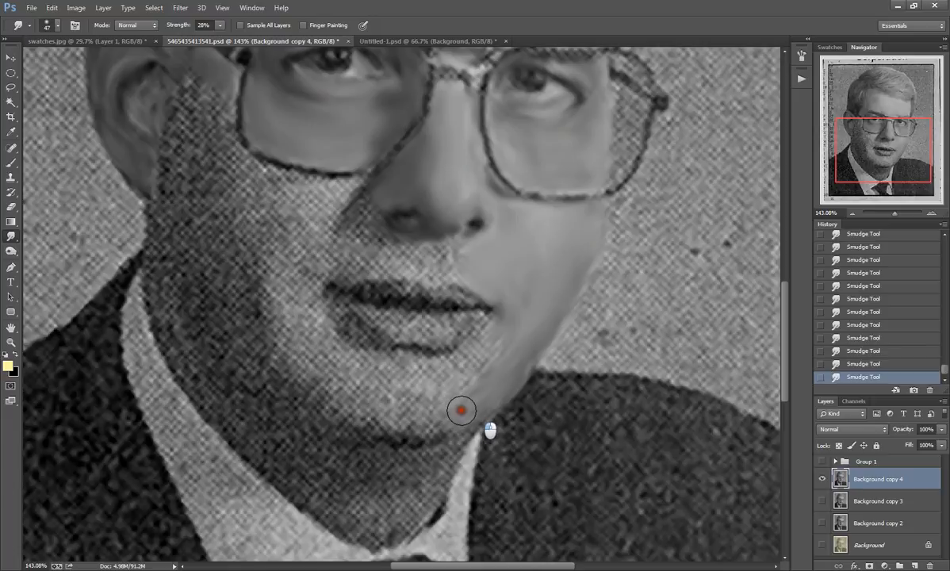
{"action": "mouse_move", "coordinate": [460, 411]}
{"action": "left_mouse_down"}
{"action": "mouse_move", "coordinate": [492, 370]}
{"action": "mouse_move", "coordinate": [508, 371]}
{"action": "mouse_move", "coordinate": [520, 332]}
{"action": "mouse_move", "coordinate": [463, 356]}
{"action": "mouse_move", "coordinate": [496, 327]}
{"action": "mouse_move", "coordinate": [482, 368]}
{"action": "mouse_move", "coordinate": [468, 357]}
{"action": "mouse_move", "coordinate": [454, 401]}
{"action": "mouse_move", "coordinate": [435, 418]}
{"action": "mouse_move", "coordinate": [405, 423]}
{"action": "mouse_move", "coordinate": [429, 422]}
{"action": "mouse_move", "coordinate": [423, 402]}
{"action": "mouse_move", "coordinate": [446, 395]}
{"action": "mouse_move", "coordinate": [418, 391]}
{"action": "mouse_move", "coordinate": [445, 388]}
{"action": "mouse_move", "coordinate": [419, 369]}
{"action": "mouse_move", "coordinate": [461, 365]}
{"action": "mouse_move", "coordinate": [429, 379]}
{"action": "mouse_move", "coordinate": [396, 370]}
{"action": "mouse_move", "coordinate": [439, 368]}
{"action": "mouse_move", "coordinate": [409, 361]}
{"action": "mouse_move", "coordinate": [421, 376]}
{"action": "mouse_move", "coordinate": [393, 369]}
{"action": "mouse_move", "coordinate": [434, 383]}
{"action": "mouse_move", "coordinate": [408, 417]}
{"action": "mouse_move", "coordinate": [446, 416]}
{"action": "mouse_move", "coordinate": [397, 418]}
{"action": "mouse_move", "coordinate": [350, 398]}
{"action": "mouse_move", "coordinate": [378, 408]}
{"action": "mouse_move", "coordinate": [388, 407]}
{"action": "mouse_move", "coordinate": [373, 405]}
{"action": "mouse_move", "coordinate": [377, 399]}
{"action": "mouse_move", "coordinate": [453, 403]}
{"action": "mouse_move", "coordinate": [417, 418]}
{"action": "mouse_move", "coordinate": [387, 375]}
{"action": "mouse_move", "coordinate": [397, 367]}
{"action": "mouse_move", "coordinate": [344, 346]}
{"action": "mouse_move", "coordinate": [359, 339]}
{"action": "mouse_move", "coordinate": [328, 337]}
{"action": "mouse_move", "coordinate": [360, 371]}
{"action": "mouse_move", "coordinate": [333, 391]}
{"action": "mouse_move", "coordinate": [320, 367]}
{"action": "mouse_move", "coordinate": [419, 423]}
{"action": "left_mouse_up"}
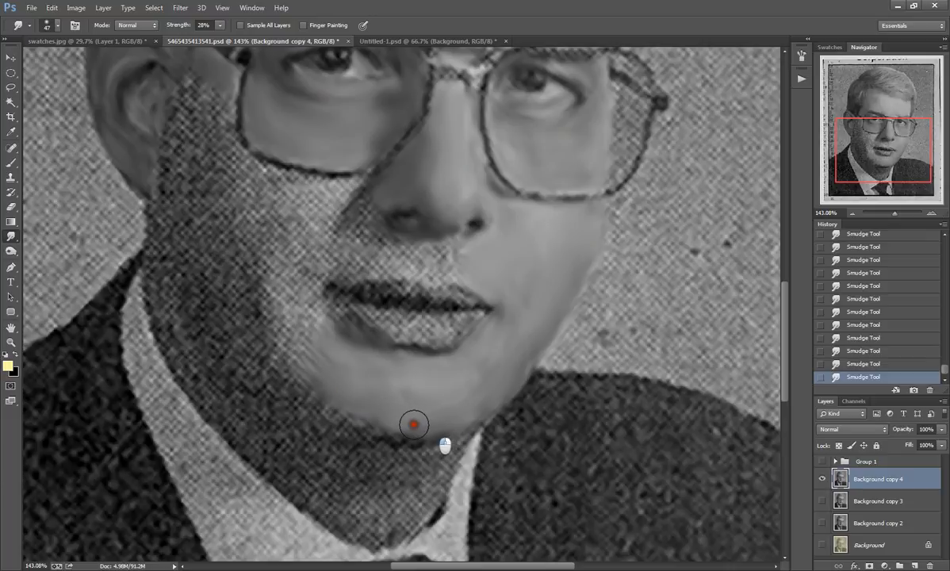
{"action": "mouse_move", "coordinate": [324, 361]}
{"action": "left_mouse_down"}
{"action": "mouse_move", "coordinate": [288, 331]}
{"action": "mouse_move", "coordinate": [290, 356]}
{"action": "mouse_move", "coordinate": [315, 373]}
{"action": "mouse_move", "coordinate": [310, 364]}
{"action": "mouse_move", "coordinate": [318, 382]}
{"action": "mouse_move", "coordinate": [310, 382]}
{"action": "mouse_move", "coordinate": [327, 359]}
{"action": "mouse_move", "coordinate": [324, 368]}
{"action": "mouse_move", "coordinate": [292, 336]}
{"action": "mouse_move", "coordinate": [317, 320]}
{"action": "mouse_move", "coordinate": [302, 298]}
{"action": "mouse_move", "coordinate": [306, 328]}
{"action": "mouse_move", "coordinate": [288, 328]}
{"action": "mouse_move", "coordinate": [279, 308]}
{"action": "mouse_move", "coordinate": [286, 295]}
{"action": "mouse_move", "coordinate": [310, 319]}
{"action": "mouse_move", "coordinate": [312, 310]}
{"action": "mouse_move", "coordinate": [316, 343]}
{"action": "mouse_move", "coordinate": [278, 303]}
{"action": "mouse_move", "coordinate": [287, 320]}
{"action": "mouse_move", "coordinate": [340, 371]}
{"action": "mouse_move", "coordinate": [278, 306]}
{"action": "left_mouse_up"}
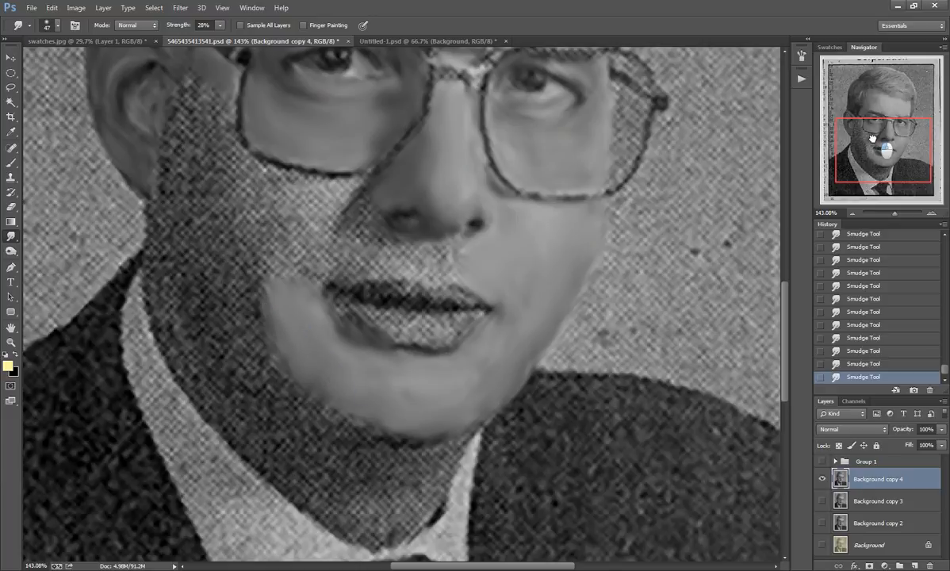
Step: Smudge the cheek between the mouth corner, the nose and the lower rim of the lens nearest the ear
{"action": "left_click_drag", "start_coordinate": [872, 139], "coordinate": [847, 128]}
{"action": "mouse_move", "coordinate": [468, 341]}
{"action": "left_mouse_down"}
{"action": "mouse_move", "coordinate": [424, 346]}
{"action": "mouse_move", "coordinate": [462, 279]}
{"action": "mouse_move", "coordinate": [458, 290]}
{"action": "mouse_move", "coordinate": [479, 290]}
{"action": "mouse_move", "coordinate": [525, 358]}
{"action": "mouse_move", "coordinate": [517, 342]}
{"action": "mouse_move", "coordinate": [490, 357]}
{"action": "mouse_move", "coordinate": [473, 333]}
{"action": "mouse_move", "coordinate": [459, 352]}
{"action": "mouse_move", "coordinate": [484, 355]}
{"action": "mouse_move", "coordinate": [466, 350]}
{"action": "mouse_move", "coordinate": [468, 367]}
{"action": "mouse_move", "coordinate": [447, 350]}
{"action": "mouse_move", "coordinate": [435, 354]}
{"action": "mouse_move", "coordinate": [429, 379]}
{"action": "left_mouse_up"}
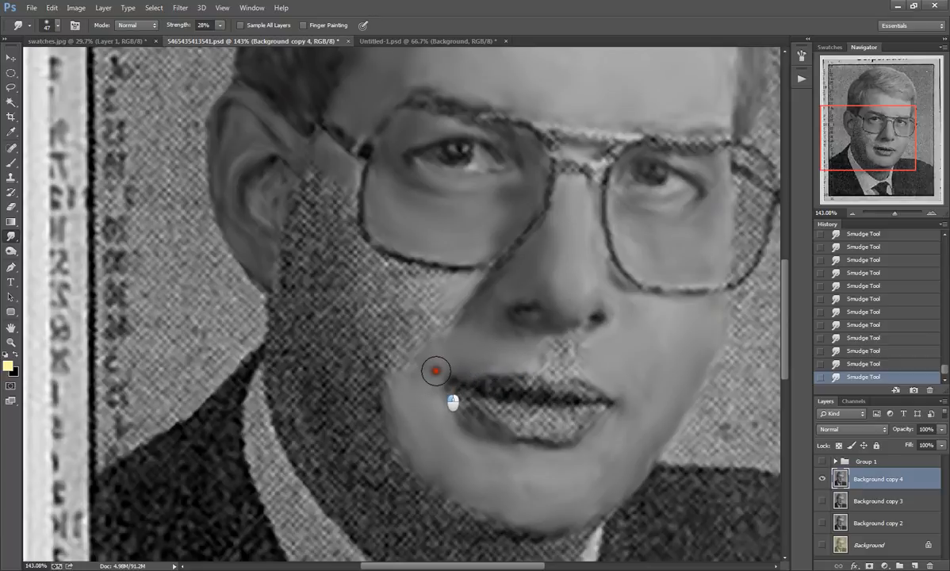
{"action": "mouse_move", "coordinate": [494, 358]}
{"action": "left_mouse_down"}
{"action": "mouse_move", "coordinate": [525, 357]}
{"action": "mouse_move", "coordinate": [494, 352]}
{"action": "mouse_move", "coordinate": [451, 294]}
{"action": "mouse_move", "coordinate": [406, 285]}
{"action": "mouse_move", "coordinate": [456, 285]}
{"action": "mouse_move", "coordinate": [387, 275]}
{"action": "mouse_move", "coordinate": [412, 288]}
{"action": "mouse_move", "coordinate": [389, 271]}
{"action": "mouse_move", "coordinate": [407, 299]}
{"action": "mouse_move", "coordinate": [417, 297]}
{"action": "mouse_move", "coordinate": [443, 321]}
{"action": "mouse_move", "coordinate": [454, 323]}
{"action": "mouse_move", "coordinate": [469, 289]}
{"action": "left_mouse_up"}
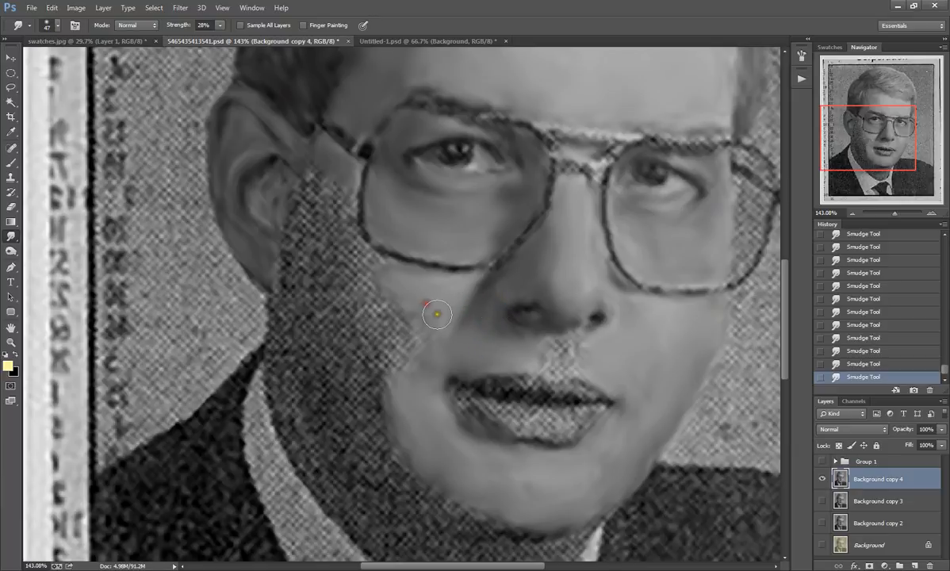
{"action": "mouse_move", "coordinate": [425, 341]}
{"action": "left_mouse_down"}
{"action": "mouse_move", "coordinate": [410, 303]}
{"action": "mouse_move", "coordinate": [406, 365]}
{"action": "mouse_move", "coordinate": [393, 345]}
{"action": "mouse_move", "coordinate": [405, 368]}
{"action": "mouse_move", "coordinate": [388, 314]}
{"action": "mouse_move", "coordinate": [392, 327]}
{"action": "mouse_move", "coordinate": [400, 310]}
{"action": "mouse_move", "coordinate": [407, 336]}
{"action": "mouse_move", "coordinate": [418, 332]}
{"action": "mouse_move", "coordinate": [417, 342]}
{"action": "mouse_move", "coordinate": [373, 283]}
{"action": "mouse_move", "coordinate": [386, 307]}
{"action": "mouse_move", "coordinate": [387, 292]}
{"action": "mouse_move", "coordinate": [401, 311]}
{"action": "mouse_move", "coordinate": [384, 293]}
{"action": "mouse_move", "coordinate": [421, 379]}
{"action": "mouse_move", "coordinate": [412, 382]}
{"action": "mouse_move", "coordinate": [387, 339]}
{"action": "left_mouse_up"}
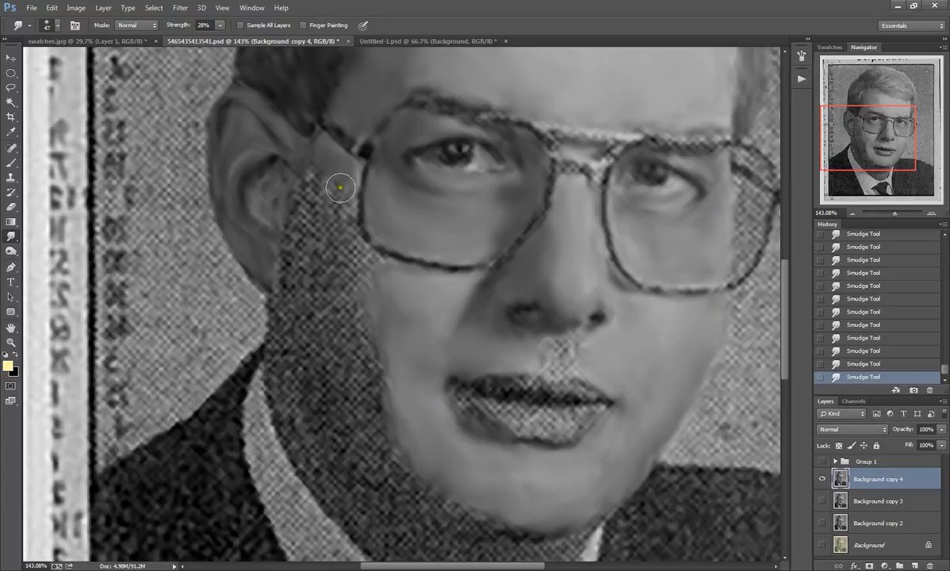
Step: Smudge the dots smooth on the shaded skin between the ear and the nearest lens, blending it into the upper cheek
{"action": "mouse_move", "coordinate": [340, 194]}
{"action": "left_mouse_down"}
{"action": "mouse_move", "coordinate": [335, 188]}
{"action": "mouse_move", "coordinate": [339, 211]}
{"action": "mouse_move", "coordinate": [340, 187]}
{"action": "mouse_move", "coordinate": [343, 199]}
{"action": "mouse_move", "coordinate": [317, 191]}
{"action": "mouse_move", "coordinate": [315, 157]}
{"action": "mouse_move", "coordinate": [328, 191]}
{"action": "mouse_move", "coordinate": [317, 170]}
{"action": "left_mouse_up"}
{"action": "mouse_move", "coordinate": [335, 229]}
{"action": "left_mouse_down"}
{"action": "mouse_move", "coordinate": [340, 206]}
{"action": "mouse_move", "coordinate": [333, 191]}
{"action": "mouse_move", "coordinate": [314, 194]}
{"action": "mouse_move", "coordinate": [323, 163]}
{"action": "mouse_move", "coordinate": [335, 185]}
{"action": "mouse_move", "coordinate": [317, 173]}
{"action": "mouse_move", "coordinate": [321, 196]}
{"action": "mouse_move", "coordinate": [284, 219]}
{"action": "mouse_move", "coordinate": [295, 214]}
{"action": "mouse_move", "coordinate": [299, 225]}
{"action": "mouse_move", "coordinate": [296, 203]}
{"action": "mouse_move", "coordinate": [331, 195]}
{"action": "left_mouse_up"}
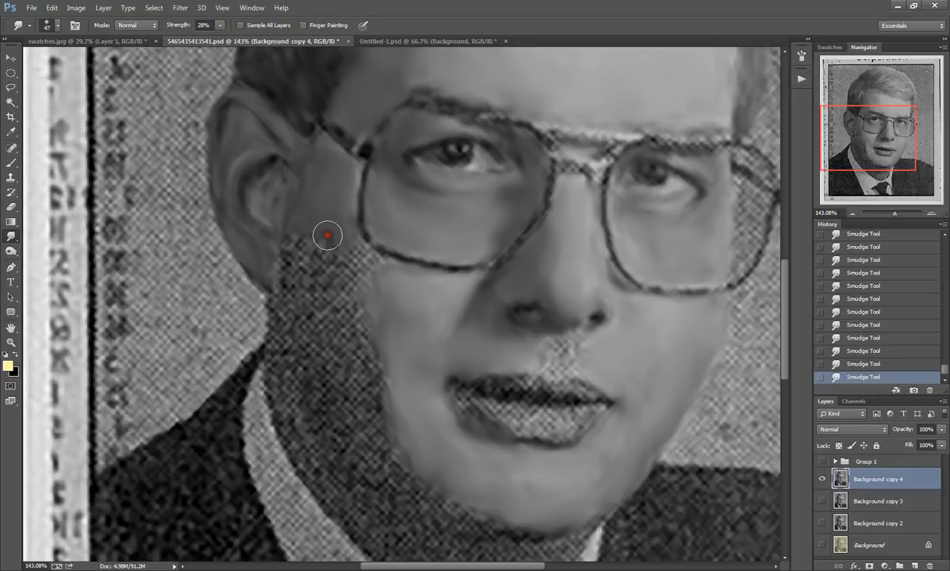
{"action": "mouse_move", "coordinate": [297, 241]}
{"action": "left_mouse_down"}
{"action": "mouse_move", "coordinate": [286, 271]}
{"action": "mouse_move", "coordinate": [277, 261]}
{"action": "mouse_move", "coordinate": [280, 272]}
{"action": "left_mouse_up"}
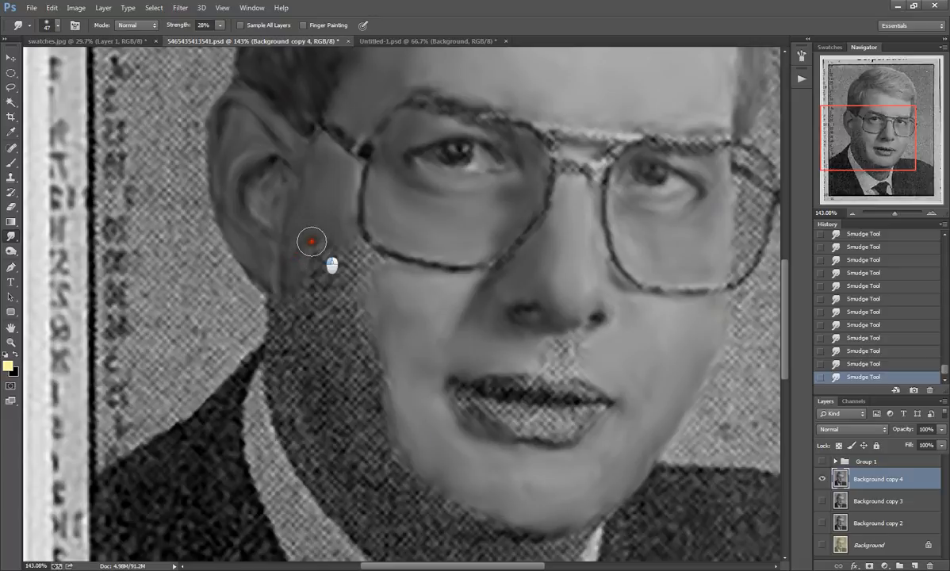
{"action": "mouse_move", "coordinate": [312, 241]}
{"action": "left_mouse_down"}
{"action": "mouse_move", "coordinate": [322, 263]}
{"action": "mouse_move", "coordinate": [386, 269]}
{"action": "mouse_move", "coordinate": [401, 293]}
{"action": "left_mouse_up"}
{"action": "mouse_move", "coordinate": [352, 251]}
{"action": "left_mouse_down"}
{"action": "mouse_move", "coordinate": [338, 194]}
{"action": "mouse_move", "coordinate": [338, 206]}
{"action": "mouse_move", "coordinate": [341, 184]}
{"action": "mouse_move", "coordinate": [338, 229]}
{"action": "left_mouse_up"}
{"action": "mouse_move", "coordinate": [341, 278]}
{"action": "left_mouse_down"}
{"action": "mouse_move", "coordinate": [330, 234]}
{"action": "mouse_move", "coordinate": [303, 245]}
{"action": "left_mouse_up"}
{"action": "mouse_move", "coordinate": [335, 283]}
{"action": "left_mouse_down"}
{"action": "mouse_move", "coordinate": [369, 316]}
{"action": "mouse_move", "coordinate": [351, 315]}
{"action": "mouse_move", "coordinate": [389, 326]}
{"action": "left_mouse_up"}
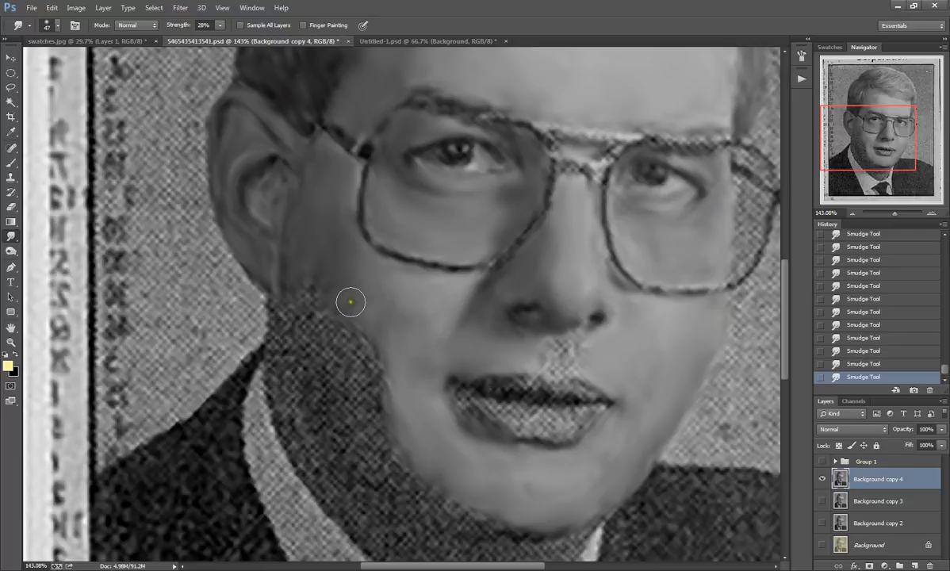
Step: Smooth the shaded lower cheek below the ear and blend its shadow into the lit skin toward the chin
{"action": "mouse_move", "coordinate": [358, 304]}
{"action": "left_mouse_down"}
{"action": "mouse_move", "coordinate": [365, 317]}
{"action": "mouse_move", "coordinate": [317, 273]}
{"action": "left_mouse_up"}
{"action": "left_click", "coordinate": [312, 277]}
{"action": "left_click_drag", "start_coordinate": [317, 291], "coordinate": [316, 199]}
{"action": "mouse_move", "coordinate": [364, 355]}
{"action": "left_mouse_down"}
{"action": "mouse_move", "coordinate": [352, 324]}
{"action": "mouse_move", "coordinate": [327, 330]}
{"action": "mouse_move", "coordinate": [308, 297]}
{"action": "mouse_move", "coordinate": [318, 324]}
{"action": "mouse_move", "coordinate": [297, 315]}
{"action": "mouse_move", "coordinate": [289, 291]}
{"action": "mouse_move", "coordinate": [302, 318]}
{"action": "mouse_move", "coordinate": [299, 253]}
{"action": "mouse_move", "coordinate": [325, 153]}
{"action": "mouse_move", "coordinate": [339, 283]}
{"action": "mouse_move", "coordinate": [360, 335]}
{"action": "mouse_move", "coordinate": [329, 263]}
{"action": "mouse_move", "coordinate": [361, 354]}
{"action": "mouse_move", "coordinate": [318, 276]}
{"action": "mouse_move", "coordinate": [313, 215]}
{"action": "mouse_move", "coordinate": [308, 295]}
{"action": "mouse_move", "coordinate": [309, 222]}
{"action": "mouse_move", "coordinate": [297, 275]}
{"action": "mouse_move", "coordinate": [314, 331]}
{"action": "left_mouse_up"}
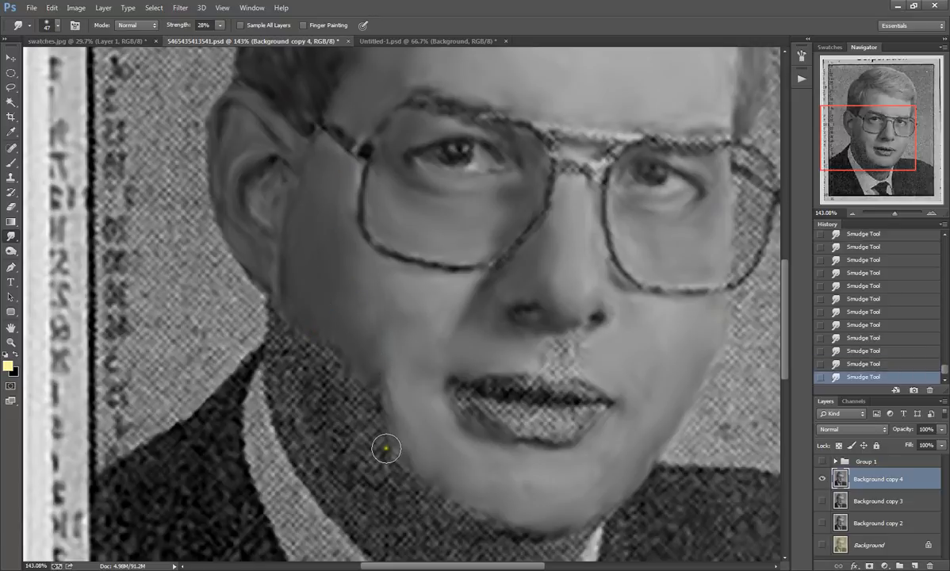
{"action": "mouse_move", "coordinate": [421, 476]}
{"action": "left_mouse_down"}
{"action": "mouse_move", "coordinate": [398, 458]}
{"action": "mouse_move", "coordinate": [418, 485]}
{"action": "mouse_move", "coordinate": [375, 406]}
{"action": "mouse_move", "coordinate": [374, 426]}
{"action": "mouse_move", "coordinate": [378, 385]}
{"action": "left_mouse_up"}
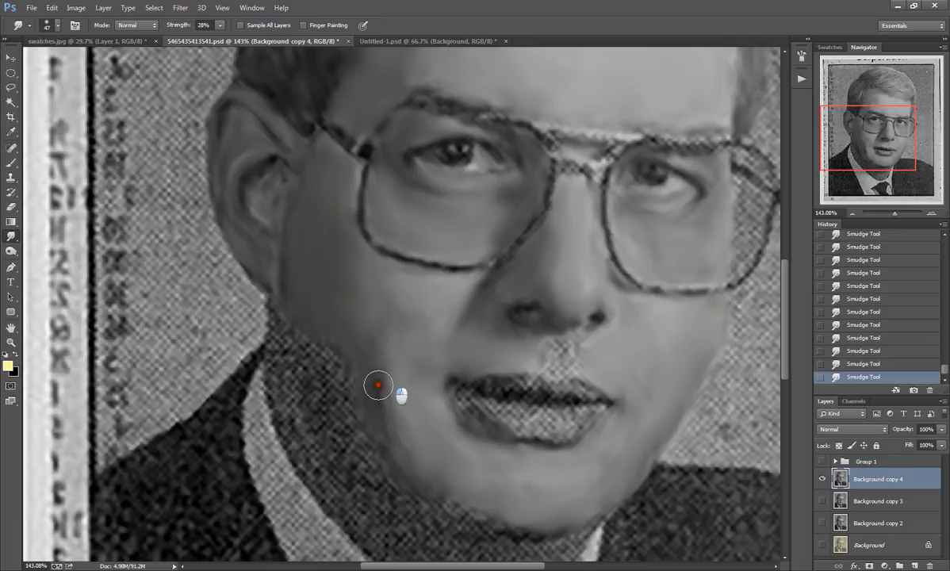
{"action": "mouse_move", "coordinate": [382, 431]}
{"action": "left_mouse_down"}
{"action": "mouse_move", "coordinate": [398, 454]}
{"action": "mouse_move", "coordinate": [366, 364]}
{"action": "mouse_move", "coordinate": [390, 410]}
{"action": "mouse_move", "coordinate": [386, 432]}
{"action": "mouse_move", "coordinate": [406, 455]}
{"action": "mouse_move", "coordinate": [394, 454]}
{"action": "mouse_move", "coordinate": [462, 512]}
{"action": "mouse_move", "coordinate": [548, 534]}
{"action": "mouse_move", "coordinate": [431, 503]}
{"action": "mouse_move", "coordinate": [460, 513]}
{"action": "mouse_move", "coordinate": [446, 515]}
{"action": "mouse_move", "coordinate": [488, 520]}
{"action": "mouse_move", "coordinate": [451, 509]}
{"action": "mouse_move", "coordinate": [369, 451]}
{"action": "mouse_move", "coordinate": [342, 405]}
{"action": "left_mouse_up"}
Step: Smudge along the shaded jawline from beneath the earlobe to the chin, leaving the neck dots untouched
{"action": "left_click_drag", "start_coordinate": [873, 123], "coordinate": [873, 135]}
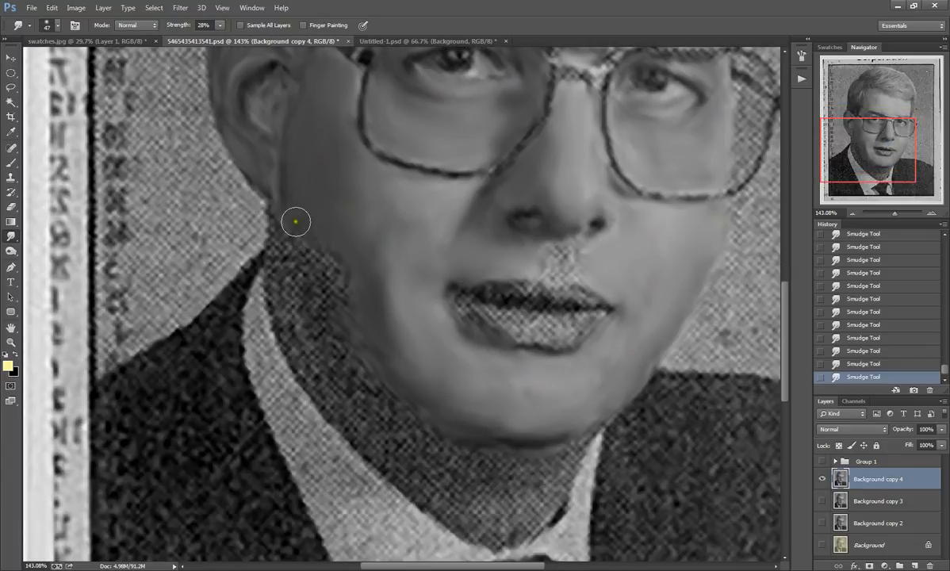
{"action": "mouse_move", "coordinate": [295, 221]}
{"action": "left_mouse_down"}
{"action": "mouse_move", "coordinate": [302, 255]}
{"action": "mouse_move", "coordinate": [348, 330]}
{"action": "mouse_move", "coordinate": [309, 250]}
{"action": "mouse_move", "coordinate": [324, 286]}
{"action": "mouse_move", "coordinate": [342, 253]}
{"action": "mouse_move", "coordinate": [317, 249]}
{"action": "mouse_move", "coordinate": [333, 277]}
{"action": "mouse_move", "coordinate": [325, 285]}
{"action": "mouse_move", "coordinate": [290, 210]}
{"action": "left_mouse_up"}
{"action": "mouse_move", "coordinate": [325, 295]}
{"action": "left_mouse_down"}
{"action": "mouse_move", "coordinate": [357, 348]}
{"action": "mouse_move", "coordinate": [330, 298]}
{"action": "mouse_move", "coordinate": [406, 392]}
{"action": "left_mouse_up"}
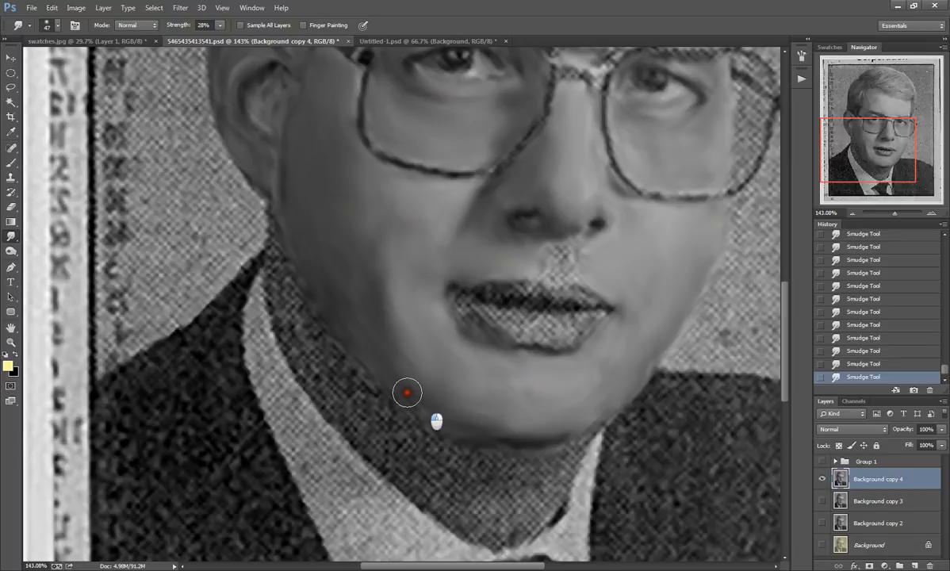
{"action": "mouse_move", "coordinate": [441, 421]}
{"action": "left_mouse_down"}
{"action": "mouse_move", "coordinate": [380, 362]}
{"action": "mouse_move", "coordinate": [313, 266]}
{"action": "mouse_move", "coordinate": [333, 254]}
{"action": "mouse_move", "coordinate": [324, 282]}
{"action": "mouse_move", "coordinate": [394, 368]}
{"action": "mouse_move", "coordinate": [506, 425]}
{"action": "left_mouse_up"}
{"action": "mouse_move", "coordinate": [445, 408]}
{"action": "left_mouse_down"}
{"action": "mouse_move", "coordinate": [308, 273]}
{"action": "mouse_move", "coordinate": [294, 241]}
{"action": "mouse_move", "coordinate": [346, 289]}
{"action": "mouse_move", "coordinate": [306, 121]}
{"action": "left_mouse_up"}
Step: Reduce the smudge brush to 20 px and smooth the skin between the nose and the upper lip
{"action": "left_click", "coordinate": [50, 27]}
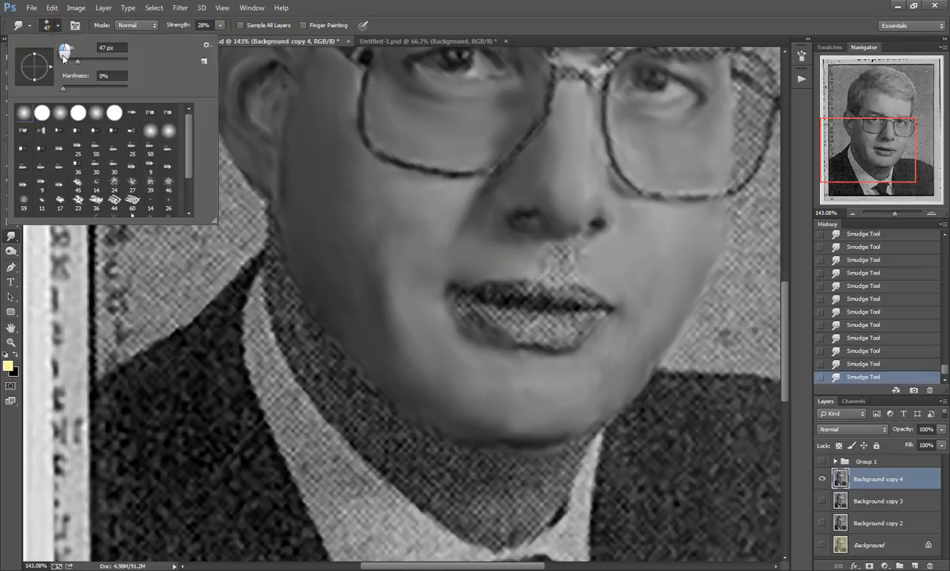
{"action": "left_click", "coordinate": [577, 244]}
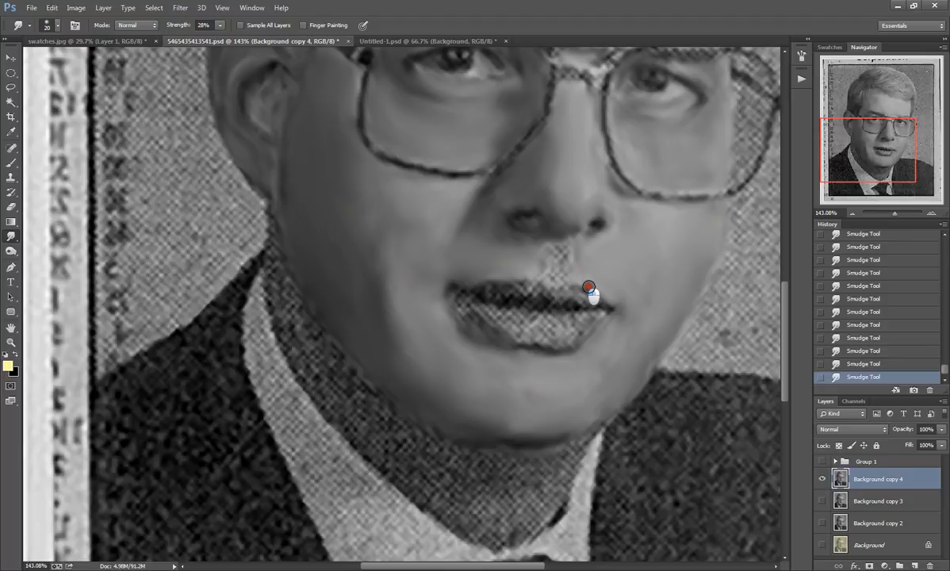
{"action": "left_click_drag", "start_coordinate": [577, 277], "coordinate": [568, 270]}
{"action": "mouse_move", "coordinate": [558, 243]}
{"action": "left_mouse_down"}
{"action": "mouse_move", "coordinate": [555, 271]}
{"action": "mouse_move", "coordinate": [565, 252]}
{"action": "mouse_move", "coordinate": [564, 276]}
{"action": "mouse_move", "coordinate": [563, 249]}
{"action": "mouse_move", "coordinate": [554, 287]}
{"action": "mouse_move", "coordinate": [555, 271]}
{"action": "mouse_move", "coordinate": [572, 264]}
{"action": "mouse_move", "coordinate": [572, 280]}
{"action": "mouse_move", "coordinate": [571, 263]}
{"action": "mouse_move", "coordinate": [568, 283]}
{"action": "mouse_move", "coordinate": [545, 267]}
{"action": "mouse_move", "coordinate": [543, 280]}
{"action": "mouse_move", "coordinate": [547, 245]}
{"action": "mouse_move", "coordinate": [550, 264]}
{"action": "mouse_move", "coordinate": [552, 256]}
{"action": "mouse_move", "coordinate": [558, 263]}
{"action": "mouse_move", "coordinate": [539, 278]}
{"action": "left_mouse_up"}
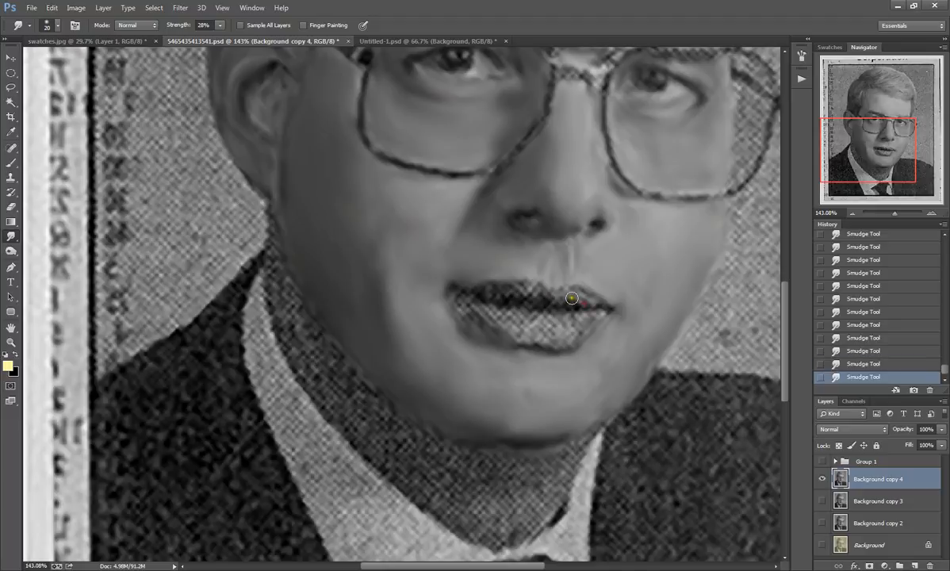
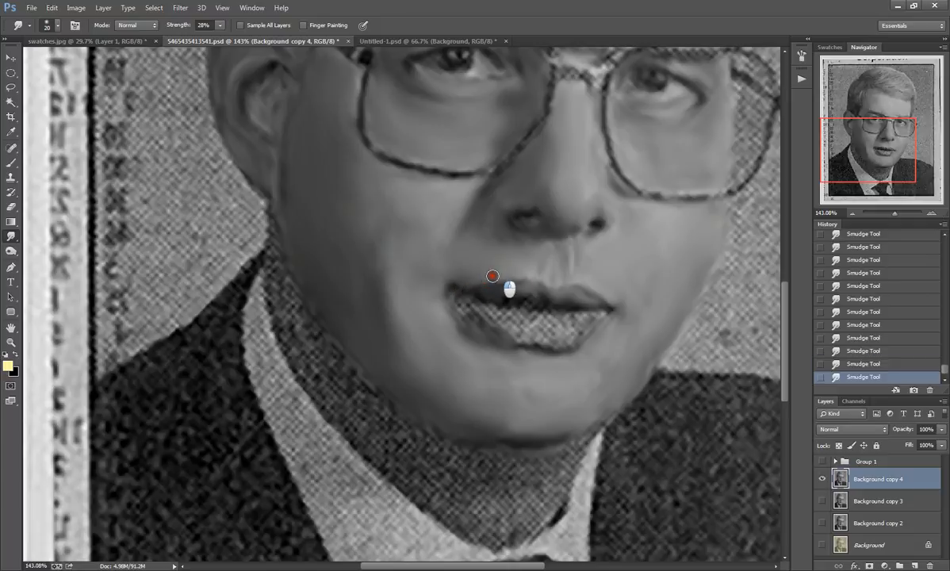
Step: Smudge the dots out of the upper and lower lips, including the mouth corner on the shaded side
{"action": "mouse_move", "coordinate": [531, 296]}
{"action": "left_mouse_down"}
{"action": "mouse_move", "coordinate": [473, 296]}
{"action": "mouse_move", "coordinate": [604, 312]}
{"action": "mouse_move", "coordinate": [572, 344]}
{"action": "mouse_move", "coordinate": [566, 321]}
{"action": "mouse_move", "coordinate": [583, 318]}
{"action": "mouse_move", "coordinate": [550, 324]}
{"action": "mouse_move", "coordinate": [568, 339]}
{"action": "mouse_move", "coordinate": [539, 339]}
{"action": "mouse_move", "coordinate": [565, 350]}
{"action": "mouse_move", "coordinate": [596, 316]}
{"action": "mouse_move", "coordinate": [531, 332]}
{"action": "mouse_move", "coordinate": [552, 331]}
{"action": "mouse_move", "coordinate": [524, 320]}
{"action": "mouse_move", "coordinate": [550, 317]}
{"action": "mouse_move", "coordinate": [528, 314]}
{"action": "mouse_move", "coordinate": [555, 317]}
{"action": "mouse_move", "coordinate": [521, 316]}
{"action": "mouse_move", "coordinate": [532, 317]}
{"action": "mouse_move", "coordinate": [519, 340]}
{"action": "mouse_move", "coordinate": [543, 335]}
{"action": "mouse_move", "coordinate": [490, 324]}
{"action": "mouse_move", "coordinate": [518, 335]}
{"action": "mouse_move", "coordinate": [476, 308]}
{"action": "mouse_move", "coordinate": [512, 309]}
{"action": "mouse_move", "coordinate": [505, 328]}
{"action": "mouse_move", "coordinate": [515, 320]}
{"action": "mouse_move", "coordinate": [471, 302]}
{"action": "mouse_move", "coordinate": [453, 309]}
{"action": "mouse_move", "coordinate": [461, 328]}
{"action": "mouse_move", "coordinate": [534, 331]}
{"action": "mouse_move", "coordinate": [470, 304]}
{"action": "left_mouse_up"}
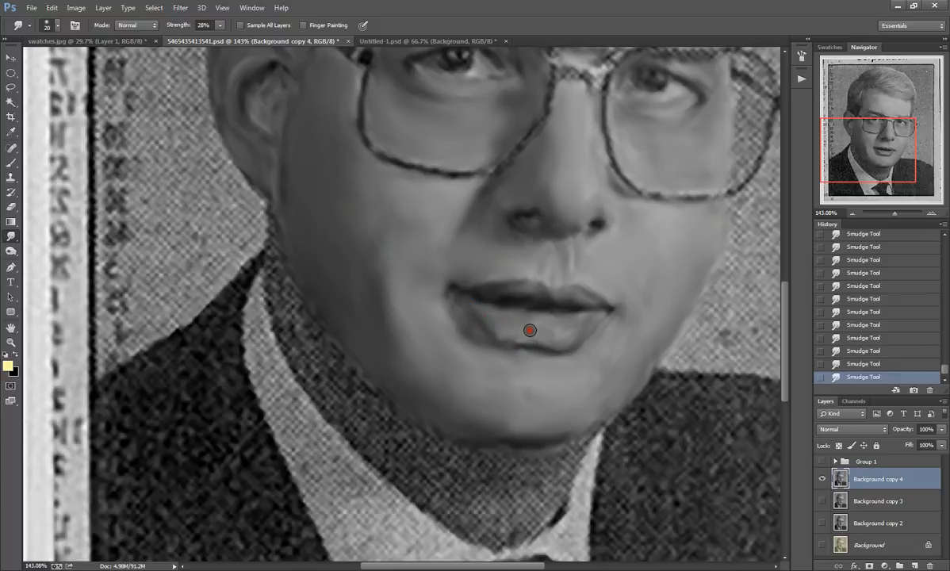
{"action": "mouse_move", "coordinate": [530, 330]}
{"action": "left_mouse_down"}
{"action": "mouse_move", "coordinate": [505, 339]}
{"action": "mouse_move", "coordinate": [472, 318]}
{"action": "mouse_move", "coordinate": [500, 328]}
{"action": "mouse_move", "coordinate": [472, 305]}
{"action": "mouse_move", "coordinate": [500, 324]}
{"action": "mouse_move", "coordinate": [440, 303]}
{"action": "mouse_move", "coordinate": [452, 331]}
{"action": "mouse_move", "coordinate": [452, 318]}
{"action": "mouse_move", "coordinate": [507, 364]}
{"action": "mouse_move", "coordinate": [491, 346]}
{"action": "mouse_move", "coordinate": [483, 355]}
{"action": "mouse_move", "coordinate": [464, 333]}
{"action": "mouse_move", "coordinate": [451, 336]}
{"action": "mouse_move", "coordinate": [509, 361]}
{"action": "mouse_move", "coordinate": [438, 309]}
{"action": "mouse_move", "coordinate": [539, 352]}
{"action": "mouse_move", "coordinate": [588, 342]}
{"action": "mouse_move", "coordinate": [539, 359]}
{"action": "mouse_move", "coordinate": [590, 333]}
{"action": "mouse_move", "coordinate": [570, 366]}
{"action": "mouse_move", "coordinate": [612, 311]}
{"action": "mouse_move", "coordinate": [596, 332]}
{"action": "mouse_move", "coordinate": [534, 322]}
{"action": "mouse_move", "coordinate": [533, 338]}
{"action": "mouse_move", "coordinate": [497, 331]}
{"action": "left_mouse_up"}
{"action": "scroll", "coordinate": [532, 332], "scroll_direction": "down", "scroll_amount": 3}
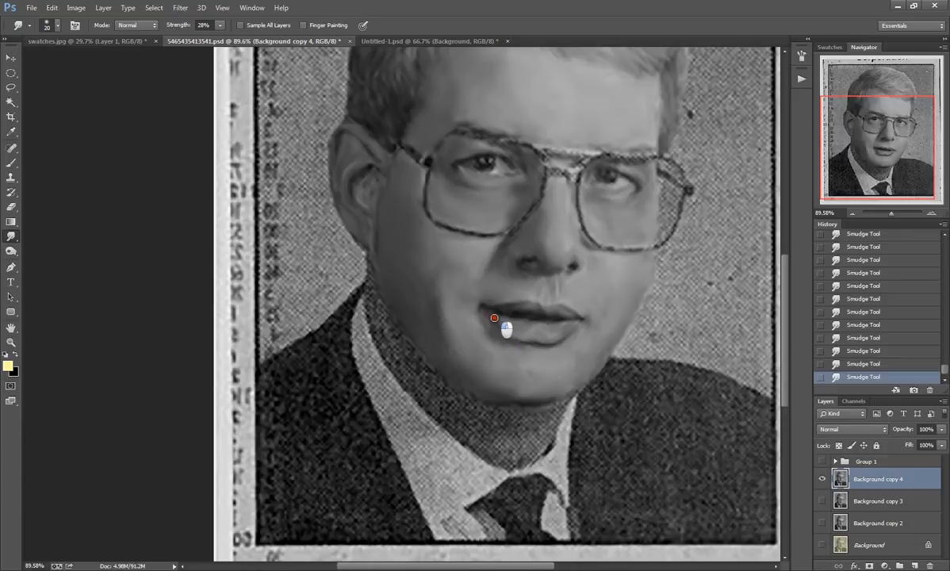
{"action": "left_click_drag", "start_coordinate": [514, 336], "coordinate": [498, 319]}
Step: Smooth the skin edge beside the ear and below the earlobe, blending it into the start of the neck
{"action": "scroll", "coordinate": [517, 343], "scroll_direction": "up", "scroll_amount": 1}
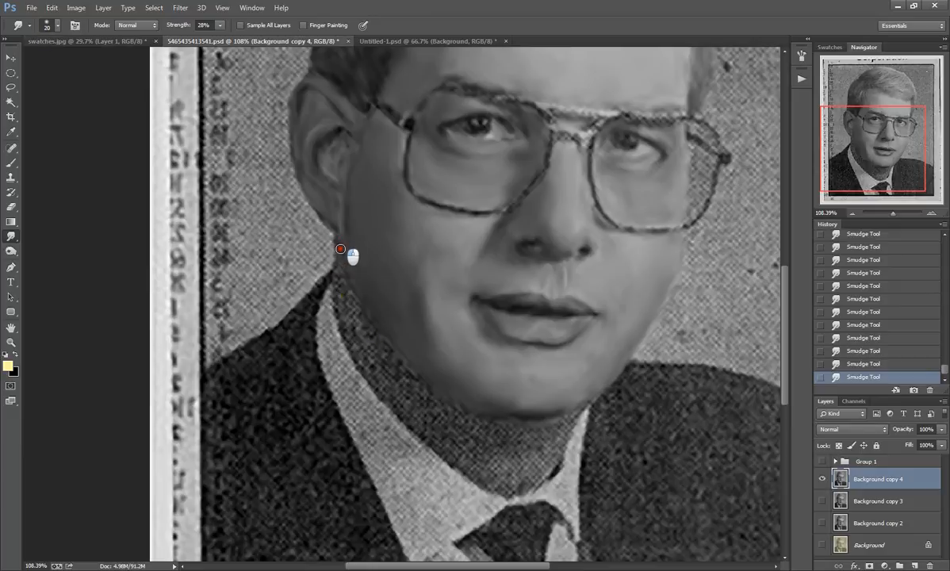
{"action": "left_click_drag", "start_coordinate": [338, 231], "coordinate": [343, 255]}
{"action": "mouse_move", "coordinate": [352, 142]}
{"action": "left_mouse_down"}
{"action": "mouse_move", "coordinate": [332, 162]}
{"action": "mouse_move", "coordinate": [343, 188]}
{"action": "mouse_move", "coordinate": [355, 161]}
{"action": "left_mouse_up"}
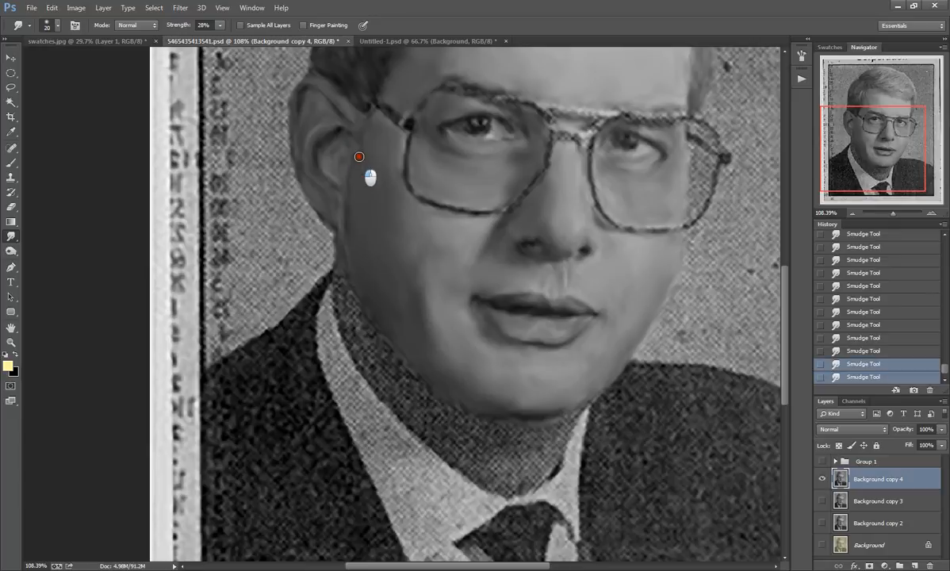
{"action": "mouse_move", "coordinate": [341, 271]}
{"action": "left_mouse_down"}
{"action": "mouse_move", "coordinate": [347, 340]}
{"action": "mouse_move", "coordinate": [336, 284]}
{"action": "mouse_move", "coordinate": [338, 317]}
{"action": "mouse_move", "coordinate": [349, 291]}
{"action": "mouse_move", "coordinate": [368, 319]}
{"action": "mouse_move", "coordinate": [347, 284]}
{"action": "mouse_move", "coordinate": [358, 319]}
{"action": "mouse_move", "coordinate": [344, 269]}
{"action": "mouse_move", "coordinate": [348, 310]}
{"action": "mouse_move", "coordinate": [337, 262]}
{"action": "mouse_move", "coordinate": [348, 312]}
{"action": "mouse_move", "coordinate": [341, 278]}
{"action": "mouse_move", "coordinate": [347, 311]}
{"action": "mouse_move", "coordinate": [356, 310]}
{"action": "mouse_move", "coordinate": [342, 290]}
{"action": "left_mouse_up"}
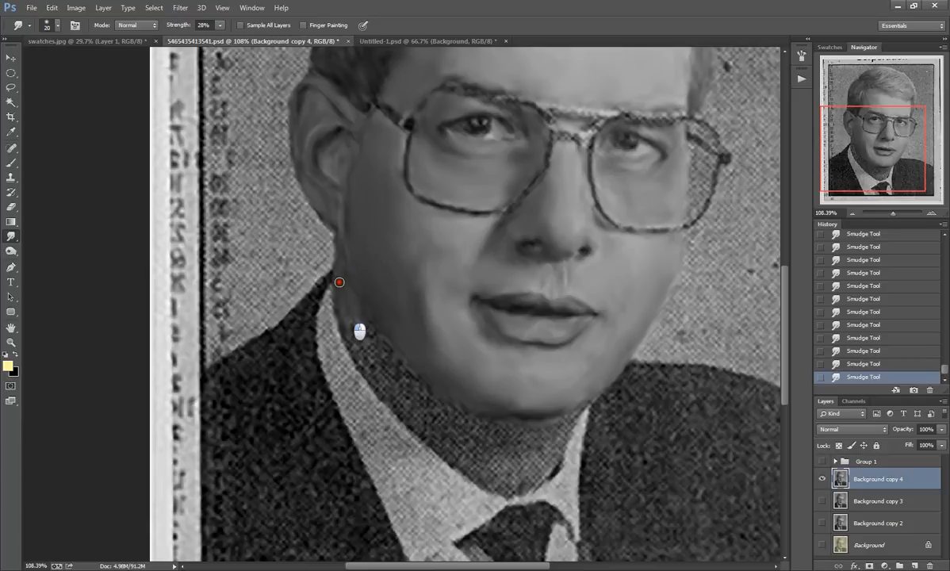
Step: Enlarge the smudge brush to 50 px and smooth the whole neck from the jawline down to the collar
{"action": "left_click", "coordinate": [45, 25]}
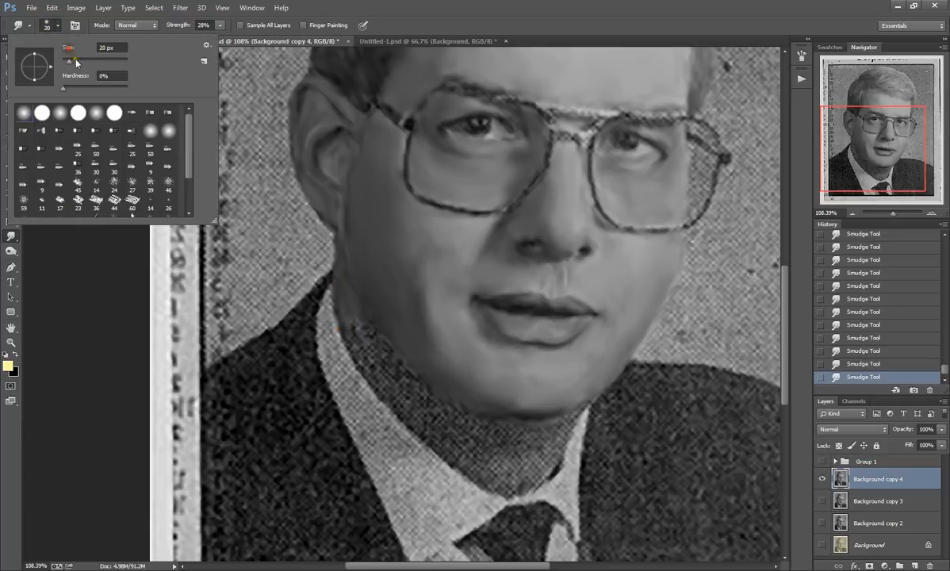
{"action": "left_click", "coordinate": [359, 339]}
{"action": "mouse_move", "coordinate": [358, 339]}
{"action": "left_mouse_down"}
{"action": "mouse_move", "coordinate": [380, 382]}
{"action": "mouse_move", "coordinate": [370, 366]}
{"action": "mouse_move", "coordinate": [386, 376]}
{"action": "mouse_move", "coordinate": [377, 348]}
{"action": "mouse_move", "coordinate": [395, 370]}
{"action": "mouse_move", "coordinate": [377, 342]}
{"action": "mouse_move", "coordinate": [404, 381]}
{"action": "mouse_move", "coordinate": [341, 283]}
{"action": "mouse_move", "coordinate": [384, 355]}
{"action": "mouse_move", "coordinate": [373, 355]}
{"action": "mouse_move", "coordinate": [352, 319]}
{"action": "mouse_move", "coordinate": [384, 377]}
{"action": "mouse_move", "coordinate": [428, 437]}
{"action": "mouse_move", "coordinate": [406, 405]}
{"action": "mouse_move", "coordinate": [416, 423]}
{"action": "mouse_move", "coordinate": [409, 404]}
{"action": "mouse_move", "coordinate": [432, 416]}
{"action": "mouse_move", "coordinate": [401, 374]}
{"action": "mouse_move", "coordinate": [435, 413]}
{"action": "mouse_move", "coordinate": [410, 378]}
{"action": "mouse_move", "coordinate": [446, 411]}
{"action": "mouse_move", "coordinate": [402, 378]}
{"action": "mouse_move", "coordinate": [373, 340]}
{"action": "mouse_move", "coordinate": [411, 380]}
{"action": "mouse_move", "coordinate": [361, 309]}
{"action": "mouse_move", "coordinate": [446, 424]}
{"action": "mouse_move", "coordinate": [466, 429]}
{"action": "mouse_move", "coordinate": [437, 406]}
{"action": "mouse_move", "coordinate": [444, 409]}
{"action": "mouse_move", "coordinate": [432, 411]}
{"action": "mouse_move", "coordinate": [432, 439]}
{"action": "mouse_move", "coordinate": [492, 476]}
{"action": "mouse_move", "coordinate": [449, 424]}
{"action": "mouse_move", "coordinate": [483, 437]}
{"action": "mouse_move", "coordinate": [458, 431]}
{"action": "mouse_move", "coordinate": [475, 443]}
{"action": "mouse_move", "coordinate": [483, 428]}
{"action": "mouse_move", "coordinate": [481, 465]}
{"action": "mouse_move", "coordinate": [405, 408]}
{"action": "mouse_move", "coordinate": [345, 326]}
{"action": "left_mouse_up"}
{"action": "mouse_move", "coordinate": [569, 422]}
{"action": "left_mouse_down"}
{"action": "mouse_move", "coordinate": [550, 437]}
{"action": "mouse_move", "coordinate": [583, 404]}
{"action": "mouse_move", "coordinate": [552, 429]}
{"action": "mouse_move", "coordinate": [545, 467]}
{"action": "mouse_move", "coordinate": [551, 428]}
{"action": "mouse_move", "coordinate": [538, 469]}
{"action": "mouse_move", "coordinate": [523, 479]}
{"action": "mouse_move", "coordinate": [543, 473]}
{"action": "mouse_move", "coordinate": [519, 488]}
{"action": "mouse_move", "coordinate": [540, 467]}
{"action": "mouse_move", "coordinate": [524, 485]}
{"action": "mouse_move", "coordinate": [493, 484]}
{"action": "mouse_move", "coordinate": [513, 488]}
{"action": "mouse_move", "coordinate": [502, 473]}
{"action": "mouse_move", "coordinate": [525, 463]}
{"action": "mouse_move", "coordinate": [515, 455]}
{"action": "mouse_move", "coordinate": [528, 462]}
{"action": "mouse_move", "coordinate": [495, 466]}
{"action": "mouse_move", "coordinate": [524, 459]}
{"action": "mouse_move", "coordinate": [492, 441]}
{"action": "mouse_move", "coordinate": [528, 438]}
{"action": "mouse_move", "coordinate": [495, 428]}
{"action": "mouse_move", "coordinate": [538, 430]}
{"action": "mouse_move", "coordinate": [504, 428]}
{"action": "mouse_move", "coordinate": [530, 431]}
{"action": "mouse_move", "coordinate": [513, 432]}
{"action": "mouse_move", "coordinate": [532, 436]}
{"action": "mouse_move", "coordinate": [540, 456]}
{"action": "mouse_move", "coordinate": [543, 446]}
{"action": "mouse_move", "coordinate": [524, 439]}
{"action": "mouse_move", "coordinate": [496, 443]}
{"action": "mouse_move", "coordinate": [533, 444]}
{"action": "mouse_move", "coordinate": [491, 441]}
{"action": "mouse_move", "coordinate": [560, 424]}
{"action": "mouse_move", "coordinate": [550, 462]}
{"action": "mouse_move", "coordinate": [546, 438]}
{"action": "mouse_move", "coordinate": [577, 411]}
{"action": "mouse_move", "coordinate": [490, 422]}
{"action": "mouse_move", "coordinate": [526, 414]}
{"action": "mouse_move", "coordinate": [459, 396]}
{"action": "left_mouse_up"}
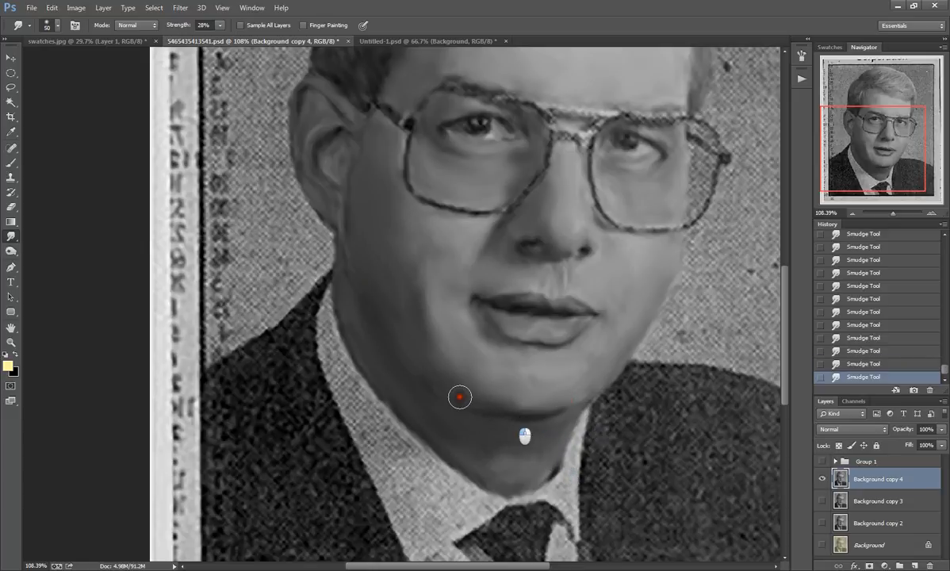
{"action": "mouse_move", "coordinate": [521, 417]}
{"action": "left_mouse_down"}
{"action": "mouse_move", "coordinate": [421, 374]}
{"action": "mouse_move", "coordinate": [526, 415]}
{"action": "mouse_move", "coordinate": [498, 397]}
{"action": "mouse_move", "coordinate": [516, 407]}
{"action": "mouse_move", "coordinate": [460, 395]}
{"action": "mouse_move", "coordinate": [557, 411]}
{"action": "mouse_move", "coordinate": [542, 394]}
{"action": "mouse_move", "coordinate": [507, 421]}
{"action": "mouse_move", "coordinate": [424, 377]}
{"action": "mouse_move", "coordinate": [537, 407]}
{"action": "left_mouse_up"}
{"action": "key", "text": "ctrl+0"}
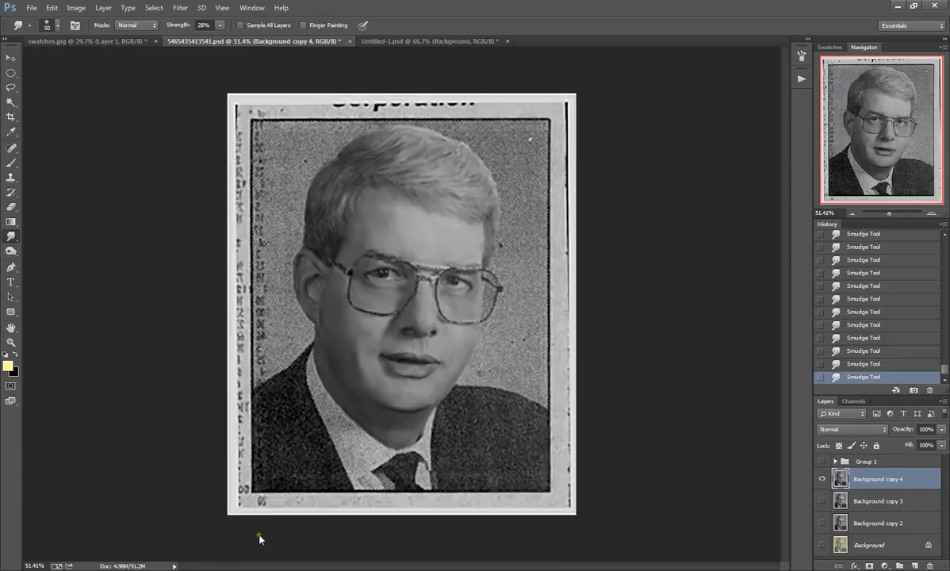
Step: Reduce the smudge brush to 19 px and smooth the glasses' arm by the ear and the rim of the adjoining lens
{"action": "mouse_move", "coordinate": [191, 570]}
{"action": "scroll", "coordinate": [407, 293], "scroll_direction": "up", "scroll_amount": 4}
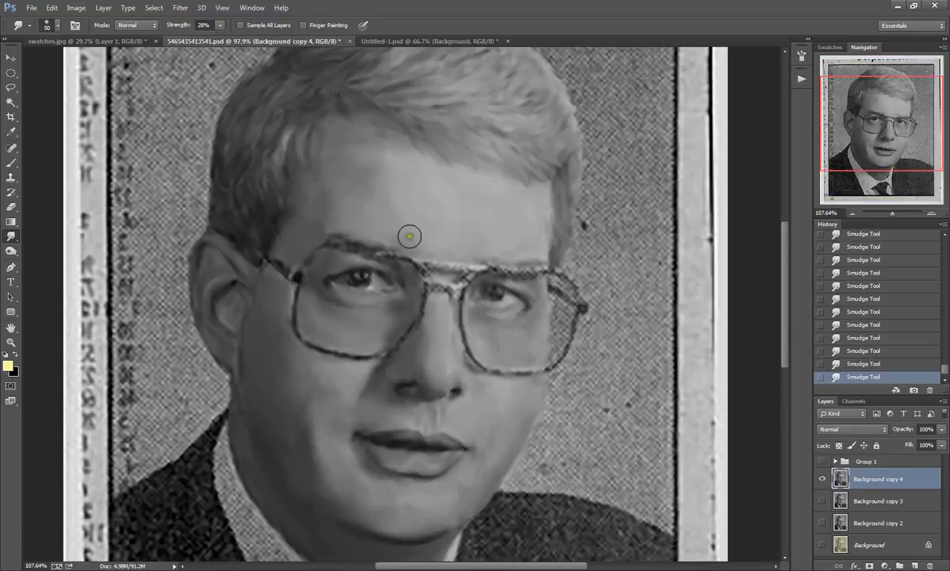
{"action": "scroll", "coordinate": [409, 236], "scroll_direction": "up", "scroll_amount": 1}
{"action": "left_click", "coordinate": [49, 25]}
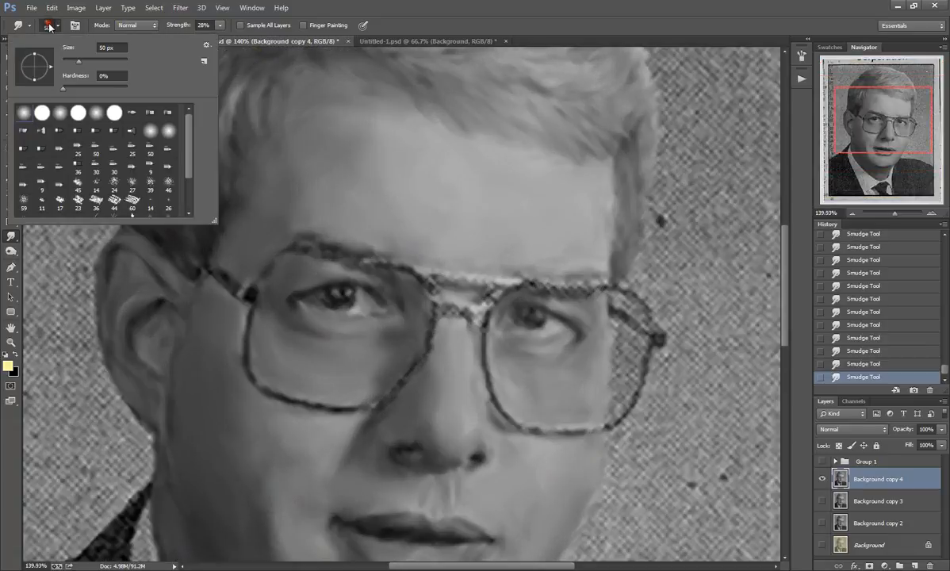
{"action": "left_click", "coordinate": [235, 285]}
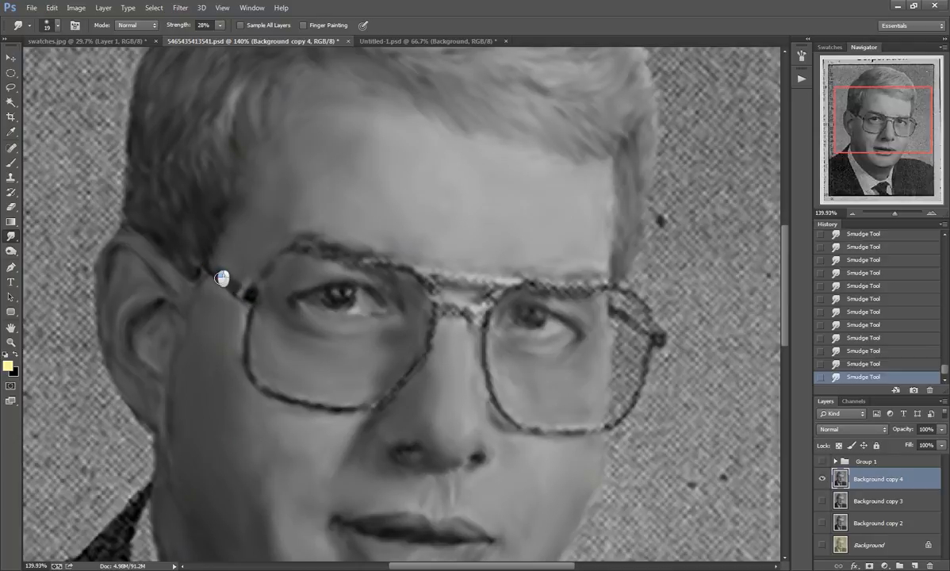
{"action": "left_click_drag", "start_coordinate": [222, 273], "coordinate": [246, 299]}
{"action": "mouse_move", "coordinate": [204, 267]}
{"action": "left_mouse_down"}
{"action": "mouse_move", "coordinate": [252, 294]}
{"action": "mouse_move", "coordinate": [274, 262]}
{"action": "mouse_move", "coordinate": [303, 248]}
{"action": "mouse_move", "coordinate": [361, 255]}
{"action": "mouse_move", "coordinate": [430, 288]}
{"action": "mouse_move", "coordinate": [406, 267]}
{"action": "mouse_move", "coordinate": [338, 258]}
{"action": "left_mouse_up"}
{"action": "left_click_drag", "start_coordinate": [412, 269], "coordinate": [295, 247]}
{"action": "left_click_drag", "start_coordinate": [429, 283], "coordinate": [431, 301]}
{"action": "mouse_move", "coordinate": [426, 353]}
{"action": "left_mouse_down"}
{"action": "mouse_move", "coordinate": [363, 413]}
{"action": "mouse_move", "coordinate": [385, 400]}
{"action": "mouse_move", "coordinate": [336, 406]}
{"action": "mouse_move", "coordinate": [377, 407]}
{"action": "mouse_move", "coordinate": [353, 406]}
{"action": "mouse_move", "coordinate": [432, 358]}
{"action": "left_mouse_up"}
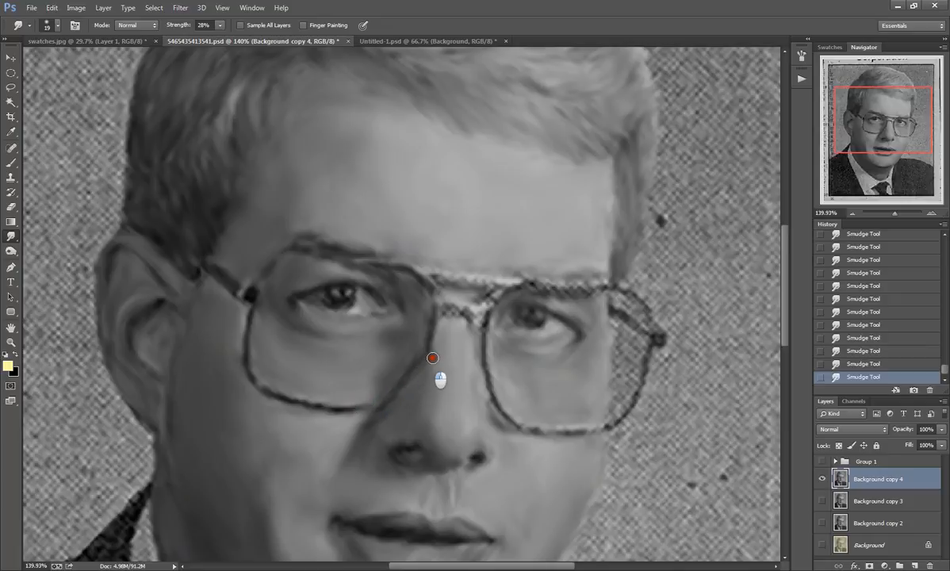
{"action": "mouse_move", "coordinate": [267, 320]}
{"action": "left_mouse_down"}
{"action": "mouse_move", "coordinate": [258, 351]}
{"action": "mouse_move", "coordinate": [257, 323]}
{"action": "mouse_move", "coordinate": [268, 390]}
{"action": "mouse_move", "coordinate": [248, 377]}
{"action": "mouse_move", "coordinate": [250, 368]}
{"action": "mouse_move", "coordinate": [299, 403]}
{"action": "mouse_move", "coordinate": [275, 397]}
{"action": "mouse_move", "coordinate": [314, 400]}
{"action": "mouse_move", "coordinate": [256, 373]}
{"action": "left_mouse_up"}
Step: Smudge the glasses' bridge and the far lens smooth, covering its rim, arm and the dotted area inside its outer edge
{"action": "mouse_move", "coordinate": [430, 273]}
{"action": "left_mouse_down"}
{"action": "mouse_move", "coordinate": [514, 282]}
{"action": "mouse_move", "coordinate": [429, 273]}
{"action": "mouse_move", "coordinate": [481, 285]}
{"action": "mouse_move", "coordinate": [441, 283]}
{"action": "mouse_move", "coordinate": [474, 282]}
{"action": "mouse_move", "coordinate": [431, 277]}
{"action": "mouse_move", "coordinate": [488, 285]}
{"action": "mouse_move", "coordinate": [430, 276]}
{"action": "mouse_move", "coordinate": [494, 286]}
{"action": "mouse_move", "coordinate": [462, 312]}
{"action": "mouse_move", "coordinate": [443, 309]}
{"action": "mouse_move", "coordinate": [488, 318]}
{"action": "mouse_move", "coordinate": [470, 316]}
{"action": "mouse_move", "coordinate": [484, 311]}
{"action": "mouse_move", "coordinate": [484, 322]}
{"action": "mouse_move", "coordinate": [506, 287]}
{"action": "mouse_move", "coordinate": [485, 304]}
{"action": "mouse_move", "coordinate": [492, 299]}
{"action": "mouse_move", "coordinate": [487, 348]}
{"action": "mouse_move", "coordinate": [478, 317]}
{"action": "mouse_move", "coordinate": [492, 404]}
{"action": "mouse_move", "coordinate": [482, 372]}
{"action": "mouse_move", "coordinate": [508, 424]}
{"action": "mouse_move", "coordinate": [621, 425]}
{"action": "mouse_move", "coordinate": [648, 352]}
{"action": "mouse_move", "coordinate": [635, 404]}
{"action": "mouse_move", "coordinate": [614, 426]}
{"action": "mouse_move", "coordinate": [626, 419]}
{"action": "mouse_move", "coordinate": [603, 428]}
{"action": "left_mouse_up"}
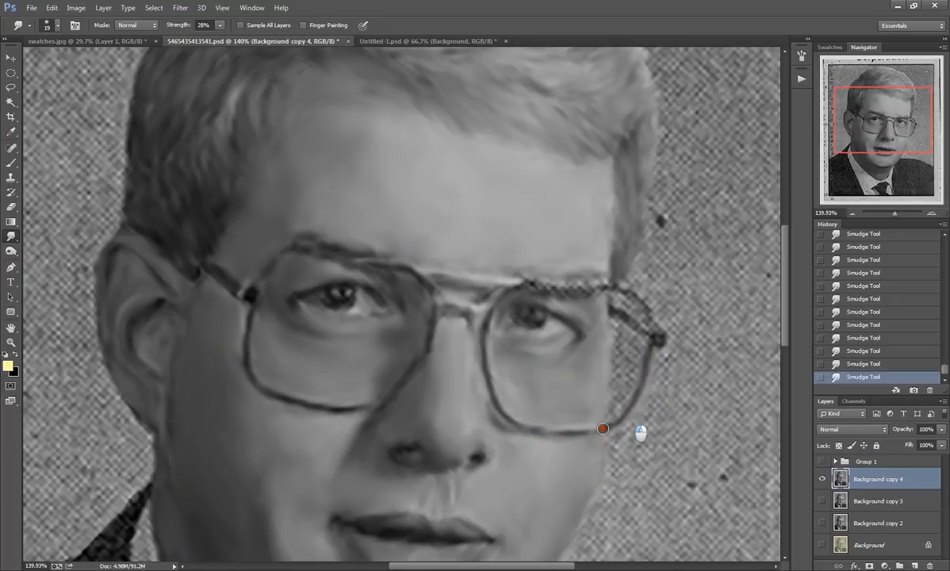
{"action": "mouse_move", "coordinate": [527, 285]}
{"action": "left_mouse_down"}
{"action": "mouse_move", "coordinate": [638, 295]}
{"action": "mouse_move", "coordinate": [654, 327]}
{"action": "mouse_move", "coordinate": [605, 287]}
{"action": "mouse_move", "coordinate": [637, 299]}
{"action": "mouse_move", "coordinate": [651, 327]}
{"action": "mouse_move", "coordinate": [612, 288]}
{"action": "mouse_move", "coordinate": [630, 306]}
{"action": "mouse_move", "coordinate": [612, 296]}
{"action": "mouse_move", "coordinate": [618, 305]}
{"action": "mouse_move", "coordinate": [639, 312]}
{"action": "mouse_move", "coordinate": [631, 321]}
{"action": "mouse_move", "coordinate": [617, 311]}
{"action": "mouse_move", "coordinate": [646, 335]}
{"action": "mouse_move", "coordinate": [612, 309]}
{"action": "mouse_move", "coordinate": [649, 337]}
{"action": "mouse_move", "coordinate": [607, 331]}
{"action": "mouse_move", "coordinate": [615, 317]}
{"action": "mouse_move", "coordinate": [609, 345]}
{"action": "mouse_move", "coordinate": [624, 305]}
{"action": "mouse_move", "coordinate": [660, 345]}
{"action": "left_mouse_up"}
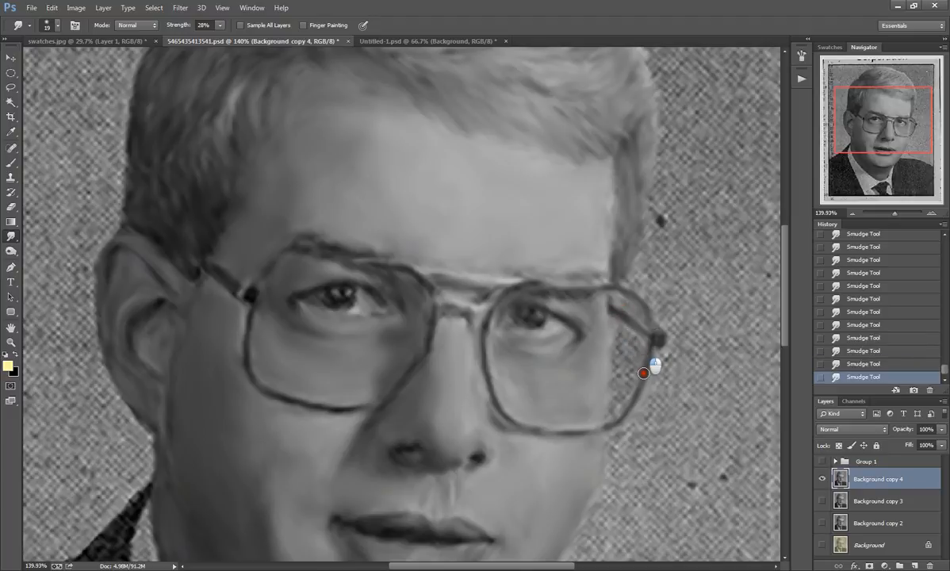
{"action": "mouse_move", "coordinate": [643, 367]}
{"action": "left_mouse_down"}
{"action": "mouse_move", "coordinate": [635, 394]}
{"action": "mouse_move", "coordinate": [651, 349]}
{"action": "mouse_move", "coordinate": [638, 401]}
{"action": "mouse_move", "coordinate": [591, 431]}
{"action": "left_mouse_up"}
{"action": "mouse_move", "coordinate": [616, 395]}
{"action": "left_mouse_down"}
{"action": "mouse_move", "coordinate": [629, 368]}
{"action": "mouse_move", "coordinate": [615, 410]}
{"action": "mouse_move", "coordinate": [613, 367]}
{"action": "mouse_move", "coordinate": [616, 384]}
{"action": "mouse_move", "coordinate": [622, 330]}
{"action": "mouse_move", "coordinate": [632, 351]}
{"action": "mouse_move", "coordinate": [633, 332]}
{"action": "mouse_move", "coordinate": [631, 383]}
{"action": "mouse_move", "coordinate": [634, 356]}
{"action": "mouse_move", "coordinate": [626, 340]}
{"action": "mouse_move", "coordinate": [625, 370]}
{"action": "mouse_move", "coordinate": [624, 334]}
{"action": "mouse_move", "coordinate": [614, 321]}
{"action": "mouse_move", "coordinate": [622, 345]}
{"action": "mouse_move", "coordinate": [610, 320]}
{"action": "mouse_move", "coordinate": [623, 362]}
{"action": "mouse_move", "coordinate": [616, 408]}
{"action": "mouse_move", "coordinate": [633, 379]}
{"action": "mouse_move", "coordinate": [613, 421]}
{"action": "mouse_move", "coordinate": [633, 400]}
{"action": "mouse_move", "coordinate": [615, 381]}
{"action": "mouse_move", "coordinate": [626, 408]}
{"action": "mouse_move", "coordinate": [643, 348]}
{"action": "mouse_move", "coordinate": [631, 411]}
{"action": "mouse_move", "coordinate": [613, 425]}
{"action": "mouse_move", "coordinate": [647, 351]}
{"action": "left_mouse_up"}
{"action": "mouse_move", "coordinate": [649, 386]}
{"action": "left_mouse_down"}
{"action": "mouse_move", "coordinate": [627, 412]}
{"action": "mouse_move", "coordinate": [590, 428]}
{"action": "mouse_move", "coordinate": [513, 424]}
{"action": "left_mouse_up"}
{"action": "left_click", "coordinate": [635, 370]}
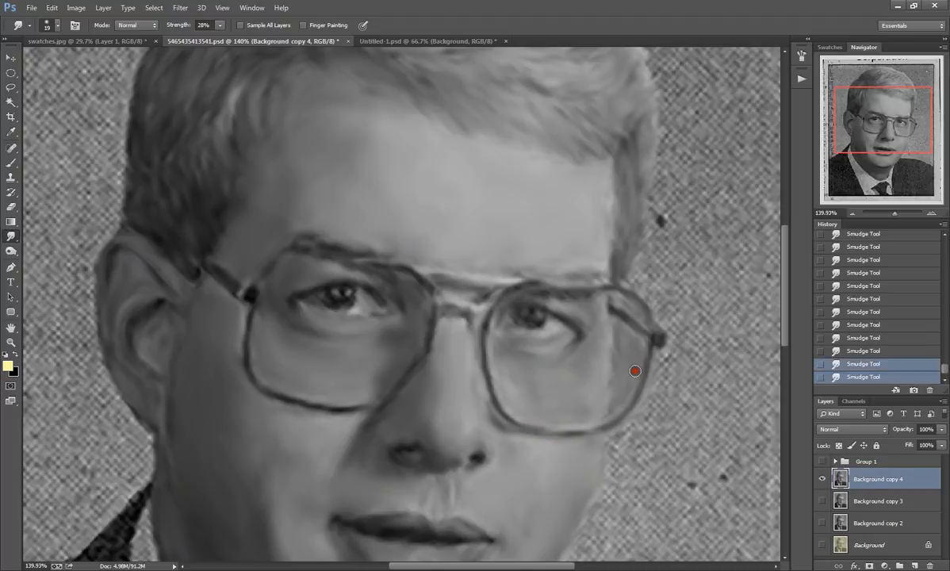
Step: Touch up both eyebrows and the skin along the upper rims of the glasses
{"action": "left_click_drag", "start_coordinate": [546, 299], "coordinate": [581, 295]}
{"action": "left_click_drag", "start_coordinate": [544, 267], "coordinate": [598, 283]}
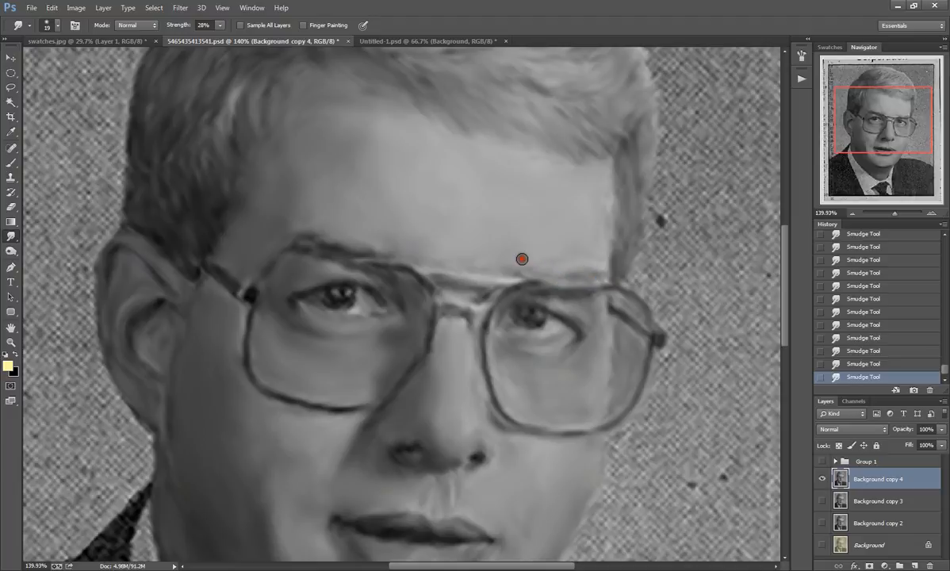
{"action": "mouse_move", "coordinate": [353, 244]}
{"action": "left_mouse_down"}
{"action": "mouse_move", "coordinate": [314, 233]}
{"action": "mouse_move", "coordinate": [321, 228]}
{"action": "left_mouse_up"}
{"action": "mouse_move", "coordinate": [370, 273]}
{"action": "left_mouse_down"}
{"action": "mouse_move", "coordinate": [337, 252]}
{"action": "mouse_move", "coordinate": [367, 267]}
{"action": "mouse_move", "coordinate": [320, 248]}
{"action": "mouse_move", "coordinate": [340, 264]}
{"action": "mouse_move", "coordinate": [301, 252]}
{"action": "left_mouse_up"}
{"action": "left_click_drag", "start_coordinate": [258, 280], "coordinate": [276, 258]}
Step: Duplicate the Background copy 4 layer
{"action": "scroll", "coordinate": [409, 388], "scroll_direction": "down", "scroll_amount": 6}
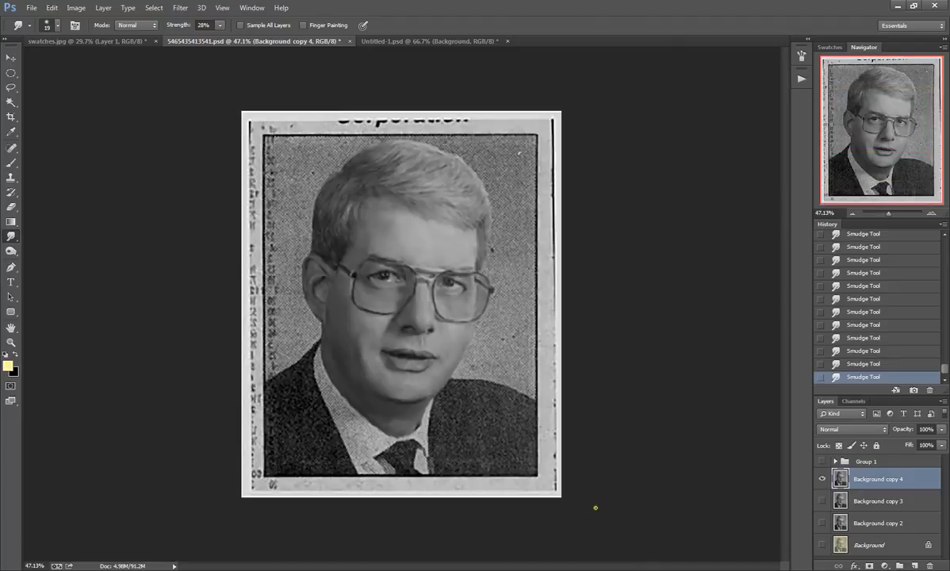
{"action": "right_click", "coordinate": [914, 482]}
{"action": "left_click", "coordinate": [821, 54]}
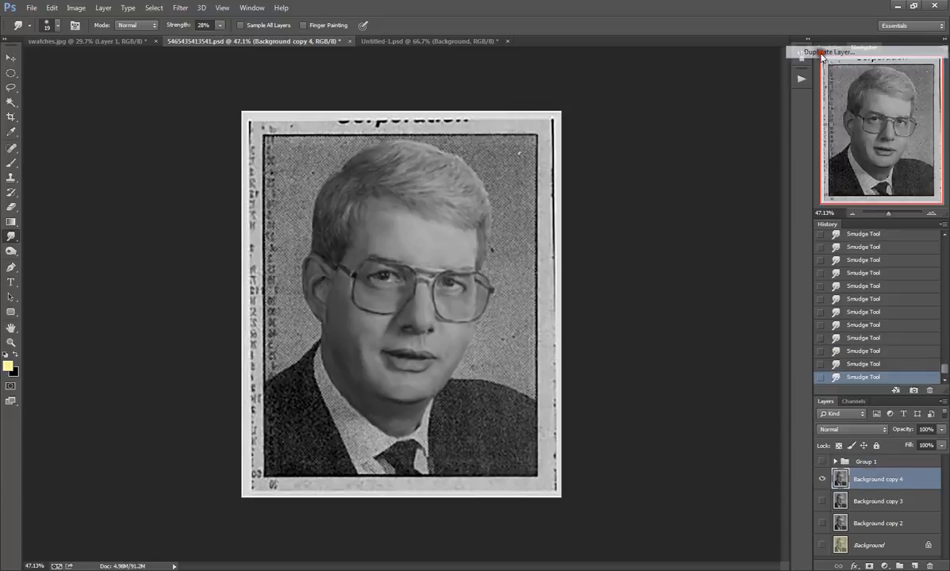
{"action": "left_click", "coordinate": [569, 181]}
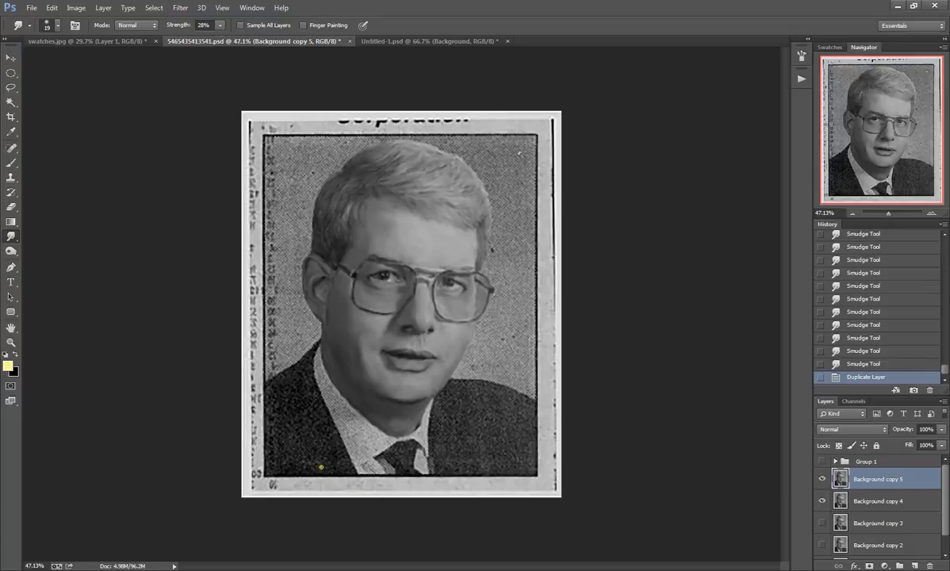
Step: Set the smudge brush to 50 px and smooth the jacket's shoulder and lapel edge on the ear side
{"action": "scroll", "coordinate": [321, 467], "scroll_direction": "up", "scroll_amount": 1}
{"action": "scroll", "coordinate": [294, 476], "scroll_direction": "up", "scroll_amount": 1}
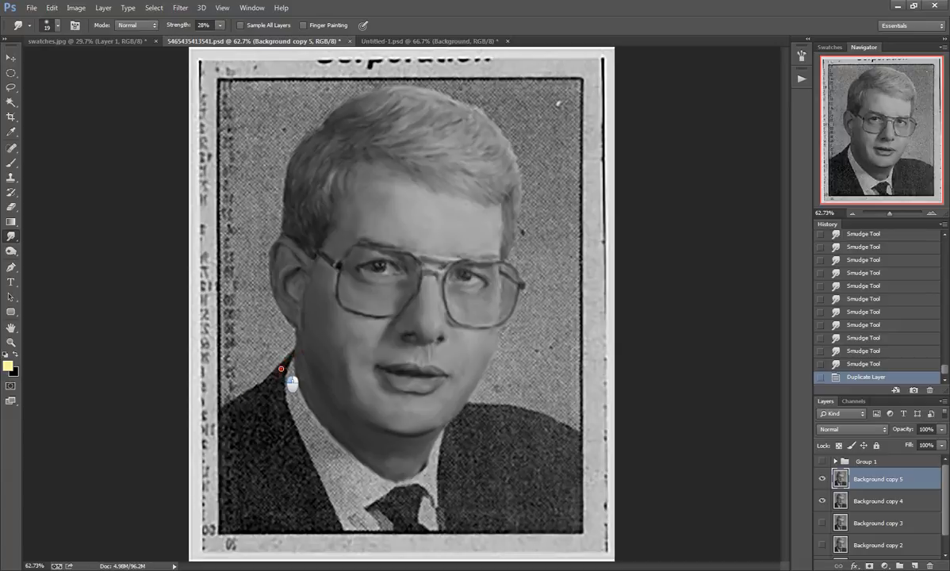
{"action": "mouse_move", "coordinate": [280, 369]}
{"action": "left_mouse_down"}
{"action": "mouse_move", "coordinate": [299, 351]}
{"action": "mouse_move", "coordinate": [274, 381]}
{"action": "left_mouse_up"}
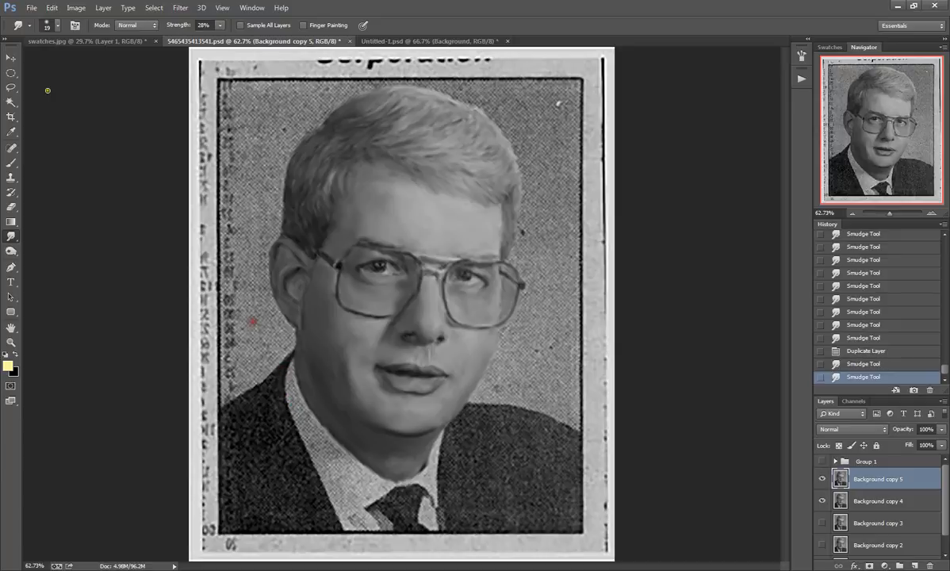
{"action": "left_click", "coordinate": [47, 25]}
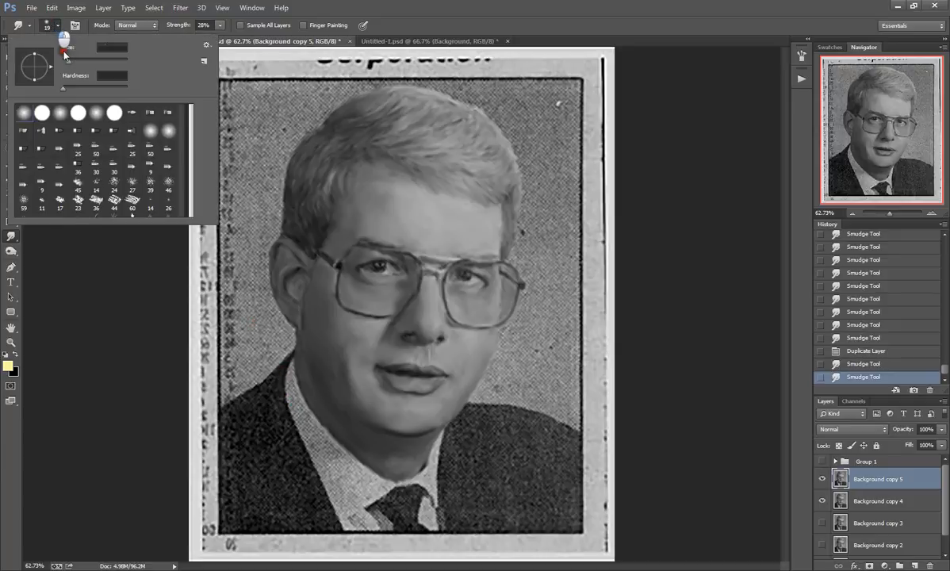
{"action": "left_click", "coordinate": [269, 433]}
{"action": "scroll", "coordinate": [260, 451], "scroll_direction": "up", "scroll_amount": 4}
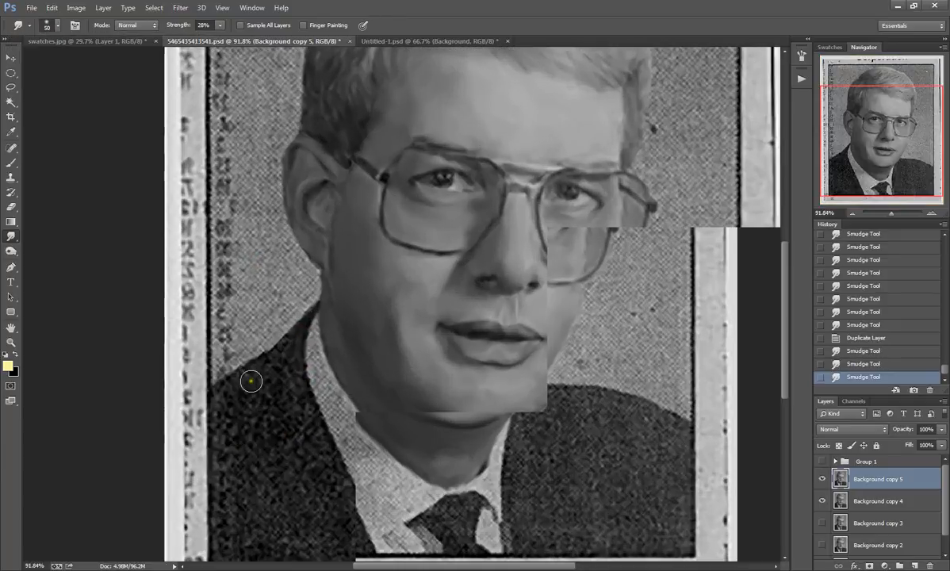
{"action": "scroll", "coordinate": [251, 381], "scroll_direction": "up", "scroll_amount": 1}
{"action": "left_click_drag", "start_coordinate": [307, 322], "coordinate": [325, 293]}
{"action": "mouse_move", "coordinate": [267, 356]}
{"action": "left_mouse_down"}
{"action": "mouse_move", "coordinate": [300, 330]}
{"action": "mouse_move", "coordinate": [294, 356]}
{"action": "mouse_move", "coordinate": [309, 403]}
{"action": "mouse_move", "coordinate": [291, 355]}
{"action": "mouse_move", "coordinate": [239, 381]}
{"action": "mouse_move", "coordinate": [275, 354]}
{"action": "mouse_move", "coordinate": [220, 394]}
{"action": "mouse_move", "coordinate": [244, 374]}
{"action": "mouse_move", "coordinate": [224, 385]}
{"action": "mouse_move", "coordinate": [217, 431]}
{"action": "mouse_move", "coordinate": [217, 393]}
{"action": "mouse_move", "coordinate": [228, 420]}
{"action": "mouse_move", "coordinate": [235, 417]}
{"action": "mouse_move", "coordinate": [264, 369]}
{"action": "mouse_move", "coordinate": [275, 411]}
{"action": "mouse_move", "coordinate": [285, 370]}
{"action": "mouse_move", "coordinate": [290, 401]}
{"action": "mouse_move", "coordinate": [296, 381]}
{"action": "mouse_move", "coordinate": [279, 398]}
{"action": "mouse_move", "coordinate": [268, 391]}
{"action": "mouse_move", "coordinate": [293, 373]}
{"action": "mouse_move", "coordinate": [318, 295]}
{"action": "mouse_move", "coordinate": [271, 369]}
{"action": "mouse_move", "coordinate": [285, 358]}
{"action": "mouse_move", "coordinate": [237, 409]}
{"action": "mouse_move", "coordinate": [272, 414]}
{"action": "mouse_move", "coordinate": [294, 376]}
{"action": "mouse_move", "coordinate": [321, 421]}
{"action": "mouse_move", "coordinate": [306, 384]}
{"action": "mouse_move", "coordinate": [308, 419]}
{"action": "mouse_move", "coordinate": [316, 432]}
{"action": "mouse_move", "coordinate": [304, 394]}
{"action": "mouse_move", "coordinate": [335, 460]}
{"action": "mouse_move", "coordinate": [299, 379]}
{"action": "mouse_move", "coordinate": [340, 460]}
{"action": "mouse_move", "coordinate": [305, 375]}
{"action": "mouse_move", "coordinate": [353, 508]}
{"action": "mouse_move", "coordinate": [296, 403]}
{"action": "mouse_move", "coordinate": [276, 405]}
{"action": "mouse_move", "coordinate": [265, 450]}
{"action": "mouse_move", "coordinate": [245, 405]}
{"action": "mouse_move", "coordinate": [231, 451]}
{"action": "mouse_move", "coordinate": [258, 417]}
{"action": "mouse_move", "coordinate": [307, 446]}
{"action": "mouse_move", "coordinate": [302, 437]}
{"action": "mouse_move", "coordinate": [365, 519]}
{"action": "left_mouse_up"}
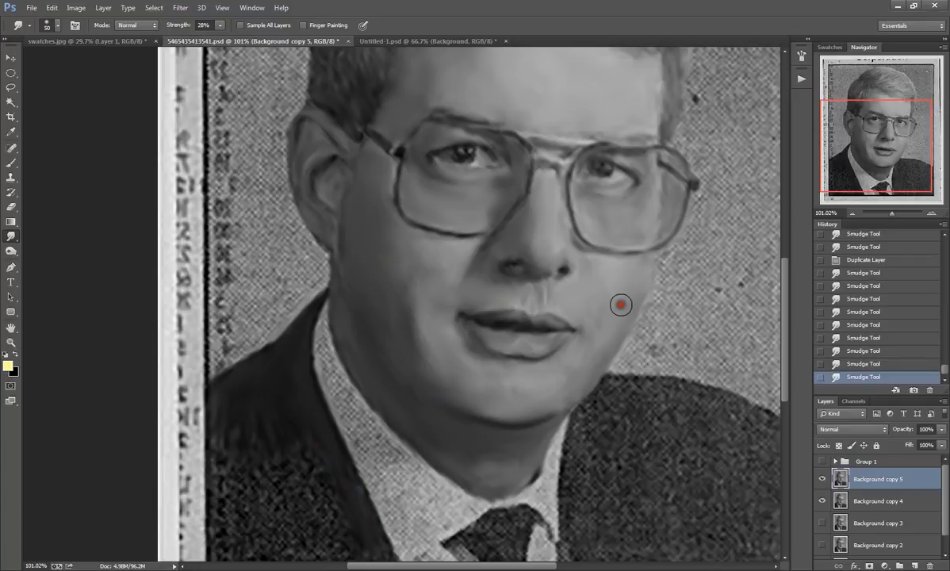
Step: Extend the smudging down the ear-side lapel and along the outer edge of that jacket half
{"action": "left_click_drag", "start_coordinate": [851, 116], "coordinate": [861, 127]}
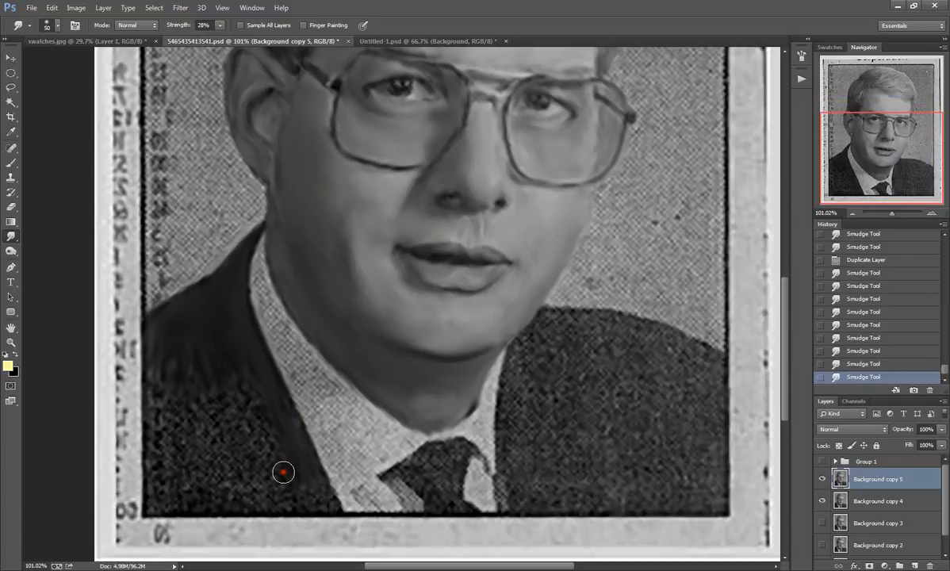
{"action": "mouse_move", "coordinate": [322, 494]}
{"action": "left_mouse_down"}
{"action": "mouse_move", "coordinate": [327, 507]}
{"action": "mouse_move", "coordinate": [239, 398]}
{"action": "left_mouse_up"}
{"action": "mouse_move", "coordinate": [180, 359]}
{"action": "left_mouse_down"}
{"action": "mouse_move", "coordinate": [161, 439]}
{"action": "mouse_move", "coordinate": [158, 408]}
{"action": "mouse_move", "coordinate": [156, 500]}
{"action": "left_mouse_up"}
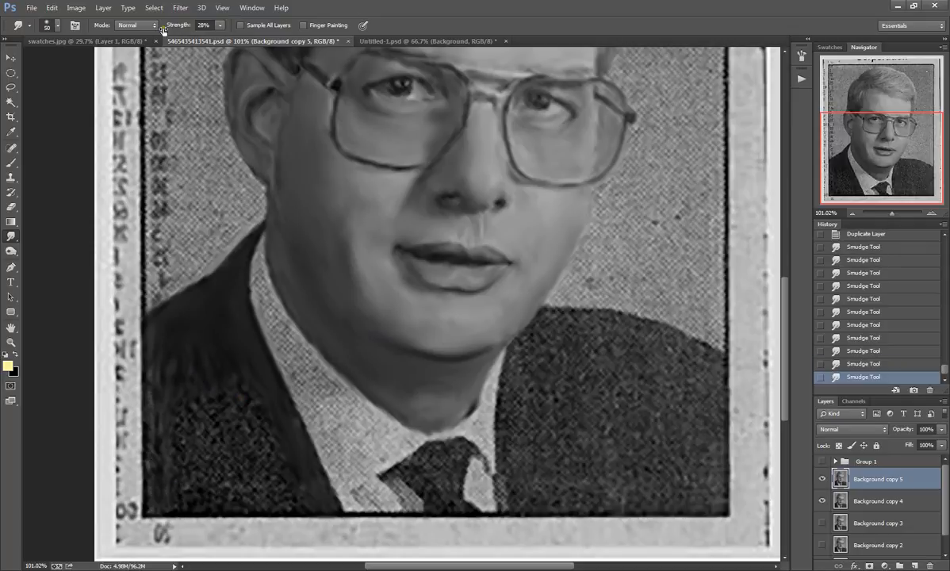
Step: Raise the smudge strength to 52% and smooth the remaining dots on the ear-side jacket half down to the photo border
{"action": "left_click", "coordinate": [220, 25]}
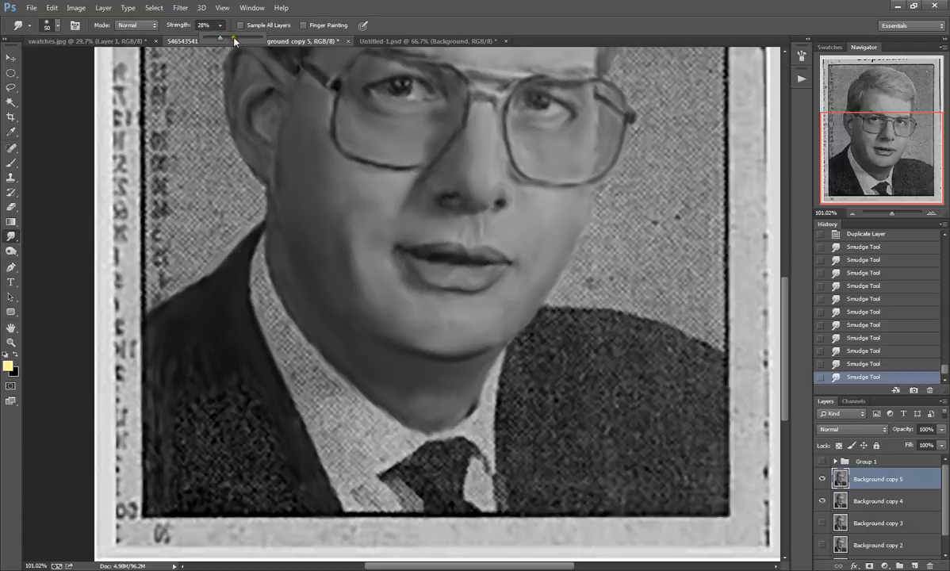
{"action": "left_click", "coordinate": [173, 385]}
{"action": "mouse_move", "coordinate": [194, 385]}
{"action": "left_mouse_down"}
{"action": "mouse_move", "coordinate": [217, 355]}
{"action": "mouse_move", "coordinate": [232, 382]}
{"action": "mouse_move", "coordinate": [229, 364]}
{"action": "mouse_move", "coordinate": [205, 365]}
{"action": "mouse_move", "coordinate": [194, 382]}
{"action": "mouse_move", "coordinate": [173, 374]}
{"action": "mouse_move", "coordinate": [160, 333]}
{"action": "mouse_move", "coordinate": [157, 419]}
{"action": "mouse_move", "coordinate": [148, 347]}
{"action": "mouse_move", "coordinate": [162, 417]}
{"action": "mouse_move", "coordinate": [161, 397]}
{"action": "mouse_move", "coordinate": [151, 467]}
{"action": "mouse_move", "coordinate": [160, 421]}
{"action": "mouse_move", "coordinate": [160, 464]}
{"action": "mouse_move", "coordinate": [159, 435]}
{"action": "mouse_move", "coordinate": [149, 471]}
{"action": "mouse_move", "coordinate": [156, 505]}
{"action": "mouse_move", "coordinate": [156, 400]}
{"action": "mouse_move", "coordinate": [154, 500]}
{"action": "left_mouse_up"}
{"action": "mouse_move", "coordinate": [172, 375]}
{"action": "left_mouse_down"}
{"action": "mouse_move", "coordinate": [219, 416]}
{"action": "mouse_move", "coordinate": [220, 384]}
{"action": "mouse_move", "coordinate": [260, 414]}
{"action": "mouse_move", "coordinate": [238, 354]}
{"action": "mouse_move", "coordinate": [275, 420]}
{"action": "mouse_move", "coordinate": [241, 366]}
{"action": "mouse_move", "coordinate": [254, 409]}
{"action": "mouse_move", "coordinate": [181, 421]}
{"action": "mouse_move", "coordinate": [232, 418]}
{"action": "mouse_move", "coordinate": [240, 425]}
{"action": "mouse_move", "coordinate": [227, 436]}
{"action": "mouse_move", "coordinate": [242, 415]}
{"action": "mouse_move", "coordinate": [262, 453]}
{"action": "mouse_move", "coordinate": [261, 406]}
{"action": "mouse_move", "coordinate": [290, 472]}
{"action": "mouse_move", "coordinate": [275, 404]}
{"action": "mouse_move", "coordinate": [318, 492]}
{"action": "mouse_move", "coordinate": [288, 420]}
{"action": "mouse_move", "coordinate": [310, 496]}
{"action": "mouse_move", "coordinate": [268, 493]}
{"action": "mouse_move", "coordinate": [312, 505]}
{"action": "mouse_move", "coordinate": [182, 509]}
{"action": "mouse_move", "coordinate": [169, 481]}
{"action": "mouse_move", "coordinate": [181, 499]}
{"action": "mouse_move", "coordinate": [197, 470]}
{"action": "mouse_move", "coordinate": [209, 496]}
{"action": "mouse_move", "coordinate": [259, 479]}
{"action": "mouse_move", "coordinate": [264, 467]}
{"action": "mouse_move", "coordinate": [294, 478]}
{"action": "mouse_move", "coordinate": [210, 481]}
{"action": "mouse_move", "coordinate": [265, 448]}
{"action": "mouse_move", "coordinate": [192, 438]}
{"action": "mouse_move", "coordinate": [194, 470]}
{"action": "mouse_move", "coordinate": [177, 484]}
{"action": "mouse_move", "coordinate": [186, 438]}
{"action": "mouse_move", "coordinate": [200, 424]}
{"action": "mouse_move", "coordinate": [220, 470]}
{"action": "mouse_move", "coordinate": [248, 431]}
{"action": "mouse_move", "coordinate": [302, 485]}
{"action": "mouse_move", "coordinate": [275, 451]}
{"action": "mouse_move", "coordinate": [241, 363]}
{"action": "mouse_move", "coordinate": [250, 413]}
{"action": "mouse_move", "coordinate": [191, 324]}
{"action": "mouse_move", "coordinate": [163, 501]}
{"action": "mouse_move", "coordinate": [180, 476]}
{"action": "mouse_move", "coordinate": [216, 487]}
{"action": "mouse_move", "coordinate": [185, 491]}
{"action": "mouse_move", "coordinate": [168, 325]}
{"action": "left_mouse_up"}
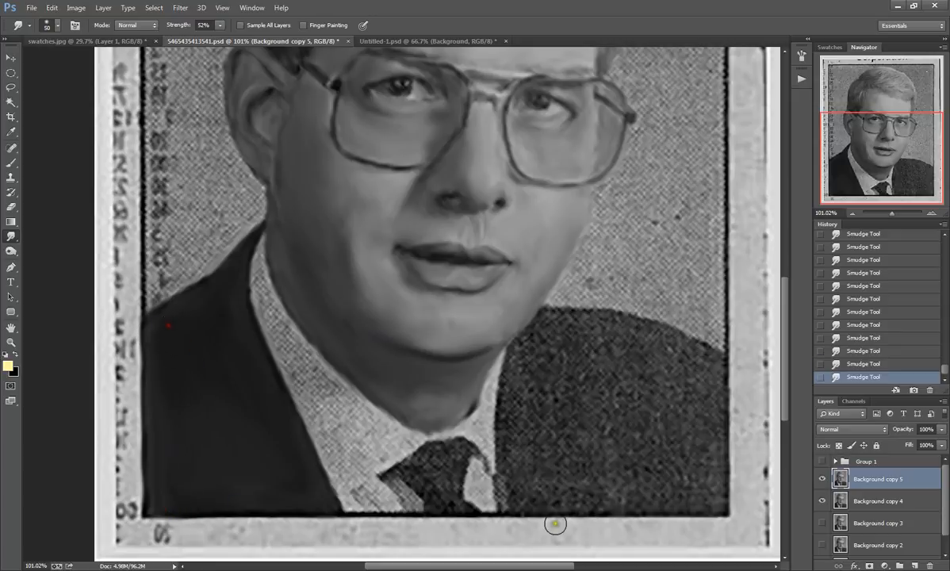
Step: Smudge the opposite jacket half smooth, from the shoulder and lapel down to the photo's lower border
{"action": "mouse_move", "coordinate": [521, 353]}
{"action": "left_mouse_down"}
{"action": "mouse_move", "coordinate": [519, 378]}
{"action": "mouse_move", "coordinate": [520, 358]}
{"action": "mouse_move", "coordinate": [546, 324]}
{"action": "mouse_move", "coordinate": [629, 323]}
{"action": "mouse_move", "coordinate": [667, 341]}
{"action": "mouse_move", "coordinate": [618, 327]}
{"action": "mouse_move", "coordinate": [688, 347]}
{"action": "mouse_move", "coordinate": [673, 343]}
{"action": "mouse_move", "coordinate": [712, 388]}
{"action": "mouse_move", "coordinate": [709, 398]}
{"action": "mouse_move", "coordinate": [709, 368]}
{"action": "mouse_move", "coordinate": [698, 389]}
{"action": "mouse_move", "coordinate": [675, 384]}
{"action": "mouse_move", "coordinate": [630, 344]}
{"action": "mouse_move", "coordinate": [598, 355]}
{"action": "mouse_move", "coordinate": [554, 349]}
{"action": "mouse_move", "coordinate": [516, 383]}
{"action": "mouse_move", "coordinate": [511, 425]}
{"action": "mouse_move", "coordinate": [517, 378]}
{"action": "mouse_move", "coordinate": [510, 503]}
{"action": "mouse_move", "coordinate": [540, 364]}
{"action": "mouse_move", "coordinate": [559, 390]}
{"action": "mouse_move", "coordinate": [581, 385]}
{"action": "mouse_move", "coordinate": [585, 356]}
{"action": "mouse_move", "coordinate": [624, 381]}
{"action": "mouse_move", "coordinate": [634, 360]}
{"action": "mouse_move", "coordinate": [654, 366]}
{"action": "mouse_move", "coordinate": [694, 419]}
{"action": "mouse_move", "coordinate": [708, 406]}
{"action": "mouse_move", "coordinate": [718, 502]}
{"action": "left_mouse_up"}
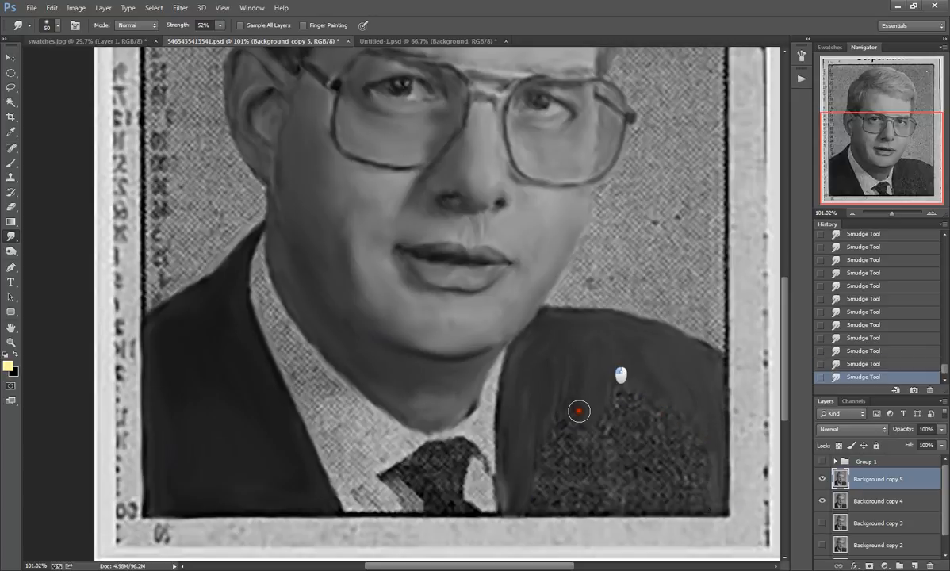
{"action": "mouse_move", "coordinate": [578, 409]}
{"action": "left_mouse_down"}
{"action": "mouse_move", "coordinate": [552, 404]}
{"action": "mouse_move", "coordinate": [569, 419]}
{"action": "mouse_move", "coordinate": [629, 381]}
{"action": "mouse_move", "coordinate": [663, 438]}
{"action": "mouse_move", "coordinate": [687, 444]}
{"action": "mouse_move", "coordinate": [692, 417]}
{"action": "mouse_move", "coordinate": [704, 492]}
{"action": "mouse_move", "coordinate": [681, 434]}
{"action": "mouse_move", "coordinate": [622, 382]}
{"action": "mouse_move", "coordinate": [666, 486]}
{"action": "mouse_move", "coordinate": [671, 453]}
{"action": "mouse_move", "coordinate": [678, 492]}
{"action": "mouse_move", "coordinate": [692, 500]}
{"action": "mouse_move", "coordinate": [629, 496]}
{"action": "mouse_move", "coordinate": [683, 502]}
{"action": "mouse_move", "coordinate": [689, 484]}
{"action": "mouse_move", "coordinate": [710, 492]}
{"action": "mouse_move", "coordinate": [704, 416]}
{"action": "mouse_move", "coordinate": [702, 474]}
{"action": "mouse_move", "coordinate": [586, 484]}
{"action": "mouse_move", "coordinate": [602, 489]}
{"action": "mouse_move", "coordinate": [545, 499]}
{"action": "mouse_move", "coordinate": [607, 500]}
{"action": "mouse_move", "coordinate": [528, 500]}
{"action": "mouse_move", "coordinate": [666, 512]}
{"action": "mouse_move", "coordinate": [527, 502]}
{"action": "left_mouse_up"}
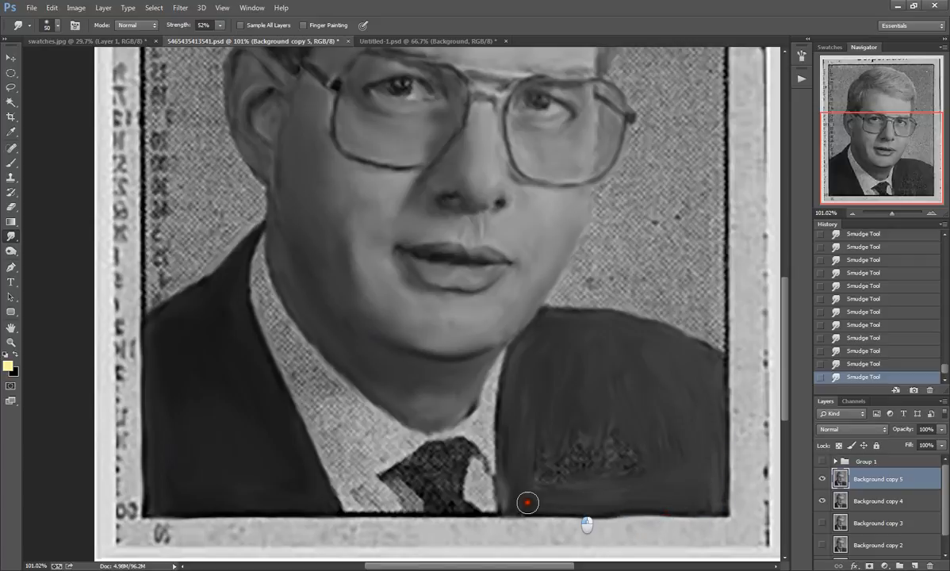
{"action": "mouse_move", "coordinate": [532, 451]}
{"action": "left_mouse_down"}
{"action": "mouse_move", "coordinate": [546, 486]}
{"action": "mouse_move", "coordinate": [567, 479]}
{"action": "mouse_move", "coordinate": [593, 430]}
{"action": "mouse_move", "coordinate": [608, 477]}
{"action": "mouse_move", "coordinate": [628, 426]}
{"action": "mouse_move", "coordinate": [648, 471]}
{"action": "mouse_move", "coordinate": [675, 461]}
{"action": "mouse_move", "coordinate": [616, 382]}
{"action": "mouse_move", "coordinate": [614, 466]}
{"action": "mouse_move", "coordinate": [594, 463]}
{"action": "mouse_move", "coordinate": [559, 375]}
{"action": "mouse_move", "coordinate": [557, 433]}
{"action": "mouse_move", "coordinate": [540, 458]}
{"action": "mouse_move", "coordinate": [533, 405]}
{"action": "mouse_move", "coordinate": [524, 401]}
{"action": "mouse_move", "coordinate": [535, 333]}
{"action": "mouse_move", "coordinate": [521, 493]}
{"action": "mouse_move", "coordinate": [522, 464]}
{"action": "mouse_move", "coordinate": [555, 461]}
{"action": "mouse_move", "coordinate": [577, 488]}
{"action": "mouse_move", "coordinate": [604, 498]}
{"action": "mouse_move", "coordinate": [637, 441]}
{"action": "mouse_move", "coordinate": [656, 490]}
{"action": "mouse_move", "coordinate": [680, 498]}
{"action": "mouse_move", "coordinate": [690, 443]}
{"action": "mouse_move", "coordinate": [713, 502]}
{"action": "mouse_move", "coordinate": [697, 410]}
{"action": "mouse_move", "coordinate": [631, 437]}
{"action": "mouse_move", "coordinate": [612, 380]}
{"action": "mouse_move", "coordinate": [594, 423]}
{"action": "mouse_move", "coordinate": [563, 439]}
{"action": "mouse_move", "coordinate": [550, 380]}
{"action": "mouse_move", "coordinate": [547, 479]}
{"action": "mouse_move", "coordinate": [532, 436]}
{"action": "mouse_move", "coordinate": [516, 453]}
{"action": "mouse_move", "coordinate": [518, 484]}
{"action": "left_mouse_up"}
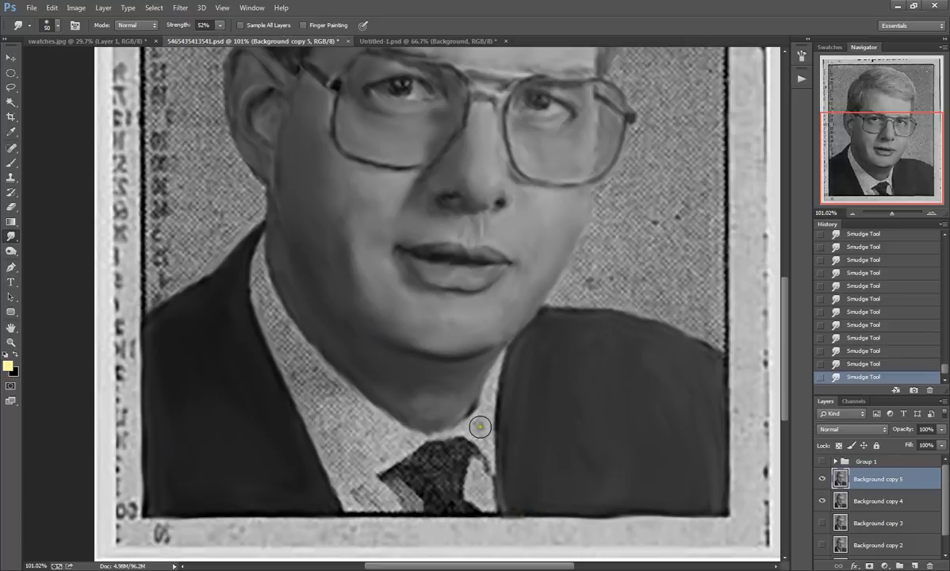
Step: Smooth the narrow shirt collar beside the far lapel, refining its edge near the tie with a 19 px brush
{"action": "mouse_move", "coordinate": [481, 426]}
{"action": "left_mouse_down"}
{"action": "mouse_move", "coordinate": [505, 356]}
{"action": "mouse_move", "coordinate": [477, 415]}
{"action": "mouse_move", "coordinate": [486, 454]}
{"action": "mouse_move", "coordinate": [488, 413]}
{"action": "mouse_move", "coordinate": [487, 429]}
{"action": "mouse_move", "coordinate": [469, 430]}
{"action": "mouse_move", "coordinate": [490, 470]}
{"action": "mouse_move", "coordinate": [484, 444]}
{"action": "mouse_move", "coordinate": [492, 461]}
{"action": "mouse_move", "coordinate": [478, 468]}
{"action": "mouse_move", "coordinate": [479, 491]}
{"action": "mouse_move", "coordinate": [471, 471]}
{"action": "mouse_move", "coordinate": [482, 493]}
{"action": "left_mouse_up"}
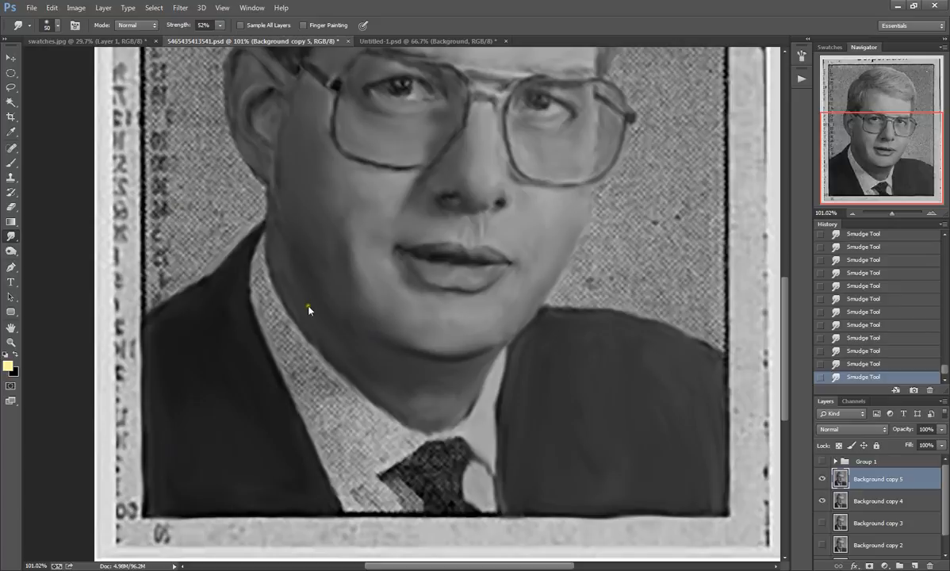
{"action": "left_click", "coordinate": [47, 25]}
{"action": "left_click_drag", "start_coordinate": [68, 61], "coordinate": [69, 63]}
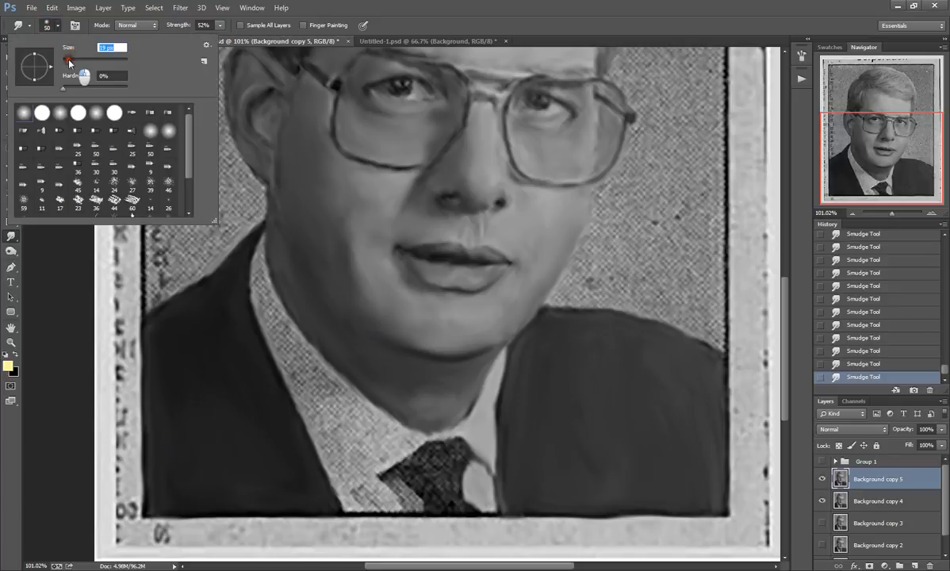
{"action": "left_click", "coordinate": [478, 466]}
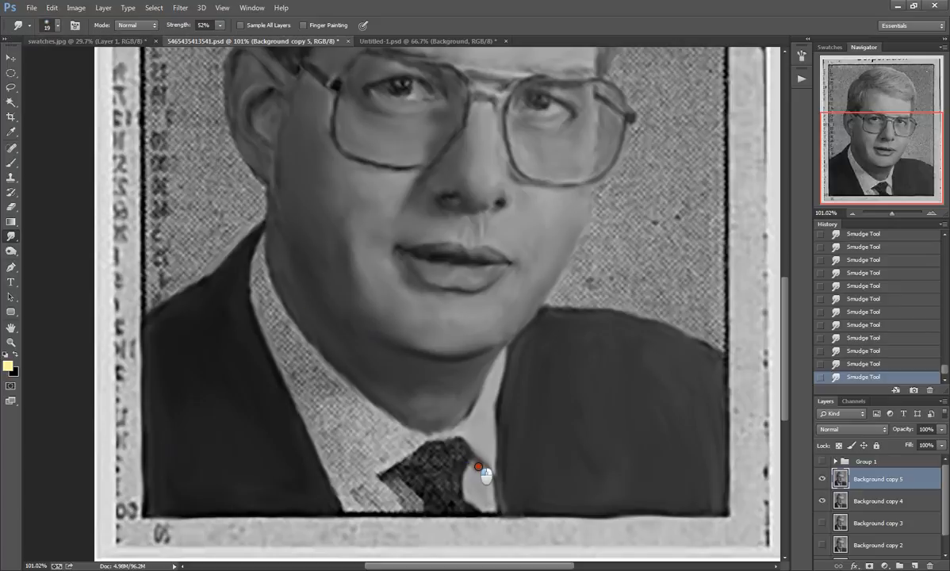
{"action": "left_click_drag", "start_coordinate": [485, 468], "coordinate": [485, 465]}
Step: Smudge the lower edge of the ear-side collar and the small shirt area between that collar, the tie and the photo border
{"action": "mouse_move", "coordinate": [421, 440]}
{"action": "left_mouse_down"}
{"action": "mouse_move", "coordinate": [457, 433]}
{"action": "mouse_move", "coordinate": [425, 436]}
{"action": "mouse_move", "coordinate": [340, 492]}
{"action": "left_mouse_up"}
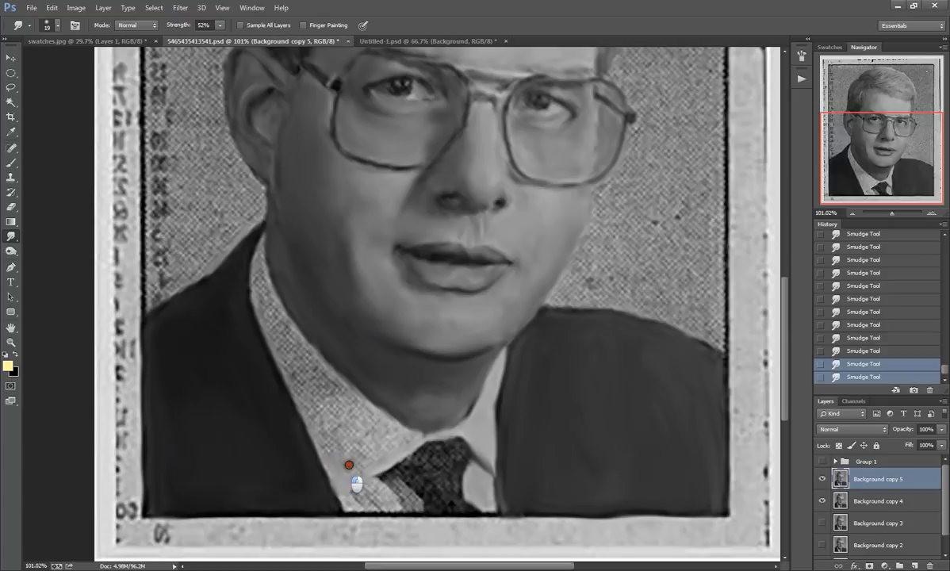
{"action": "mouse_move", "coordinate": [381, 462]}
{"action": "left_mouse_down"}
{"action": "mouse_move", "coordinate": [388, 431]}
{"action": "mouse_move", "coordinate": [407, 443]}
{"action": "mouse_move", "coordinate": [392, 427]}
{"action": "mouse_move", "coordinate": [428, 436]}
{"action": "mouse_move", "coordinate": [384, 477]}
{"action": "left_mouse_up"}
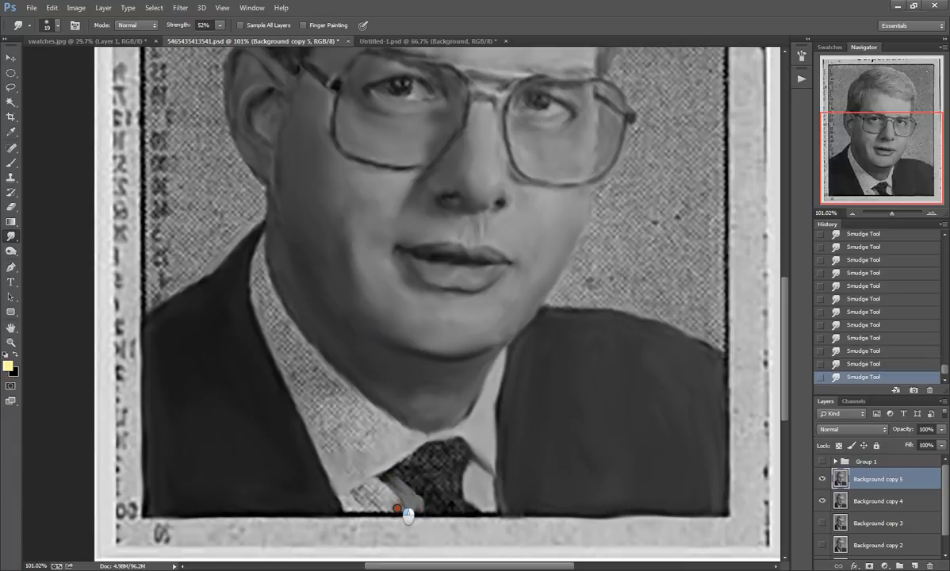
{"action": "mouse_move", "coordinate": [407, 515]}
{"action": "left_mouse_down"}
{"action": "mouse_move", "coordinate": [380, 483]}
{"action": "mouse_move", "coordinate": [400, 505]}
{"action": "mouse_move", "coordinate": [363, 494]}
{"action": "mouse_move", "coordinate": [355, 499]}
{"action": "mouse_move", "coordinate": [369, 521]}
{"action": "left_mouse_up"}
{"action": "left_click_drag", "start_coordinate": [366, 487], "coordinate": [355, 496]}
{"action": "mouse_move", "coordinate": [404, 518]}
{"action": "left_mouse_down"}
{"action": "mouse_move", "coordinate": [367, 511]}
{"action": "mouse_move", "coordinate": [427, 510]}
{"action": "left_mouse_up"}
Step: Smooth the halftone dots along the full ear-side collar, finishing its middle with a 26 px smudge brush
{"action": "mouse_move", "coordinate": [258, 261]}
{"action": "left_mouse_down"}
{"action": "mouse_move", "coordinate": [271, 286]}
{"action": "mouse_move", "coordinate": [262, 236]}
{"action": "mouse_move", "coordinate": [264, 275]}
{"action": "mouse_move", "coordinate": [294, 327]}
{"action": "mouse_move", "coordinate": [262, 272]}
{"action": "mouse_move", "coordinate": [268, 313]}
{"action": "mouse_move", "coordinate": [257, 273]}
{"action": "mouse_move", "coordinate": [263, 310]}
{"action": "mouse_move", "coordinate": [251, 274]}
{"action": "mouse_move", "coordinate": [253, 291]}
{"action": "mouse_move", "coordinate": [285, 352]}
{"action": "mouse_move", "coordinate": [272, 303]}
{"action": "mouse_move", "coordinate": [258, 291]}
{"action": "mouse_move", "coordinate": [255, 301]}
{"action": "mouse_move", "coordinate": [254, 291]}
{"action": "mouse_move", "coordinate": [293, 352]}
{"action": "mouse_move", "coordinate": [277, 310]}
{"action": "mouse_move", "coordinate": [303, 346]}
{"action": "mouse_move", "coordinate": [285, 320]}
{"action": "mouse_move", "coordinate": [293, 356]}
{"action": "mouse_move", "coordinate": [274, 331]}
{"action": "mouse_move", "coordinate": [289, 371]}
{"action": "mouse_move", "coordinate": [265, 321]}
{"action": "mouse_move", "coordinate": [300, 400]}
{"action": "mouse_move", "coordinate": [291, 369]}
{"action": "mouse_move", "coordinate": [307, 393]}
{"action": "mouse_move", "coordinate": [318, 387]}
{"action": "mouse_move", "coordinate": [299, 338]}
{"action": "mouse_move", "coordinate": [355, 406]}
{"action": "mouse_move", "coordinate": [318, 366]}
{"action": "mouse_move", "coordinate": [333, 413]}
{"action": "mouse_move", "coordinate": [316, 364]}
{"action": "mouse_move", "coordinate": [346, 427]}
{"action": "mouse_move", "coordinate": [325, 404]}
{"action": "mouse_move", "coordinate": [334, 438]}
{"action": "mouse_move", "coordinate": [314, 400]}
{"action": "mouse_move", "coordinate": [350, 472]}
{"action": "mouse_move", "coordinate": [318, 432]}
{"action": "left_mouse_up"}
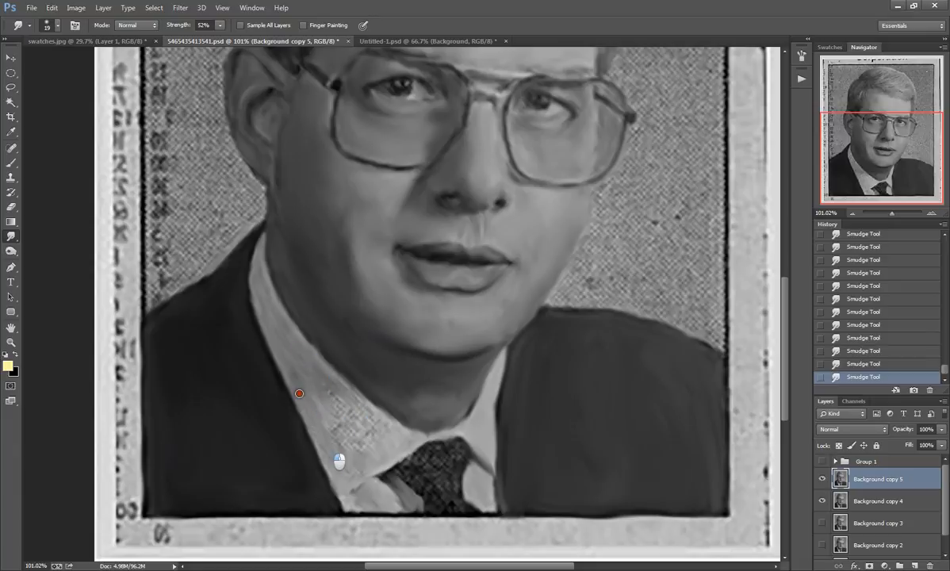
{"action": "left_click_drag", "start_coordinate": [316, 397], "coordinate": [309, 385]}
{"action": "left_click", "coordinate": [48, 27]}
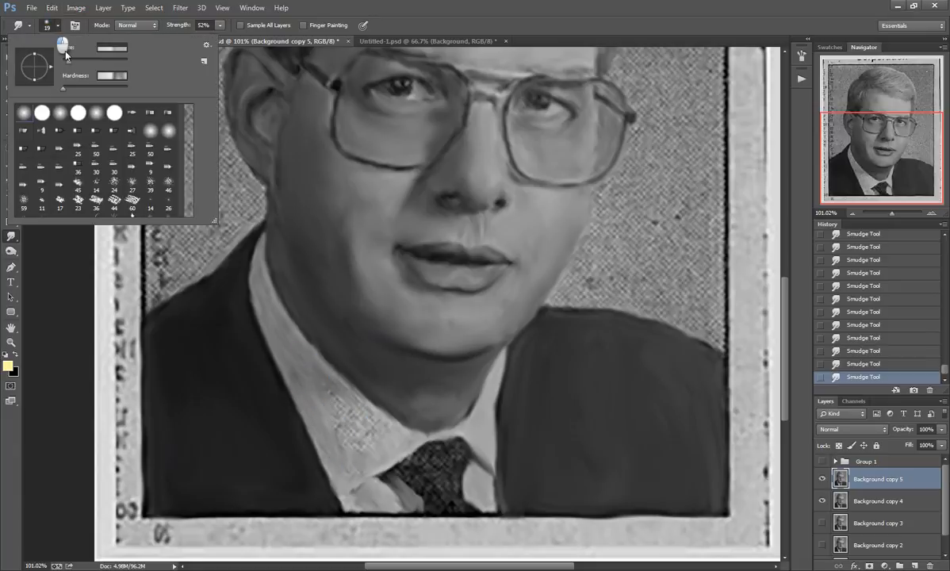
{"action": "mouse_move", "coordinate": [337, 409]}
{"action": "left_mouse_down"}
{"action": "mouse_move", "coordinate": [380, 422]}
{"action": "mouse_move", "coordinate": [356, 394]}
{"action": "mouse_move", "coordinate": [397, 432]}
{"action": "mouse_move", "coordinate": [335, 395]}
{"action": "mouse_move", "coordinate": [353, 423]}
{"action": "mouse_move", "coordinate": [352, 451]}
{"action": "mouse_move", "coordinate": [336, 428]}
{"action": "mouse_move", "coordinate": [343, 444]}
{"action": "mouse_move", "coordinate": [384, 436]}
{"action": "left_mouse_up"}
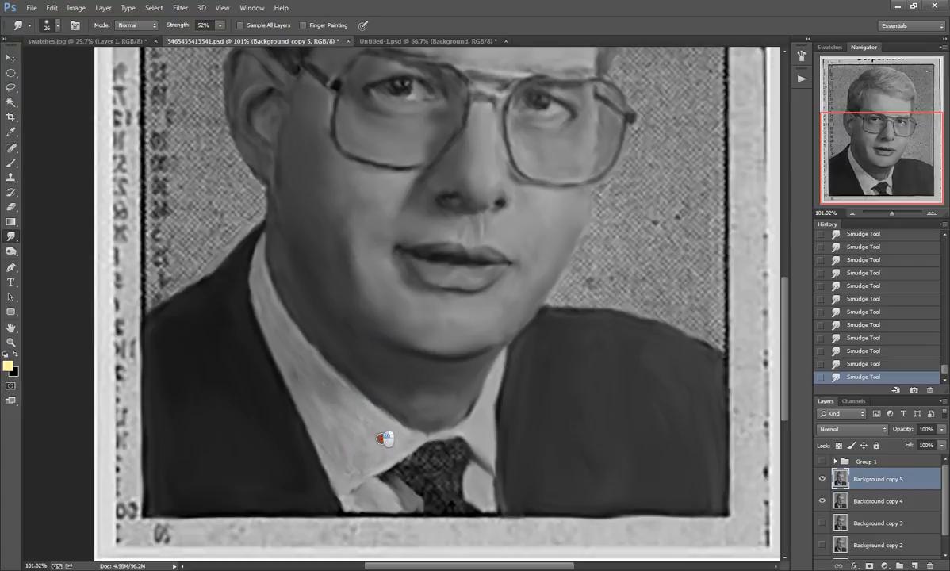
{"action": "left_click_drag", "start_coordinate": [304, 352], "coordinate": [334, 422]}
Step: Smudge the dark tie smooth from the knot down to the photo's lower border
{"action": "mouse_move", "coordinate": [401, 469]}
{"action": "left_mouse_down"}
{"action": "mouse_move", "coordinate": [393, 464]}
{"action": "mouse_move", "coordinate": [432, 448]}
{"action": "mouse_move", "coordinate": [445, 466]}
{"action": "mouse_move", "coordinate": [415, 453]}
{"action": "mouse_move", "coordinate": [453, 438]}
{"action": "mouse_move", "coordinate": [451, 466]}
{"action": "mouse_move", "coordinate": [429, 490]}
{"action": "mouse_move", "coordinate": [452, 444]}
{"action": "mouse_move", "coordinate": [441, 507]}
{"action": "left_mouse_up"}
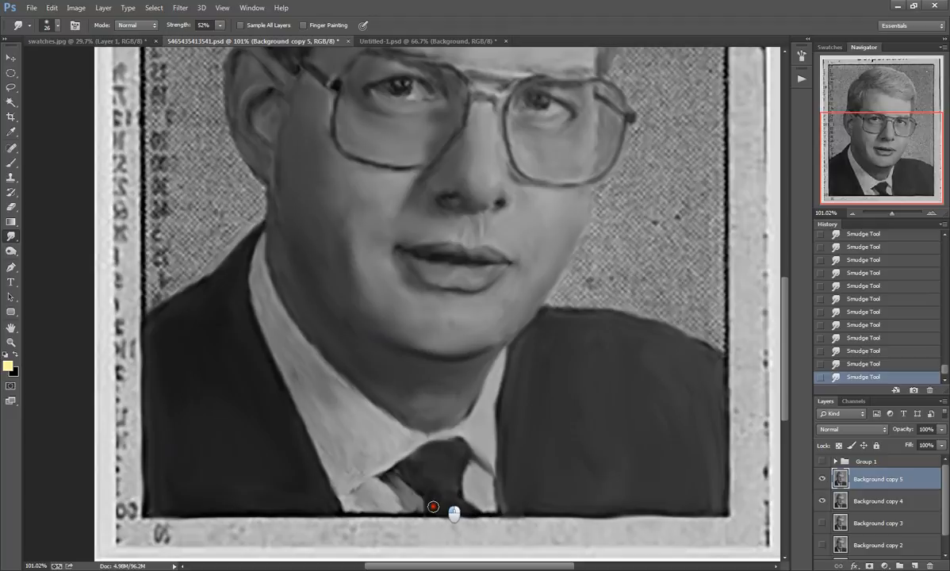
{"action": "mouse_move", "coordinate": [436, 479]}
{"action": "left_mouse_down"}
{"action": "mouse_move", "coordinate": [448, 504]}
{"action": "mouse_move", "coordinate": [428, 502]}
{"action": "mouse_move", "coordinate": [453, 498]}
{"action": "left_mouse_up"}
{"action": "scroll", "coordinate": [472, 421], "scroll_direction": "down", "scroll_amount": 2}
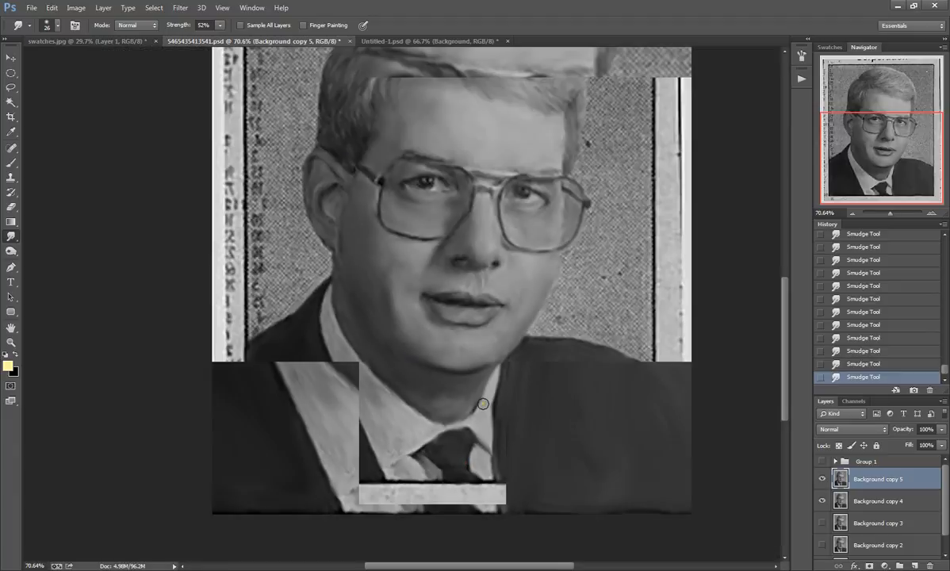
{"action": "scroll", "coordinate": [483, 403], "scroll_direction": "down", "scroll_amount": 1}
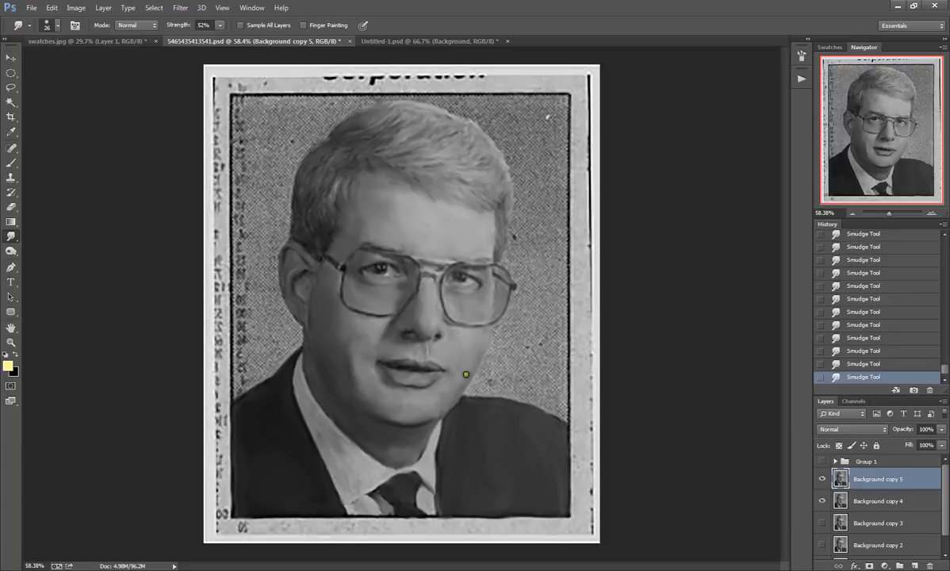
{"action": "key", "text": "alt+Tab"}
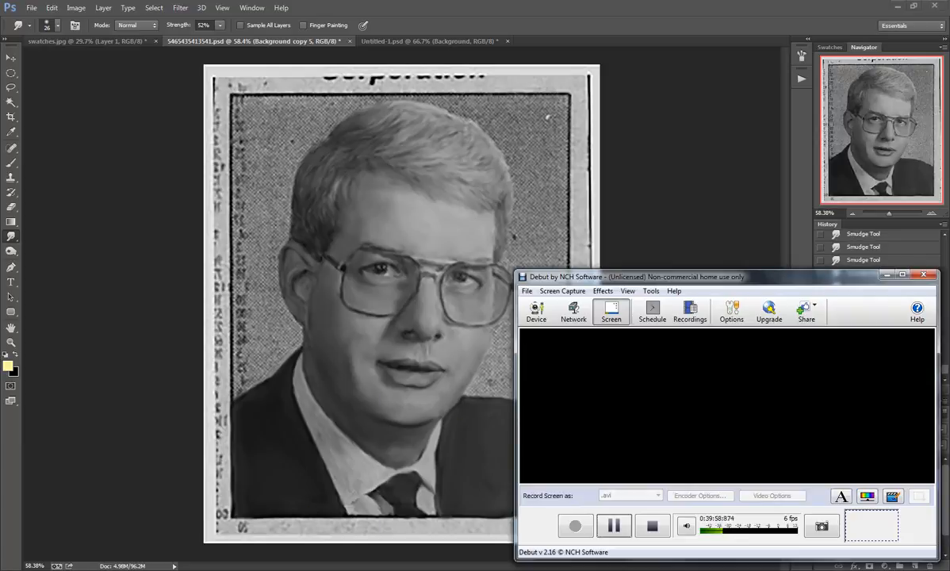